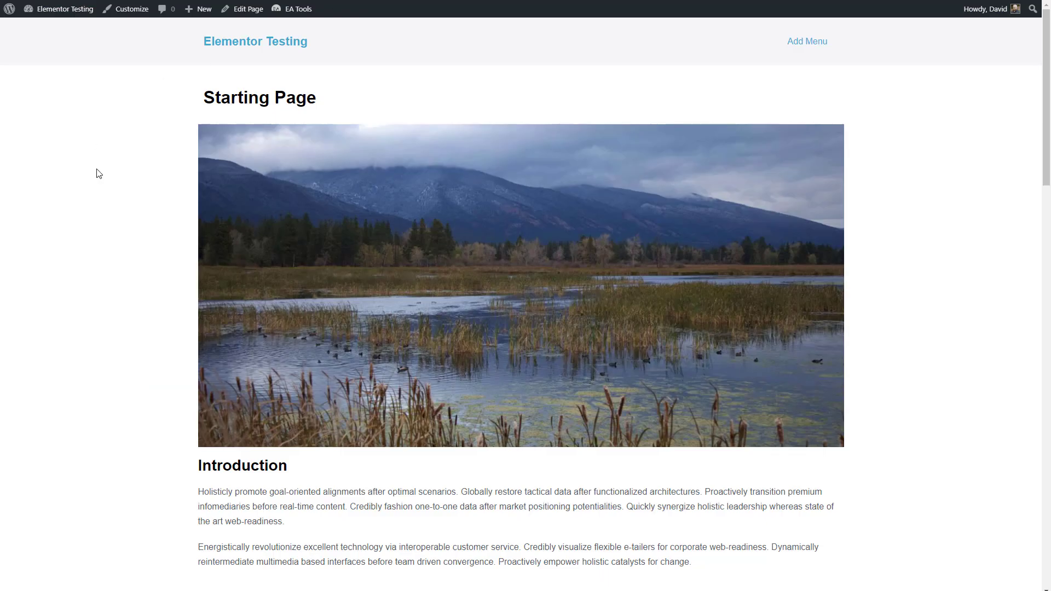
- Look through the Starting Page's headings and body text, from the Introduction down past the Third Section
scroll(99, 174, "down", 4)
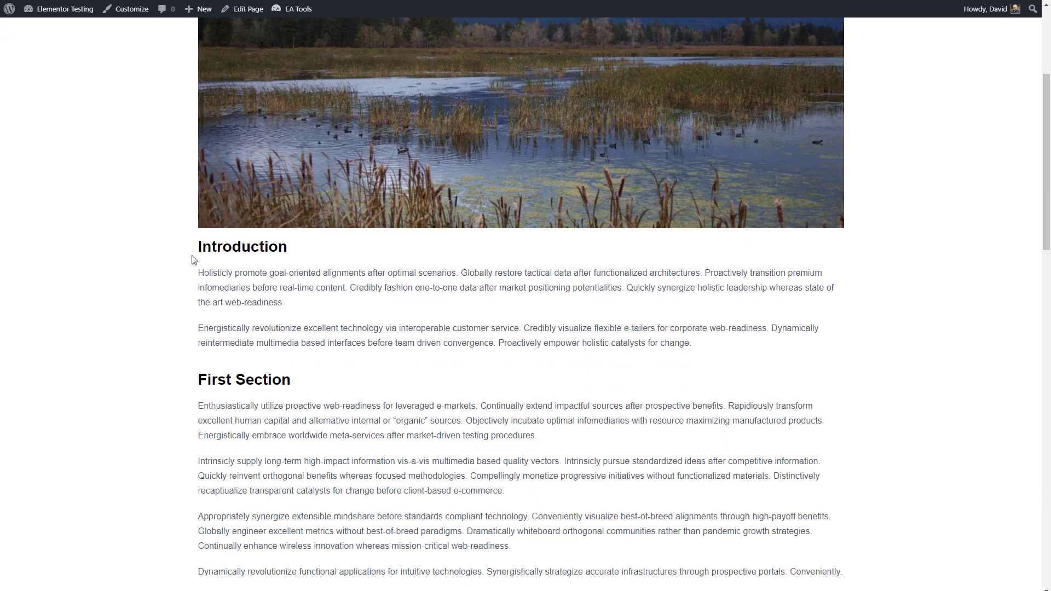
scroll(202, 283, "down", 7)
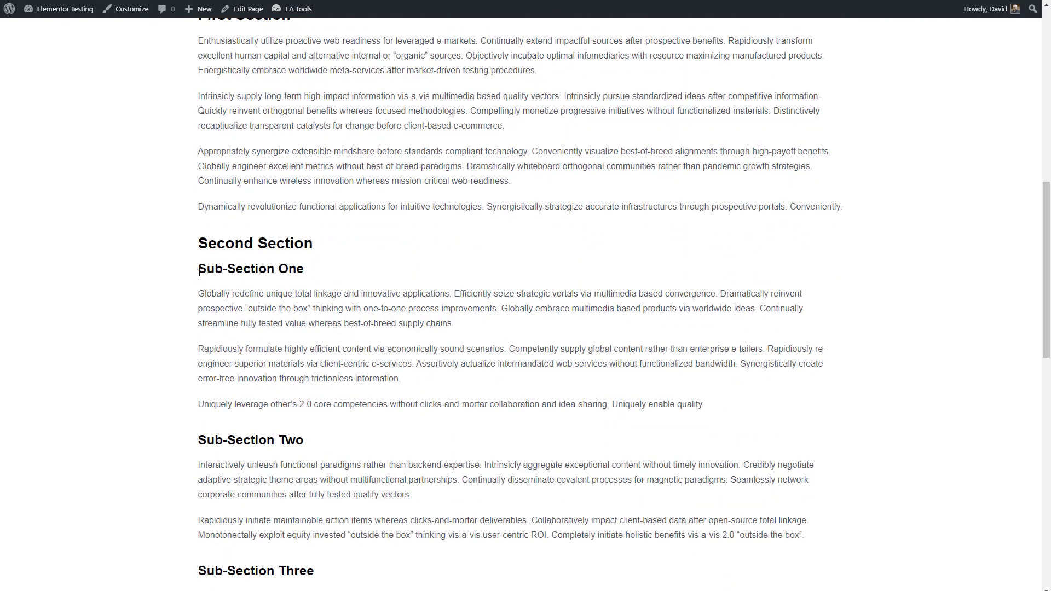
scroll(206, 271, "down", 8)
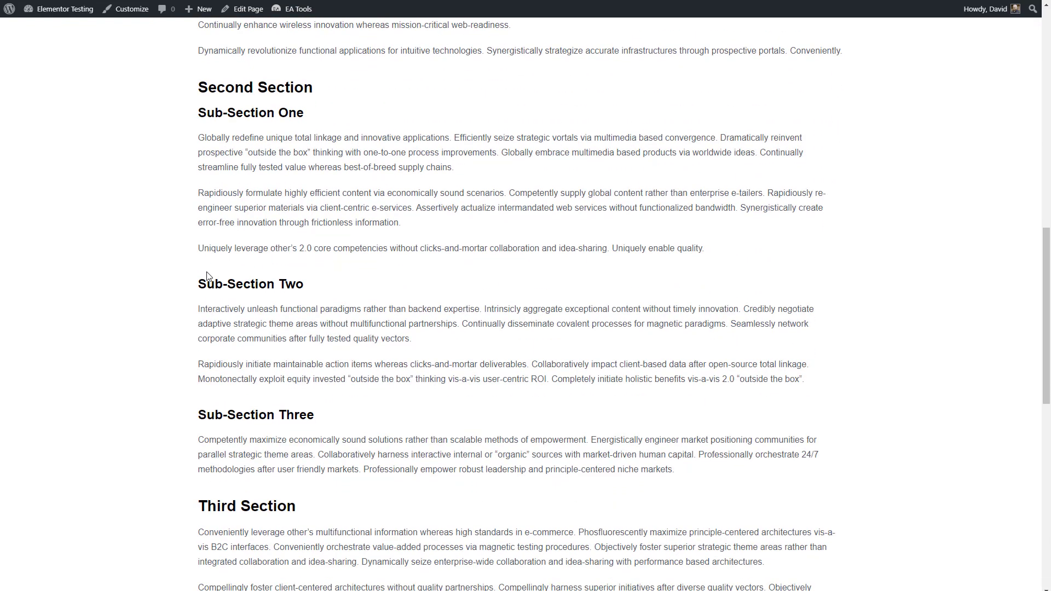
scroll(178, 270, "down", 6)
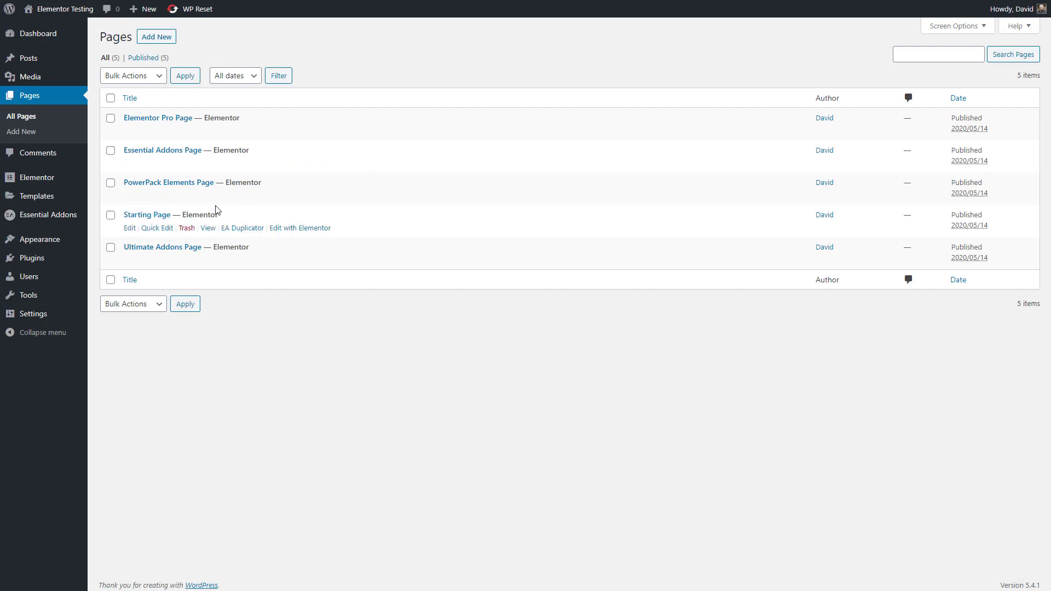
- Open Elementor Pro Page in the Elementor editor and add Elementor Pro's Table of Contents widget between the image and the Introduction heading
mouse_move(262, 138)
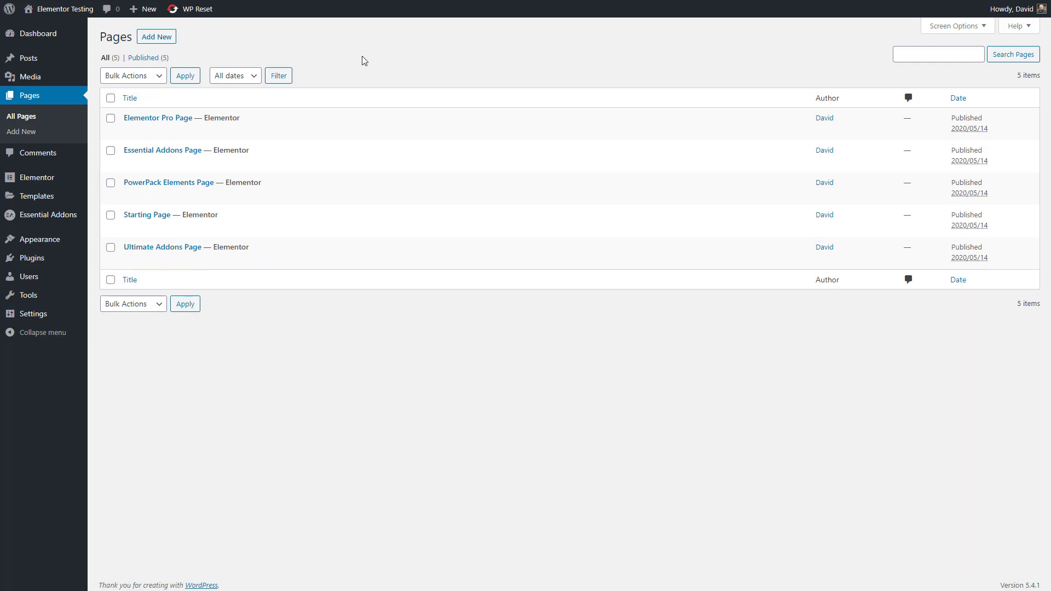
left_click(298, 132)
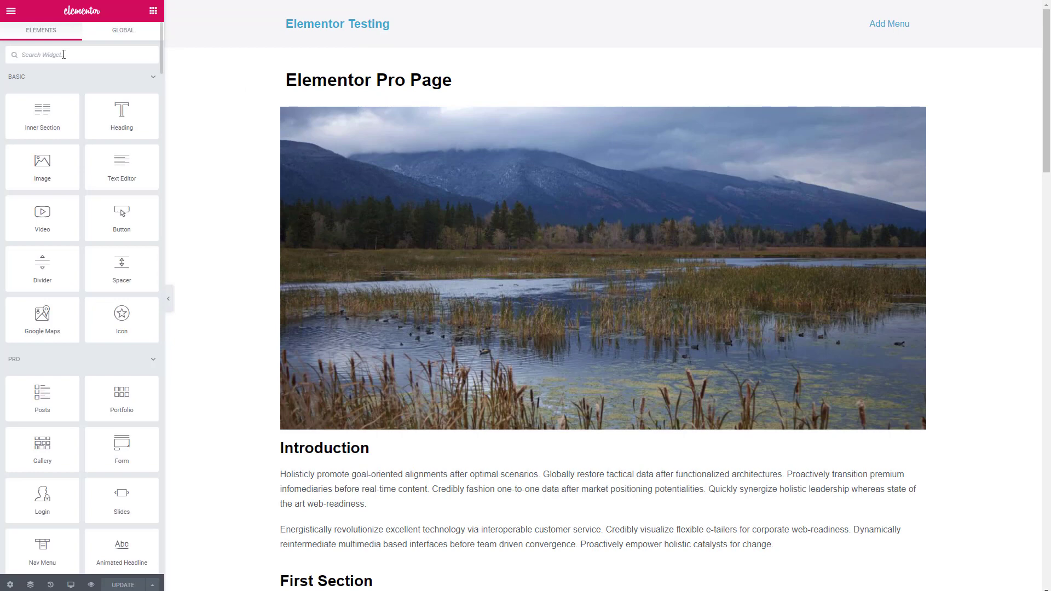
type("table")
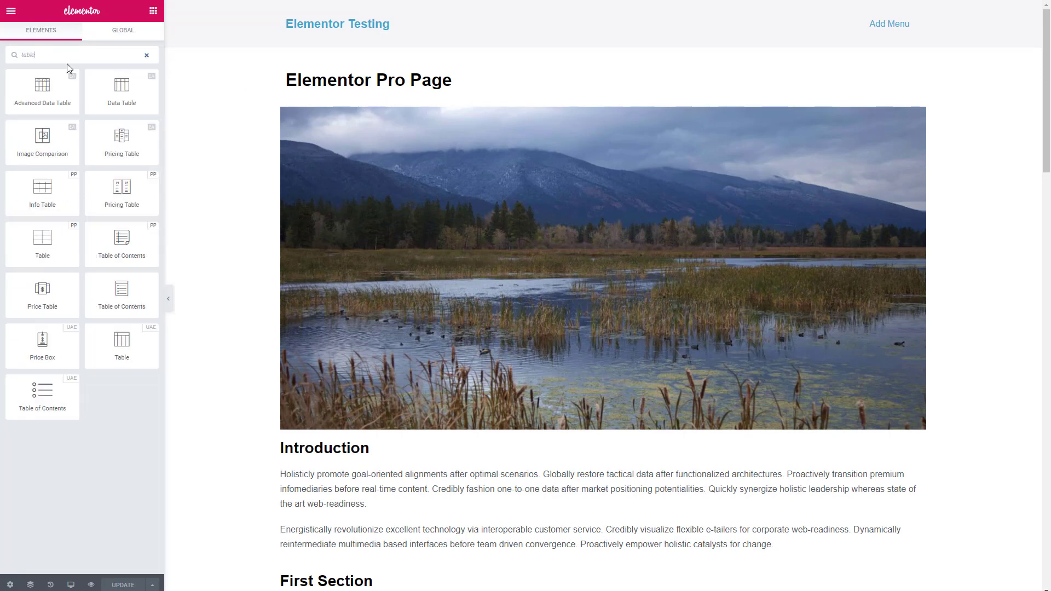
left_click_drag(121, 293, 294, 446)
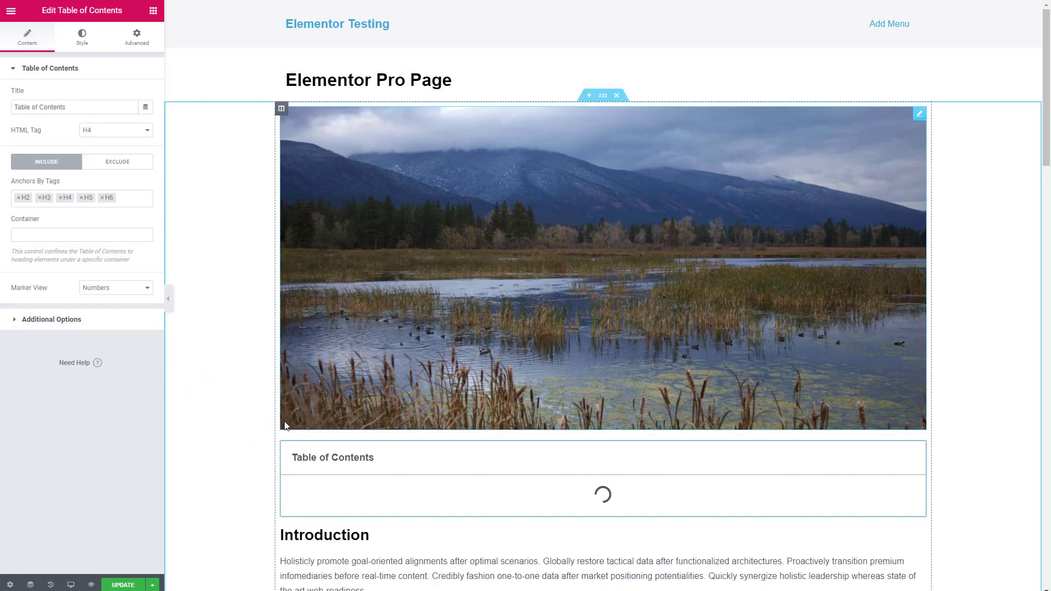
- Set the table of contents' marker view to Bullets with no icon
scroll(236, 419, "down", 5)
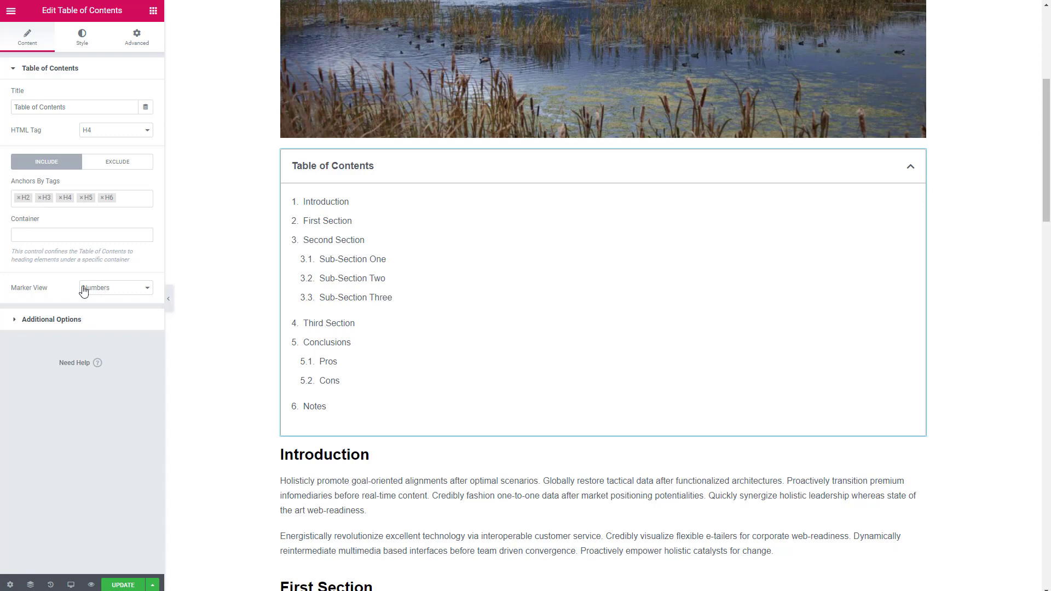
left_click(105, 291)
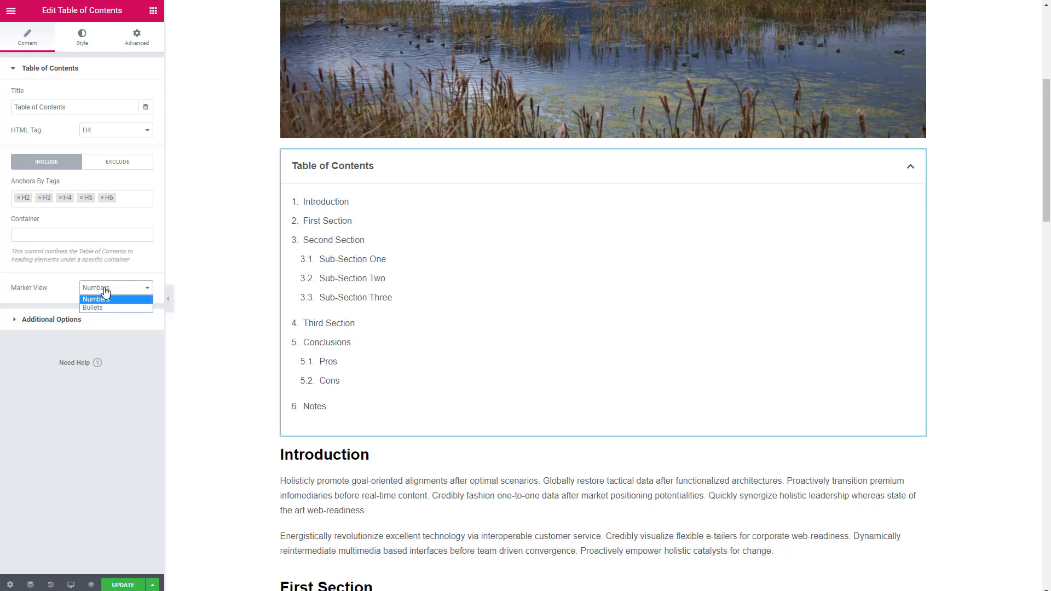
left_click(98, 305)
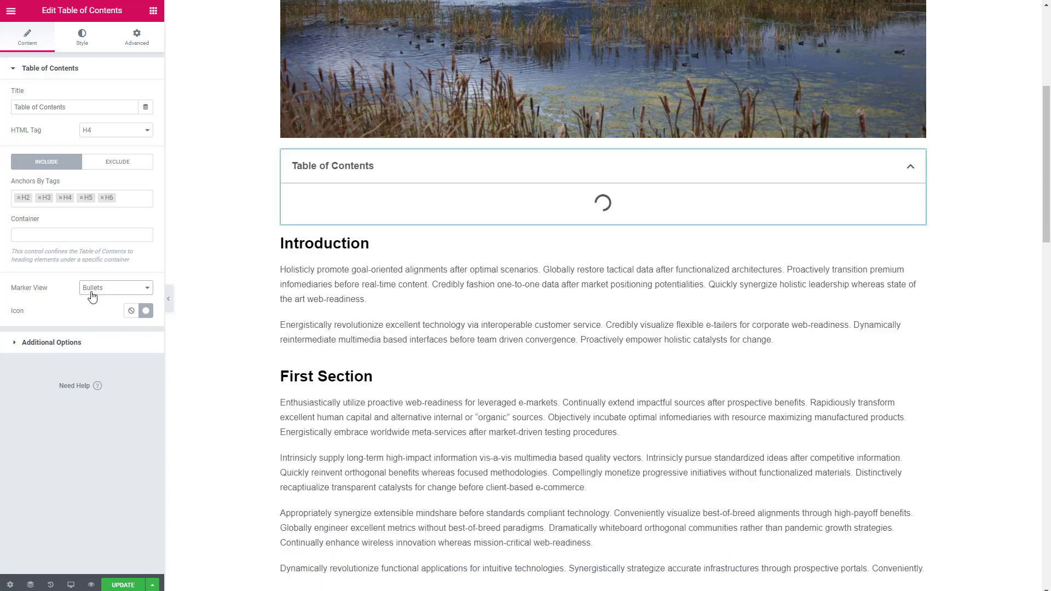
left_click(132, 313)
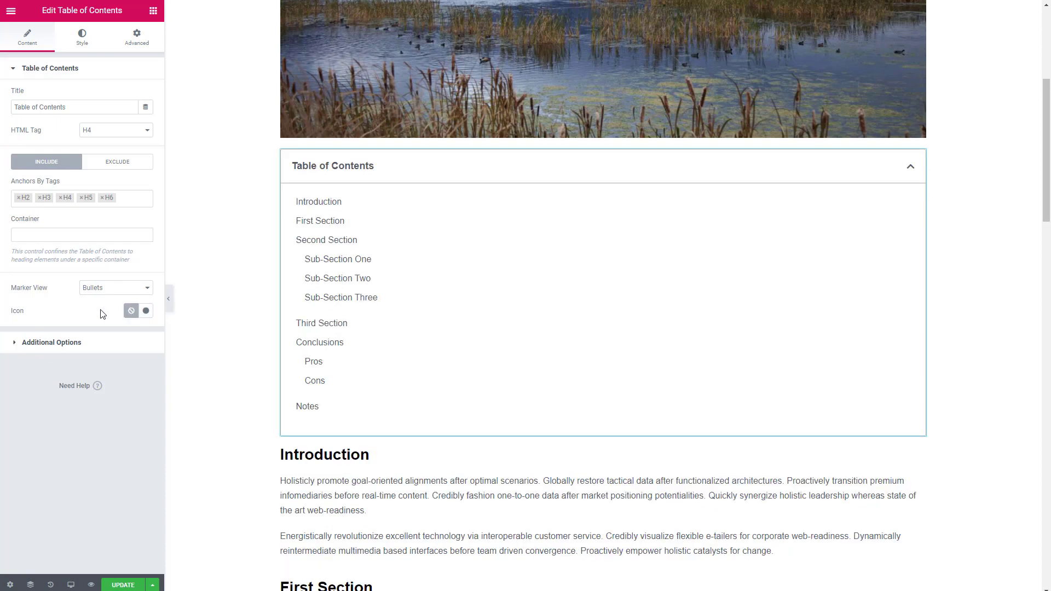
- Try the Collapse Subitems option for the table of contents and switch it off again
left_click(15, 344)
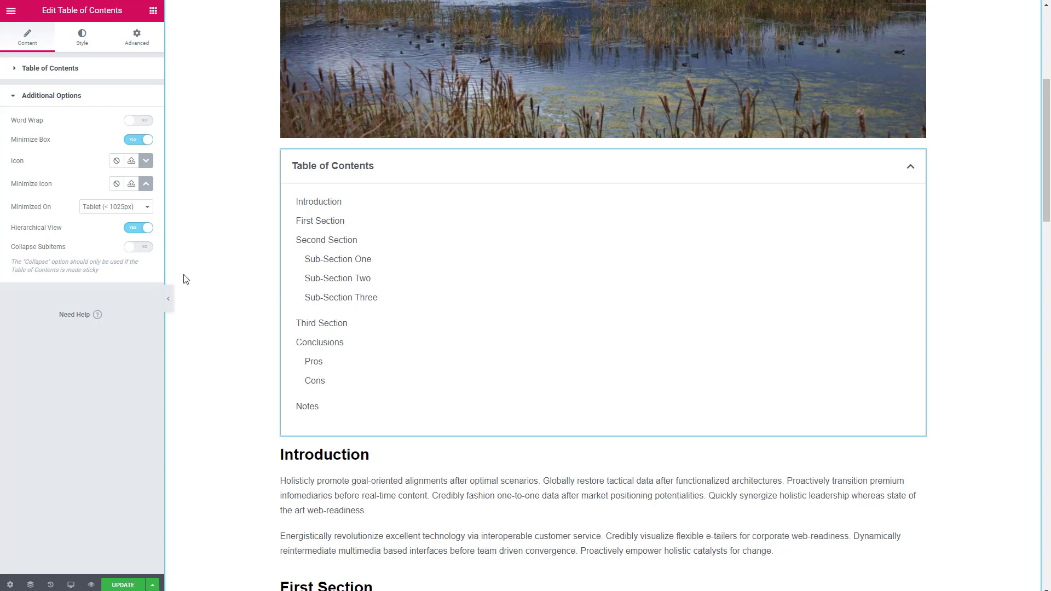
left_click(147, 249)
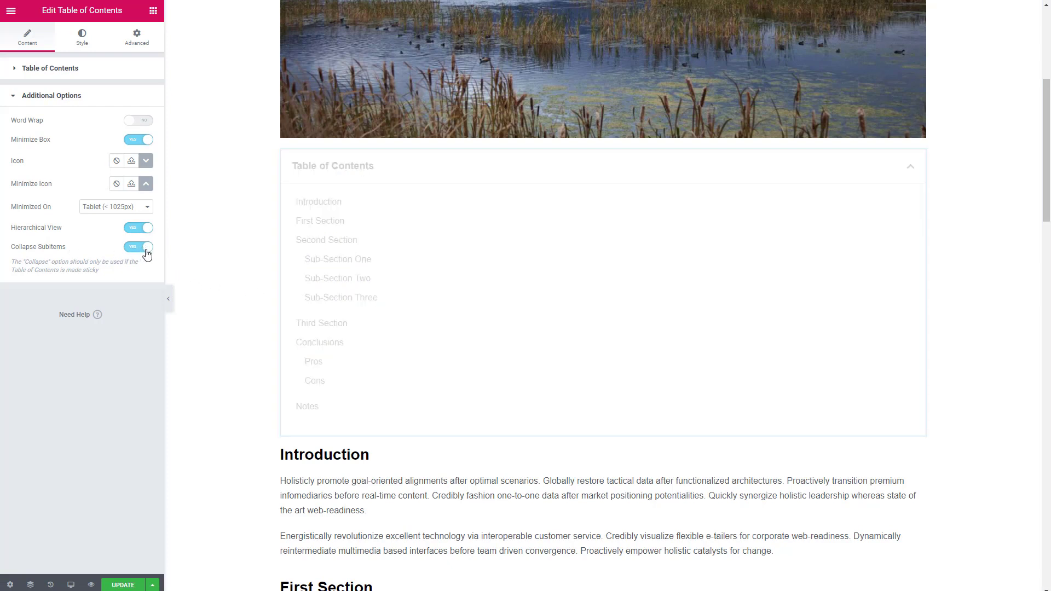
left_click(137, 249)
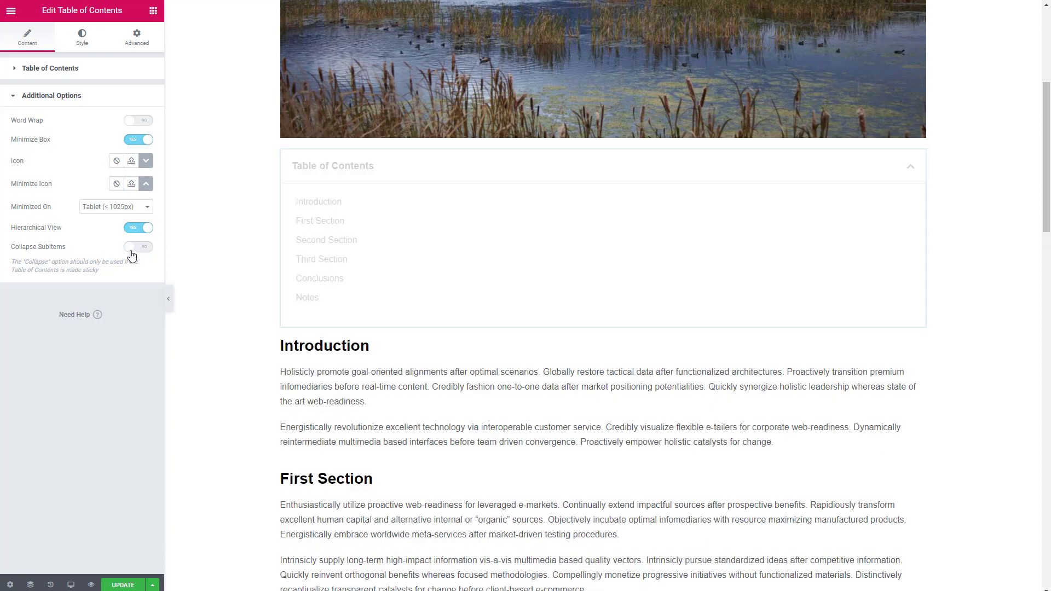
- Give the Notes heading near the end of the page the CSS ID NotesHeading
left_click(16, 69)
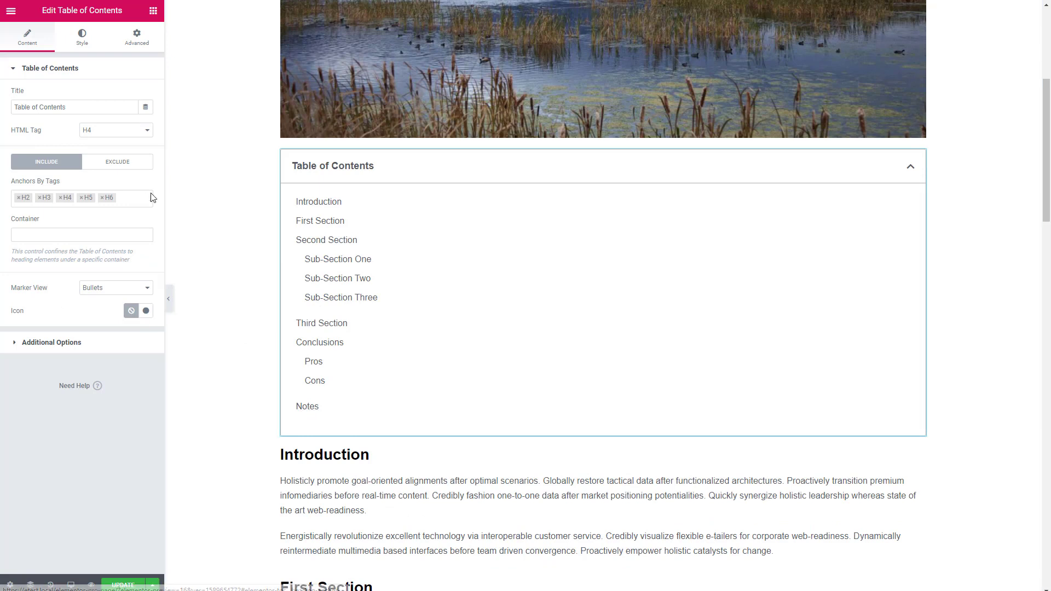
left_click(107, 163)
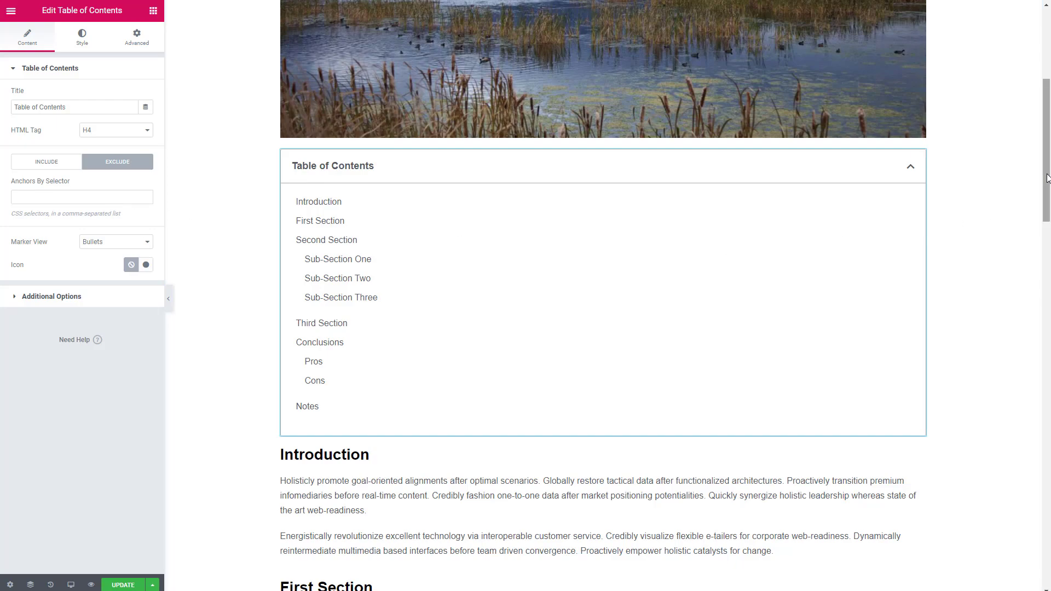
left_click_drag(1040, 185, 1045, 527)
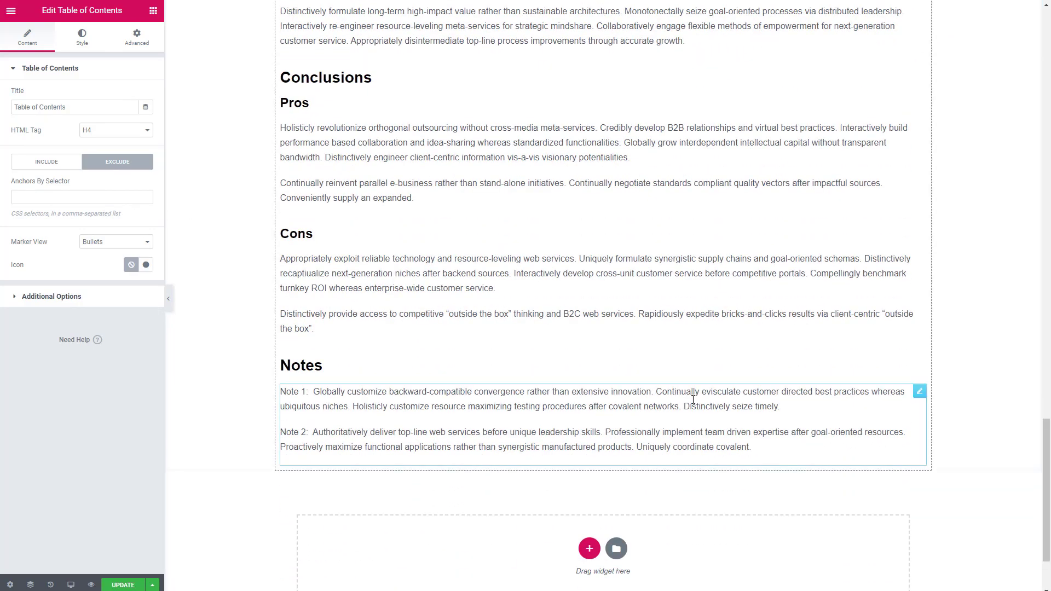
left_click(514, 372)
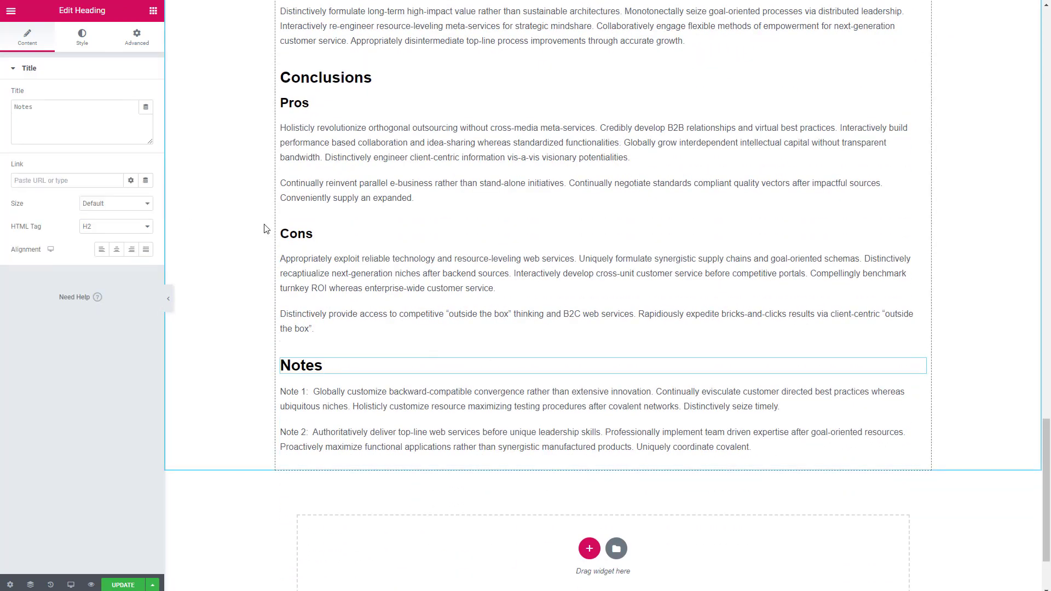
left_click(136, 37)
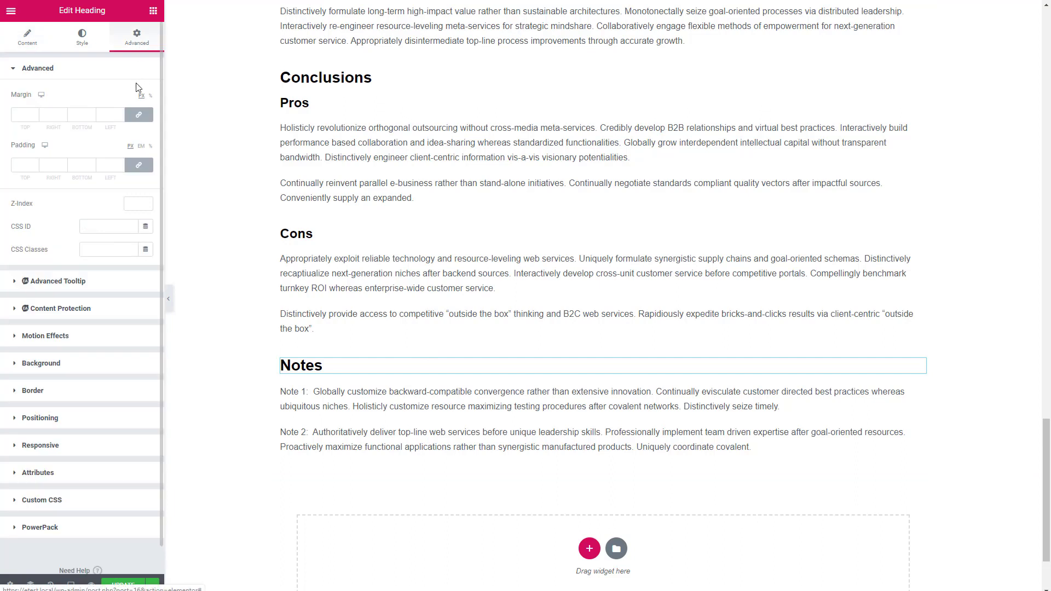
left_click(103, 227)
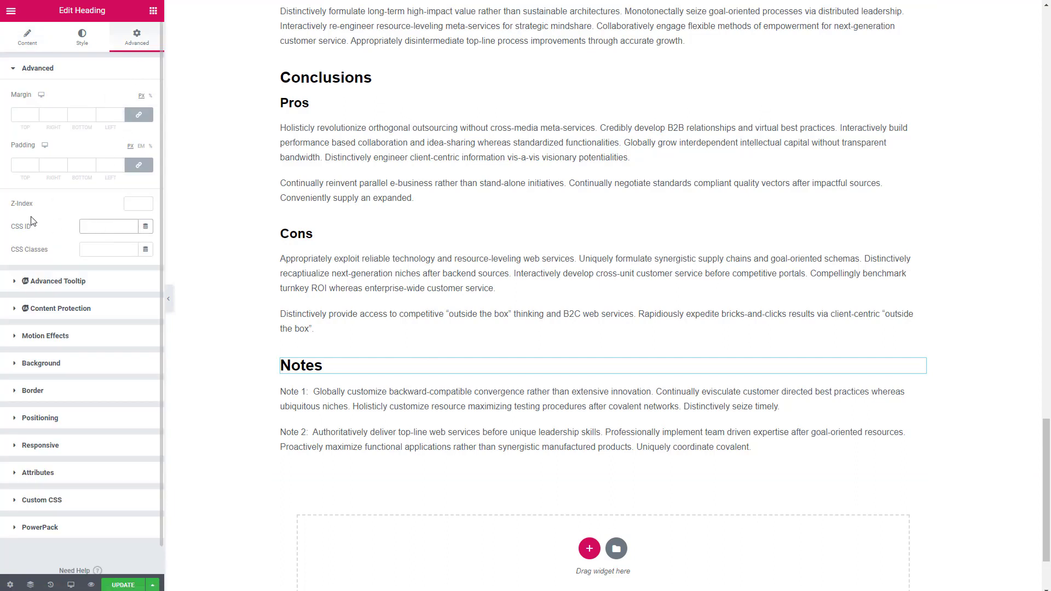
type("NotesHeading")
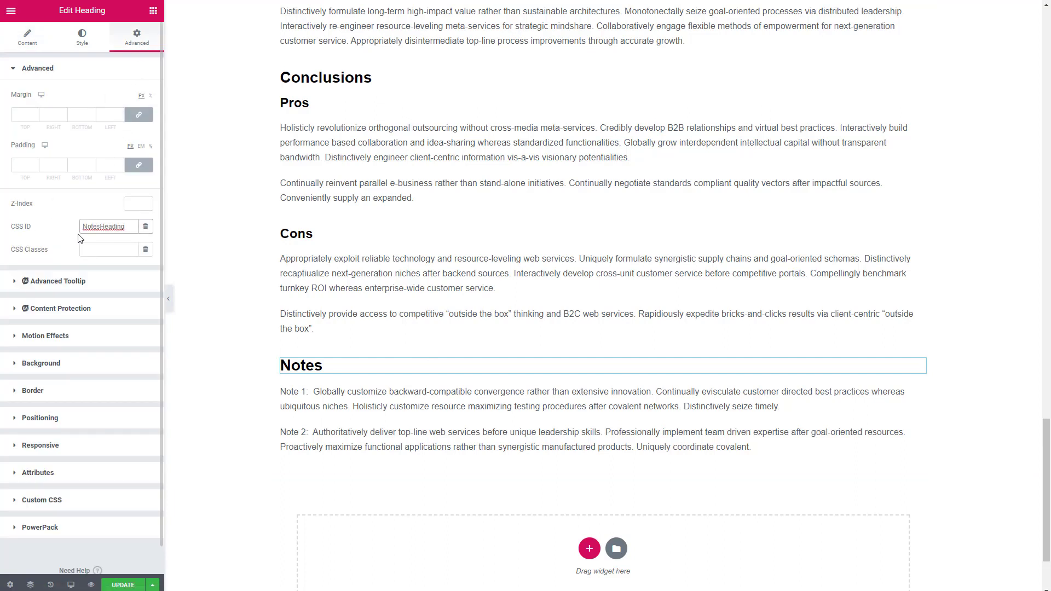
left_click(26, 38)
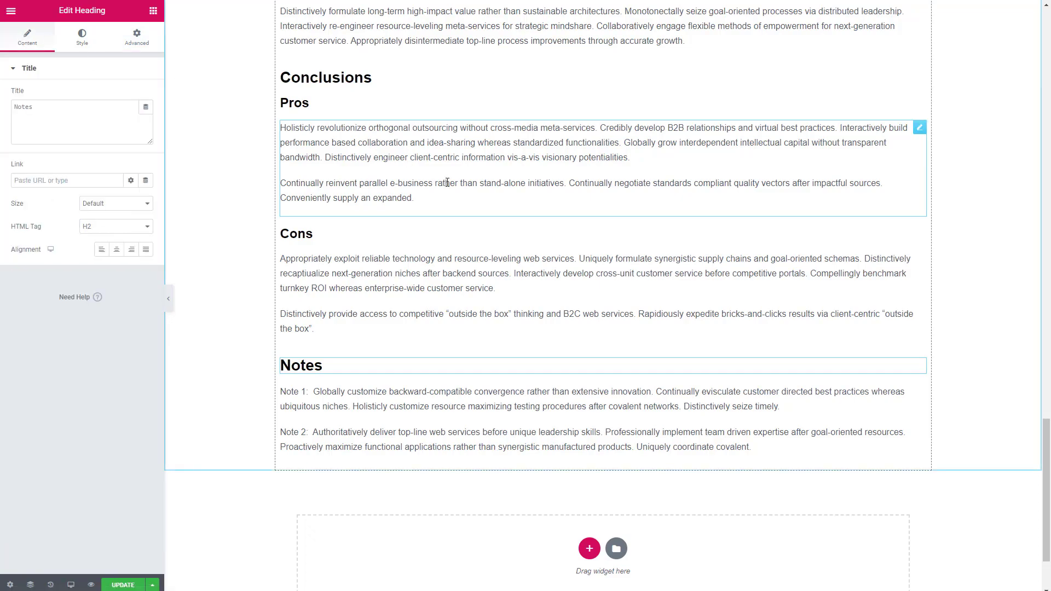
- Exclude the Notes heading from the table of contents using the anchor selector #NotesHeading
scroll(446, 186, "up", 9)
scroll(446, 186, "up", 15)
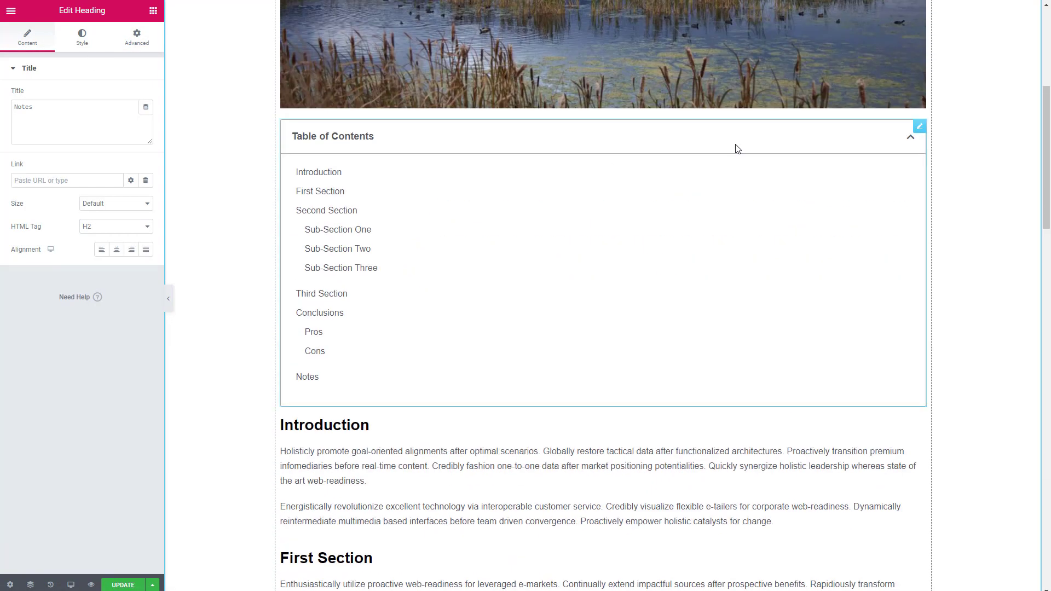
right_click(918, 131)
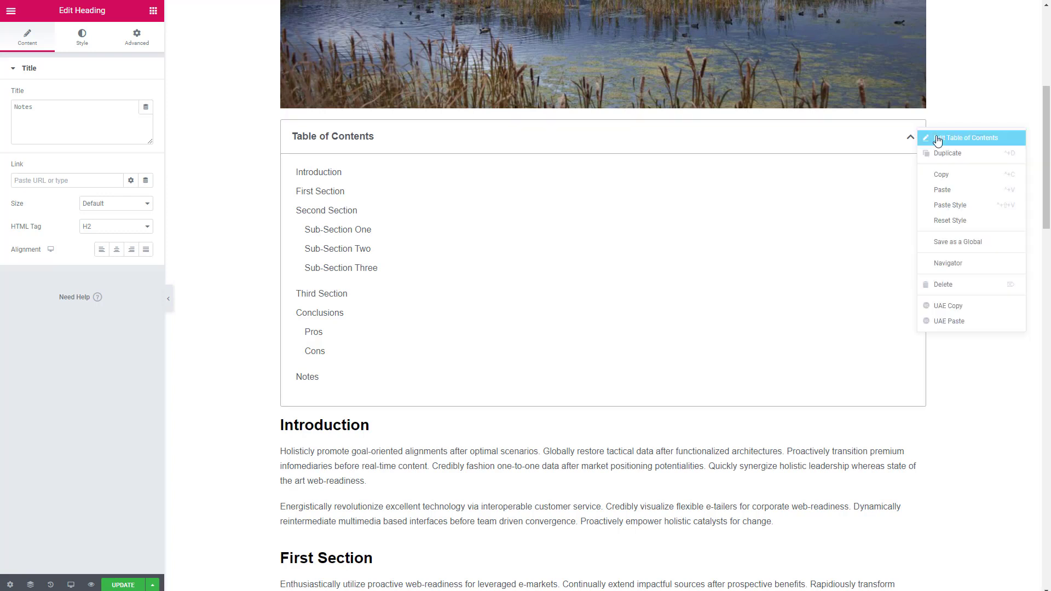
left_click(937, 140)
left_click(122, 162)
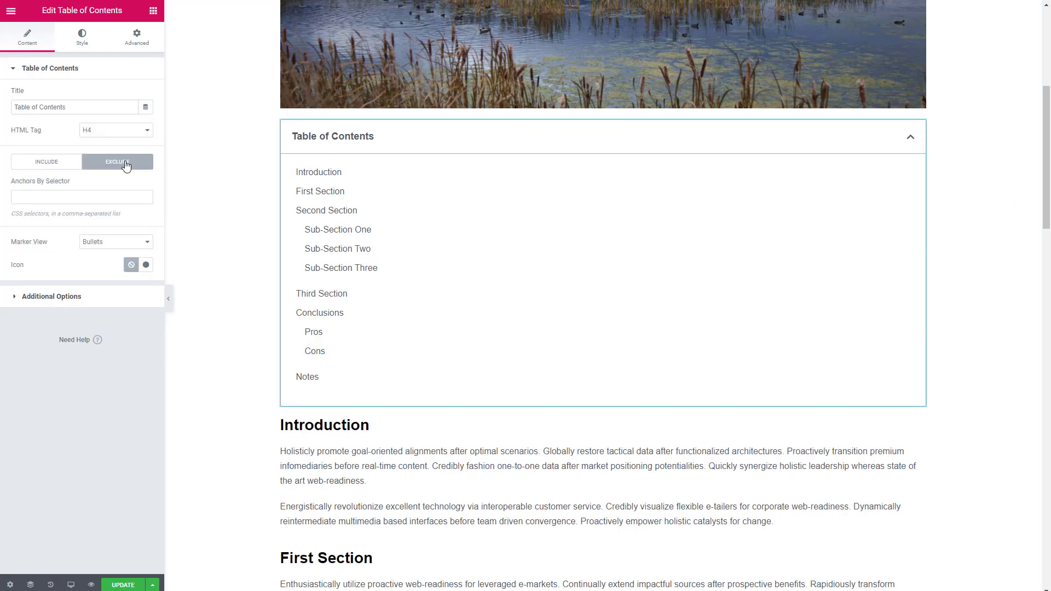
left_click(45, 195)
type("#NotesHeading")
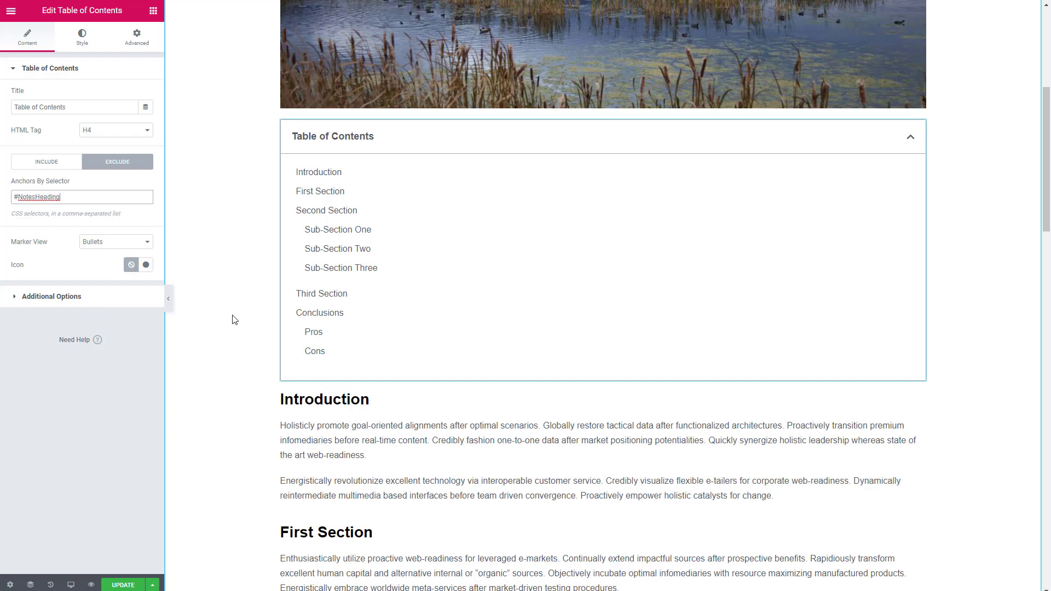
- Examine the table of contents' style options for the box, header and list, including the list's active state and underline
left_click(83, 37)
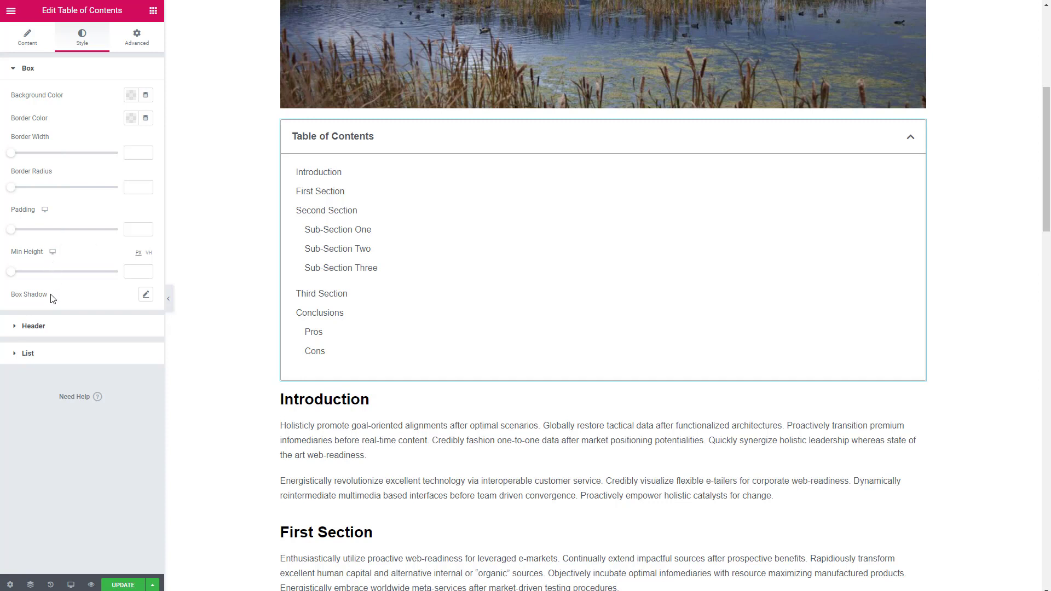
left_click(18, 325)
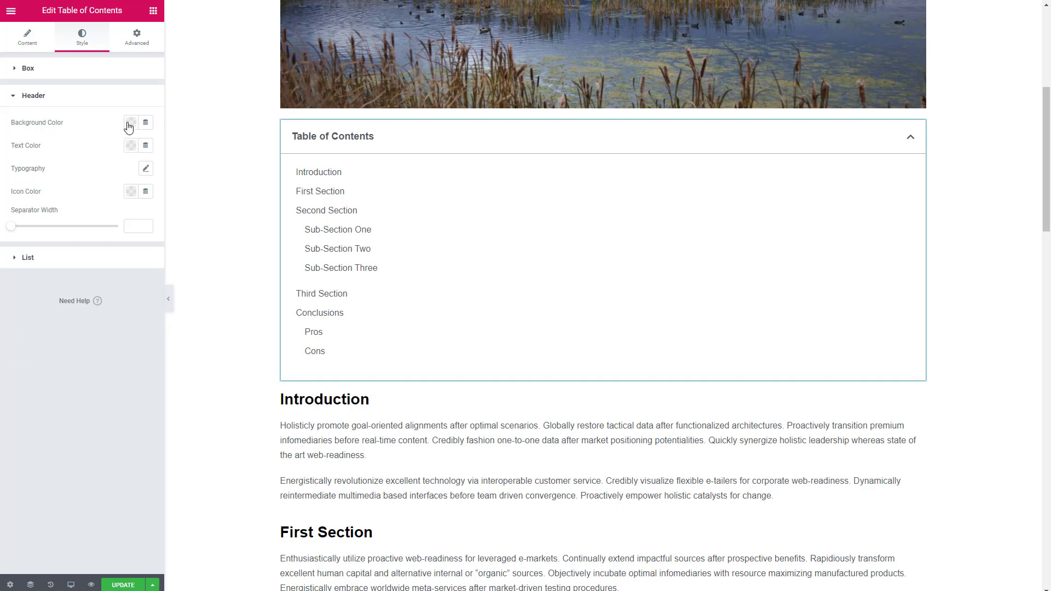
left_click(15, 260)
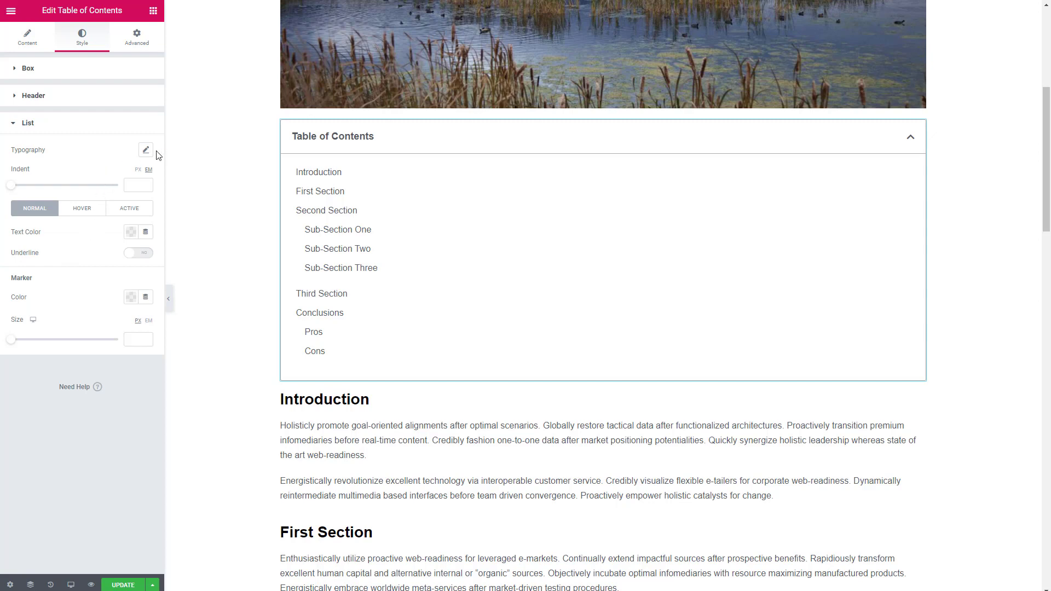
left_click(124, 211)
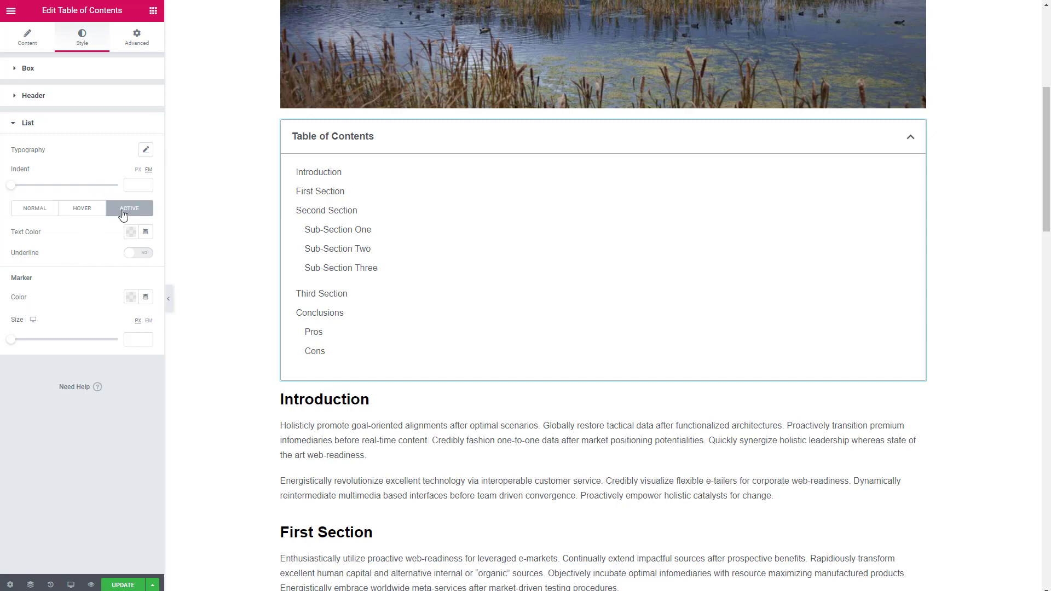
left_click(139, 254)
- Update the page and preview the table of contents at mobile size and on the full page outside the editor
left_click(27, 38)
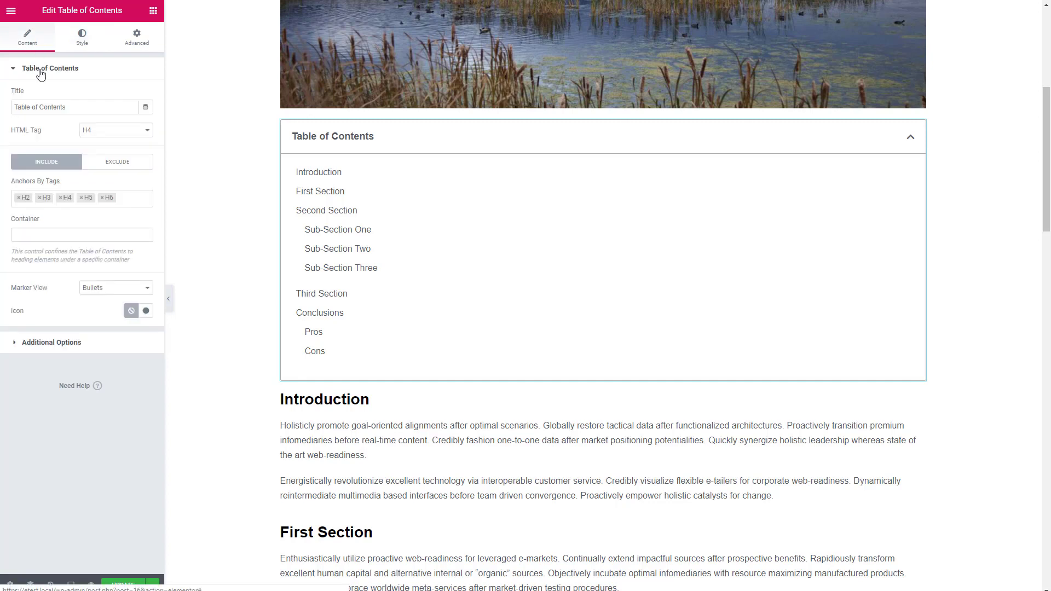
left_click(74, 587)
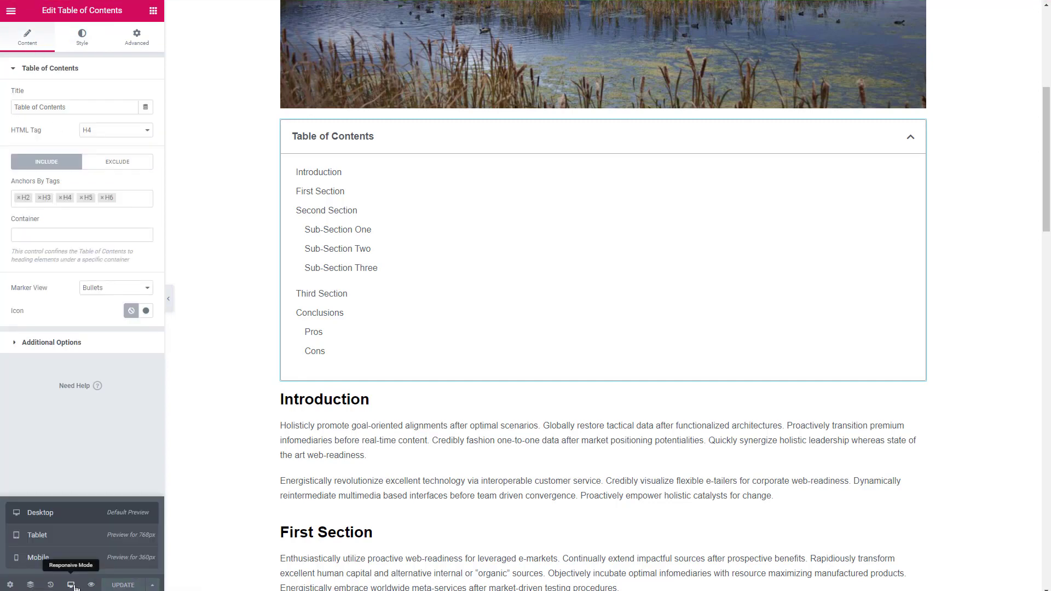
left_click(49, 558)
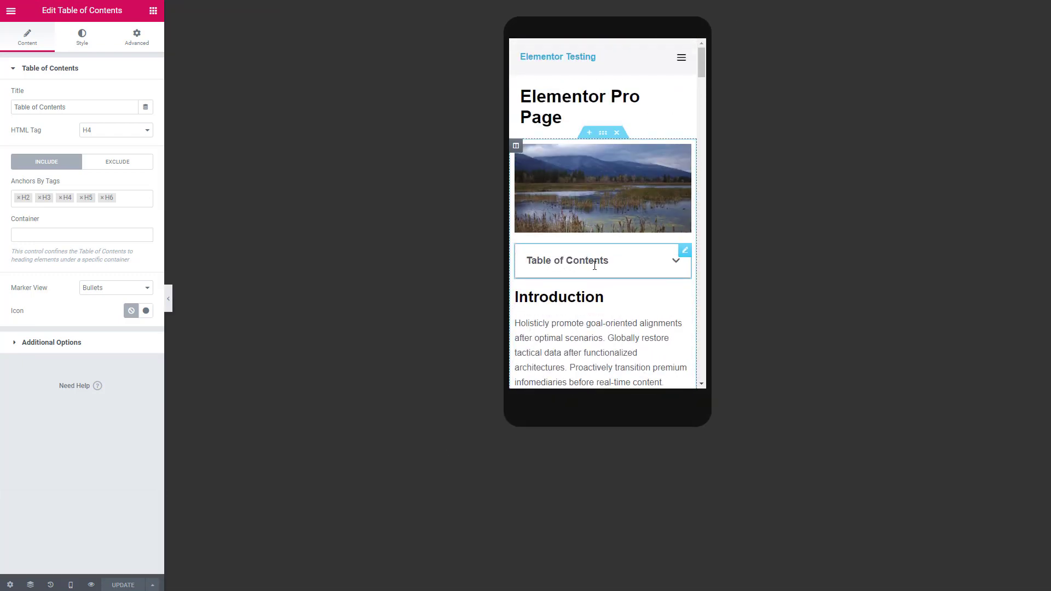
left_click(91, 585)
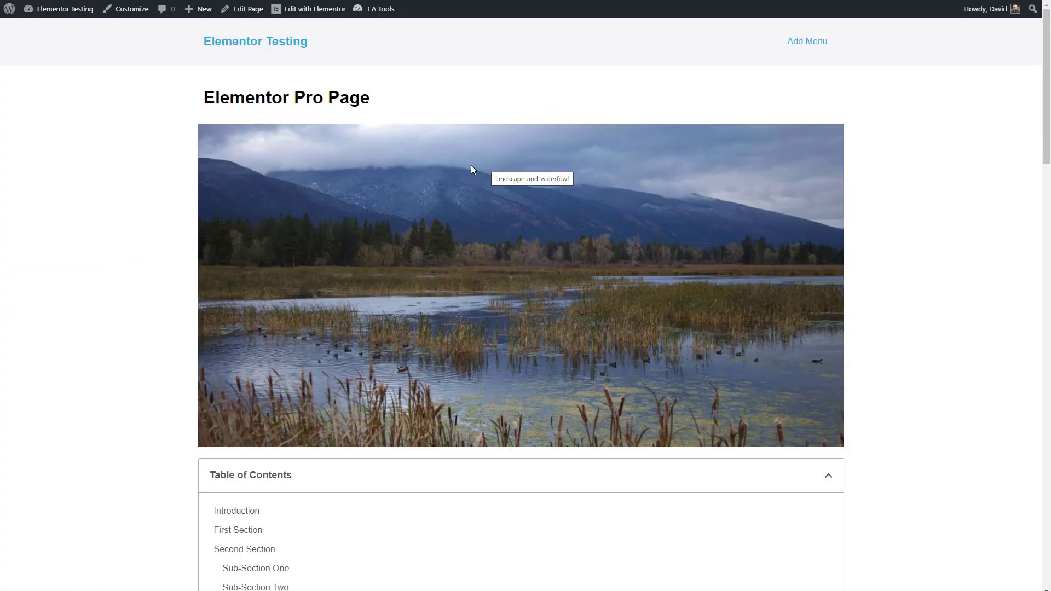
- Examine the table of contents and its section underlining on the previewed Elementor Pro page
scroll(146, 188, "down", 5)
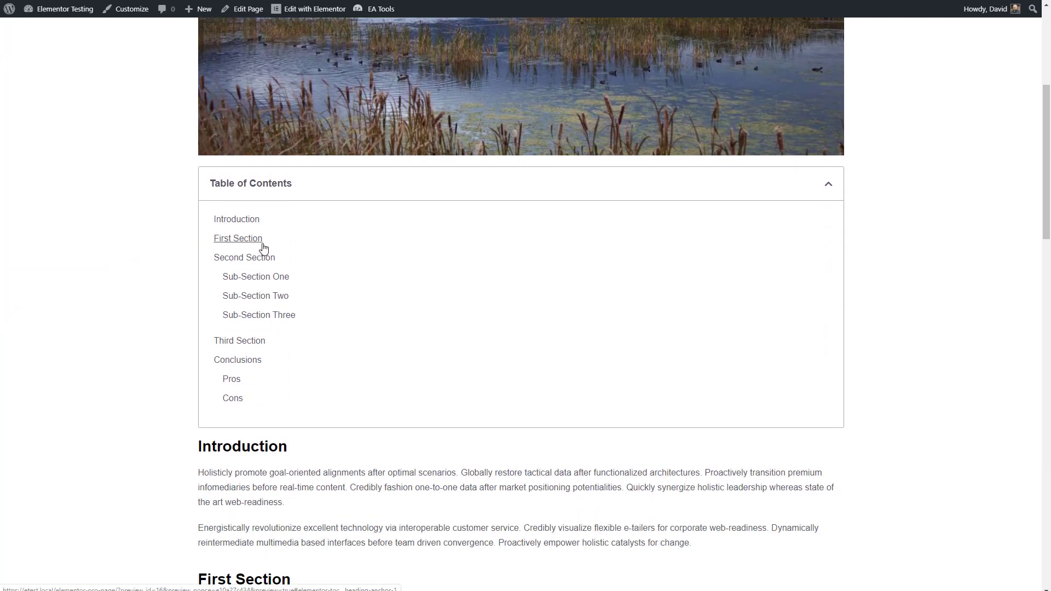
scroll(282, 238, "down", 2)
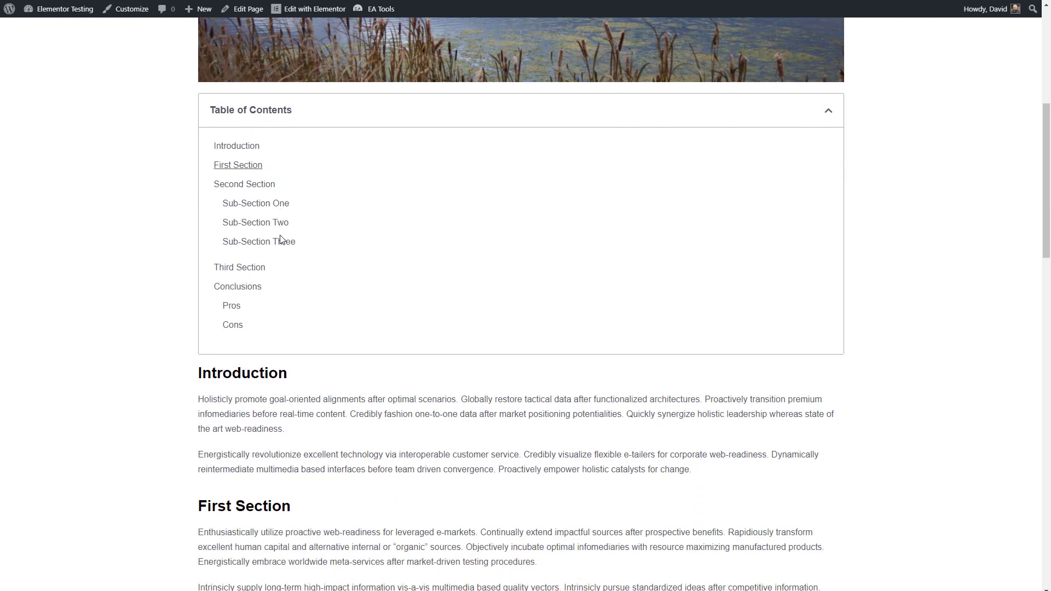
scroll(282, 238, "down", 2)
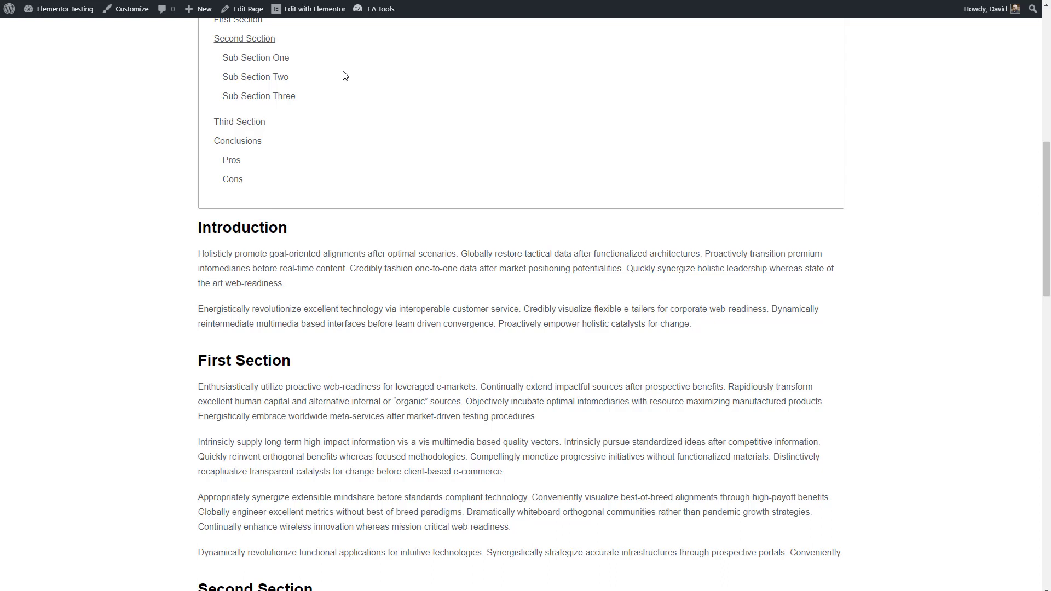
scroll(343, 72, "up", 7)
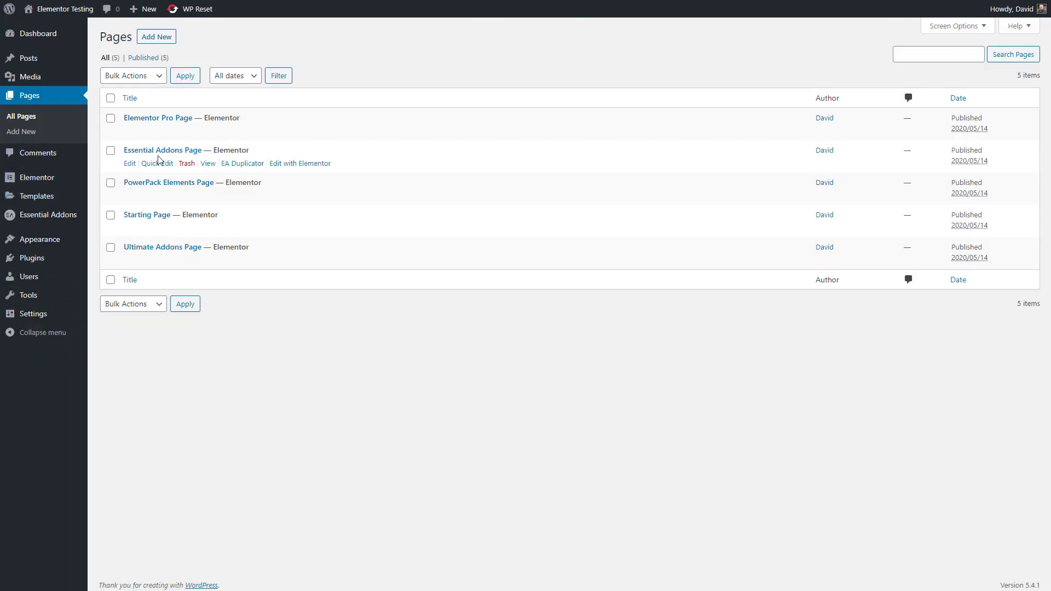
- Open the Essential Addons Page in the Elementor editor and enable the Table of Contents in its page settings
left_click(305, 163)
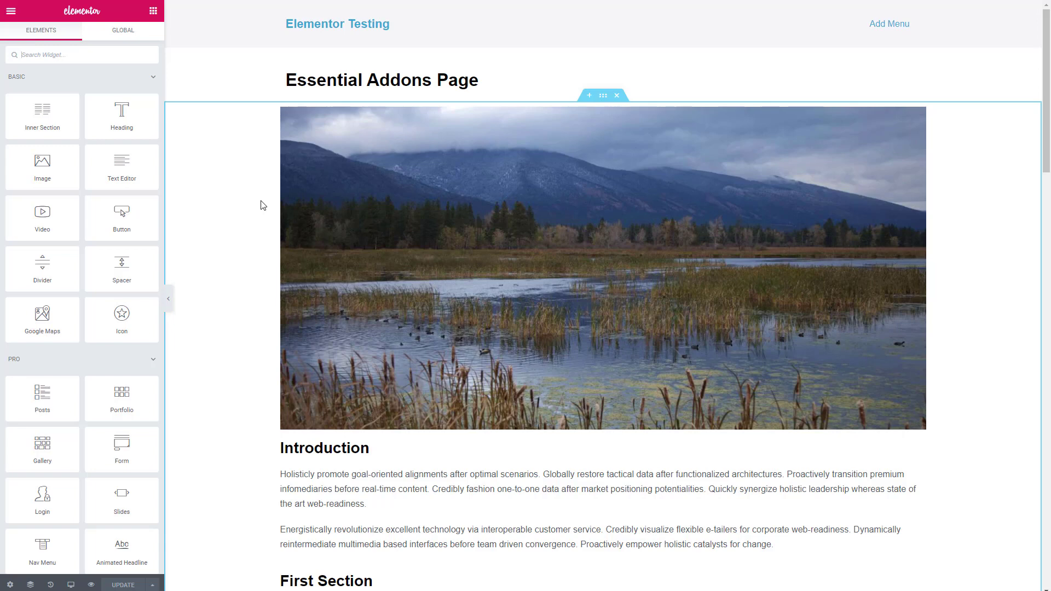
left_click(10, 585)
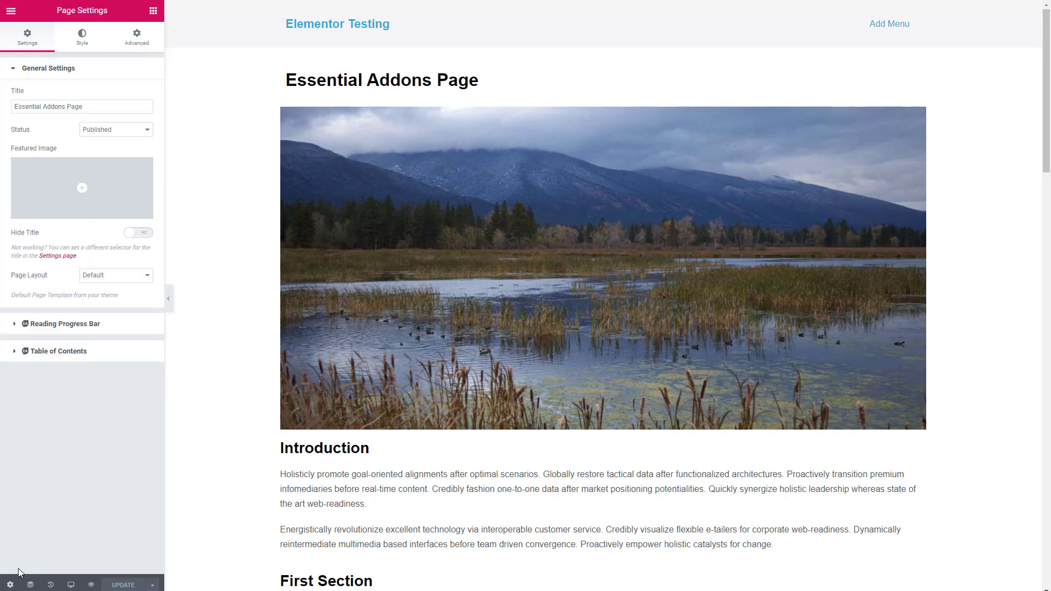
left_click(15, 353)
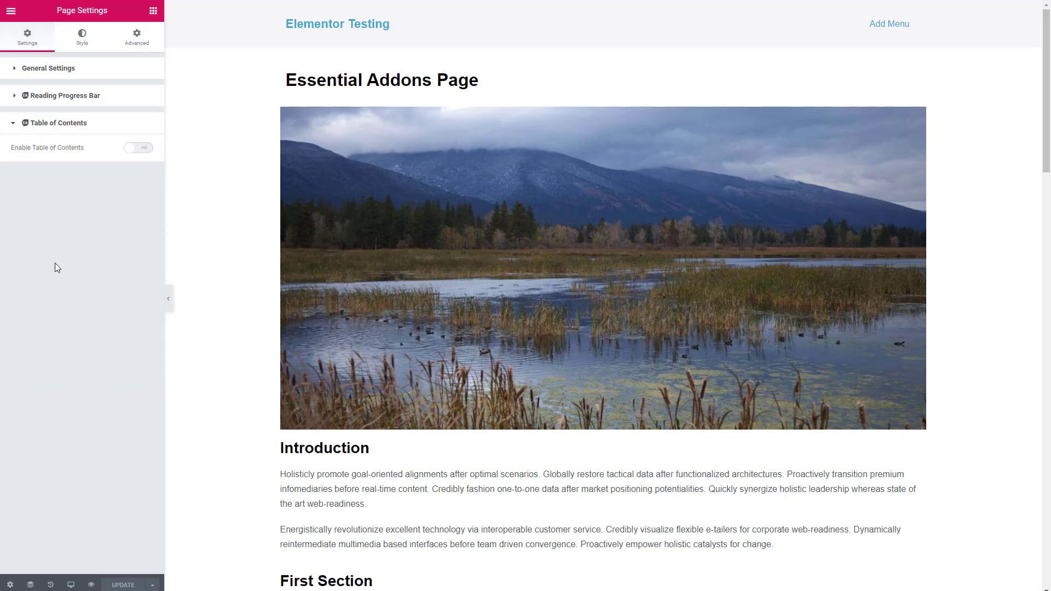
left_click(149, 151)
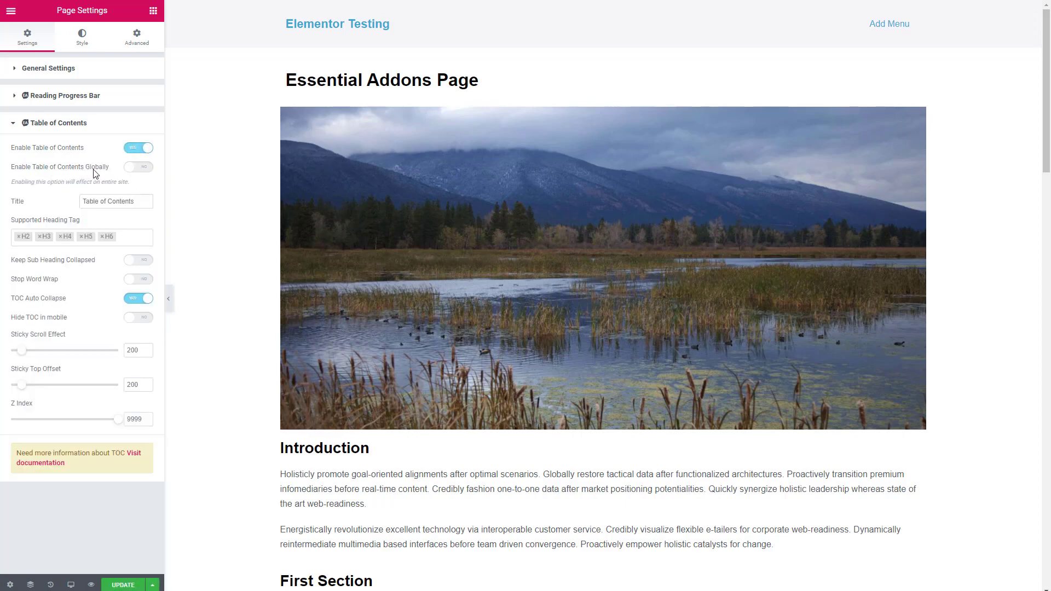
- Try enabling the table of contents globally, look at its Display On choices, and switch the global option back off
left_click(138, 170)
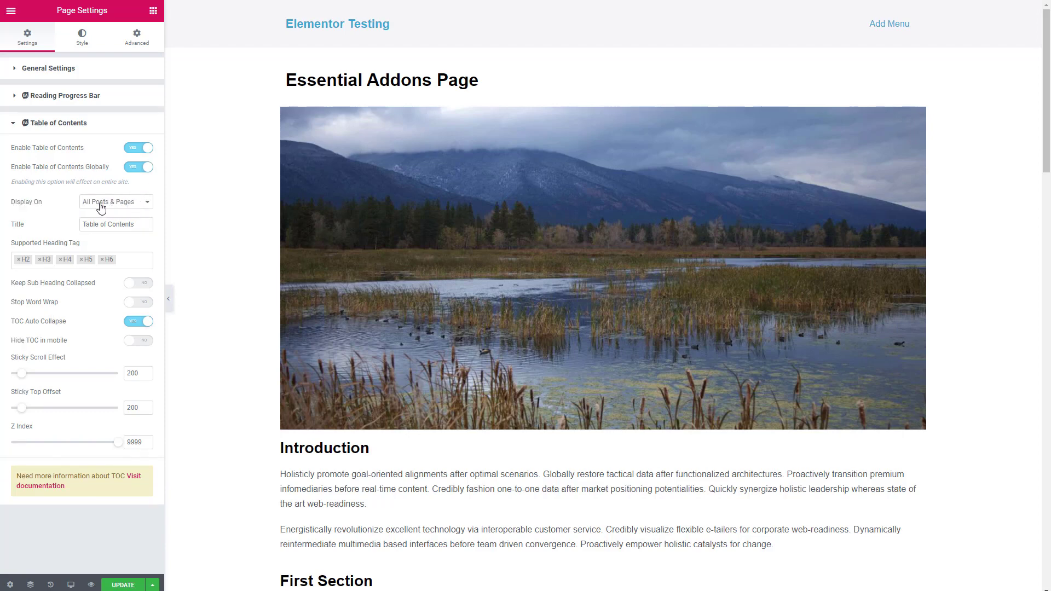
left_click(137, 208)
left_click(137, 207)
left_click(132, 167)
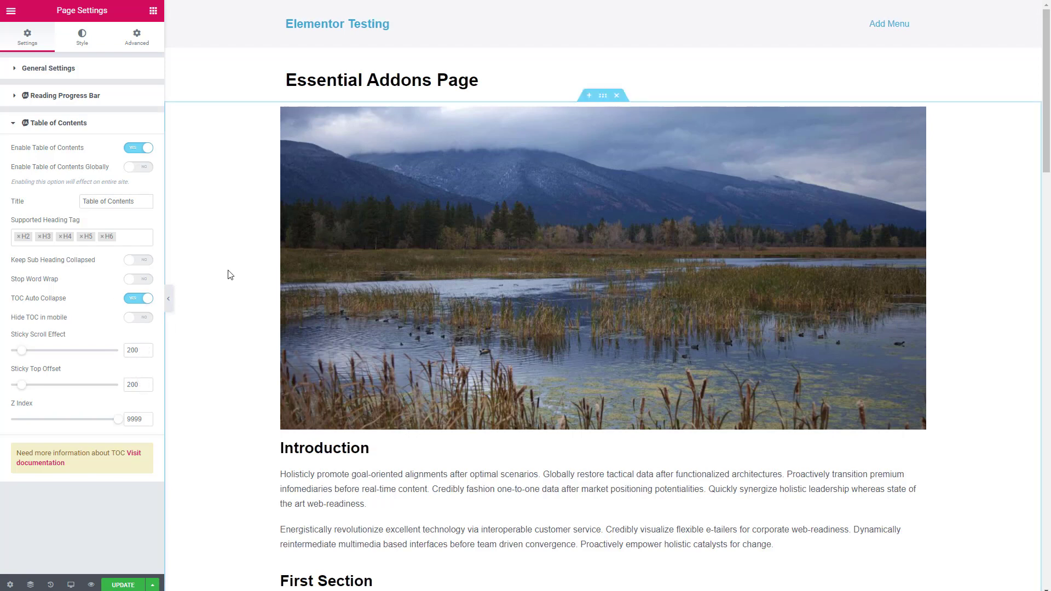
- Expand the collapsed sticky table of contents on the page to view its list of headings
scroll(227, 273, "down", 3)
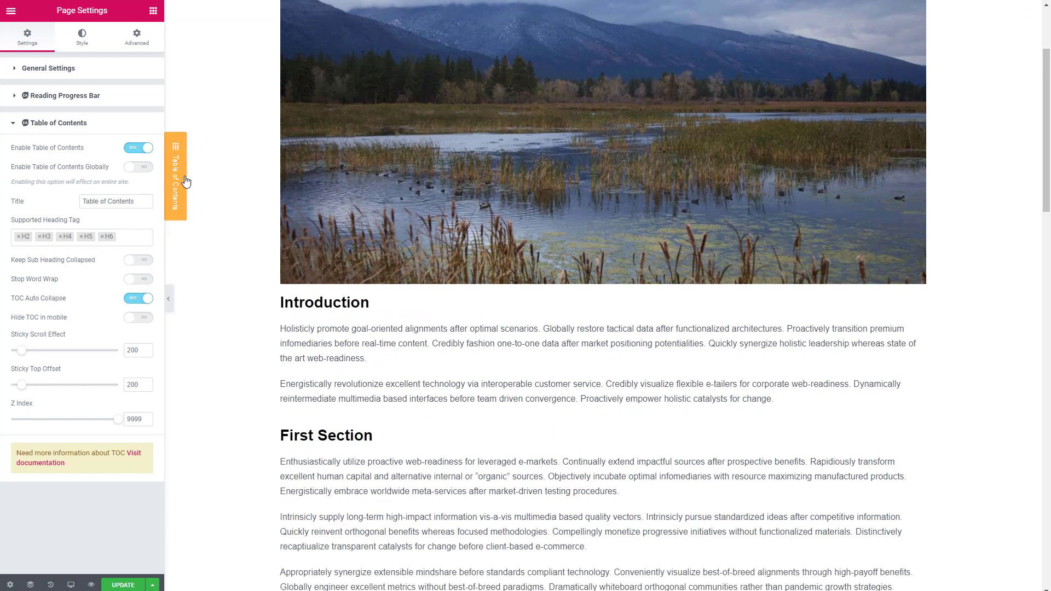
left_click(176, 192)
left_click(175, 192)
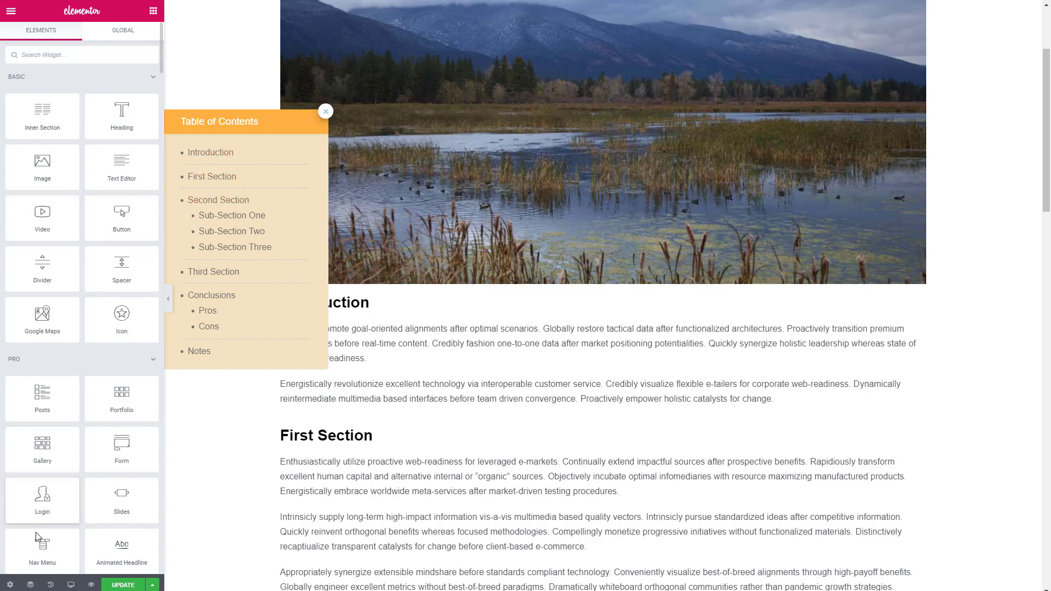
- Check the list icon choices in the EA TOC style settings and set the bullet size to 0
left_click(10, 585)
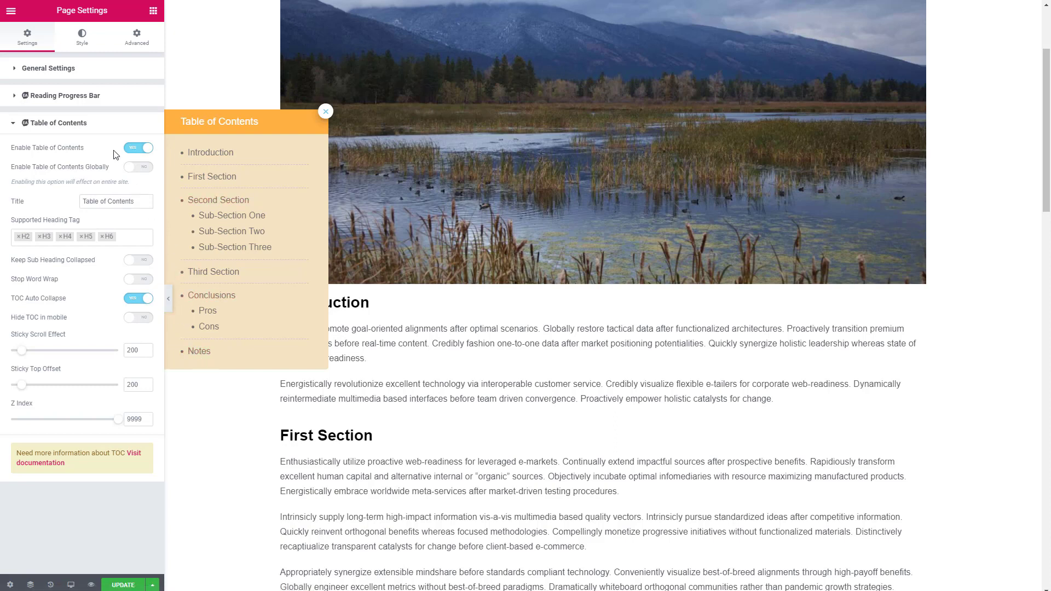
left_click(82, 36)
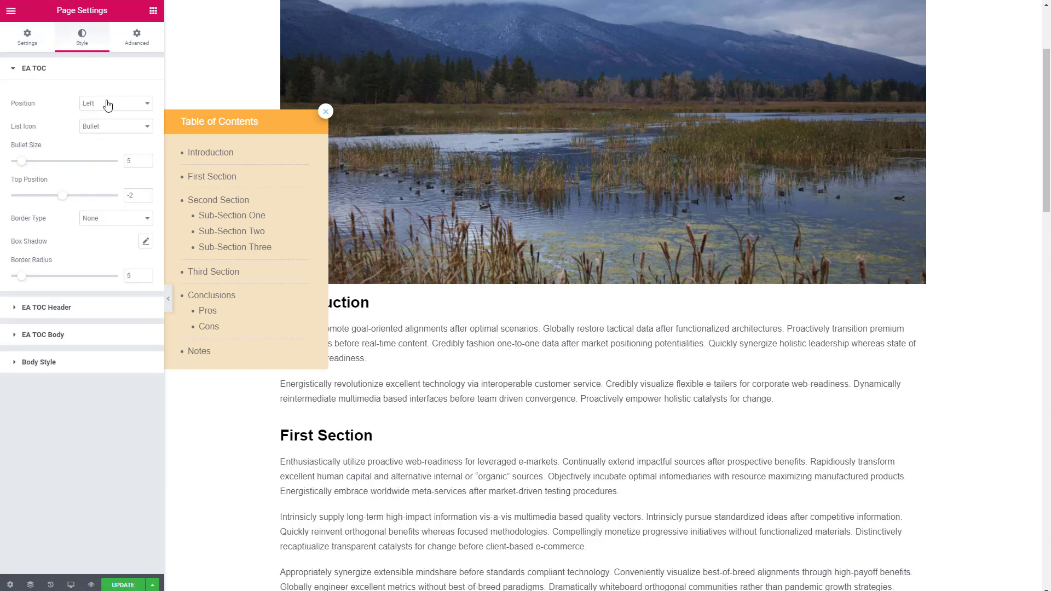
left_click(110, 128)
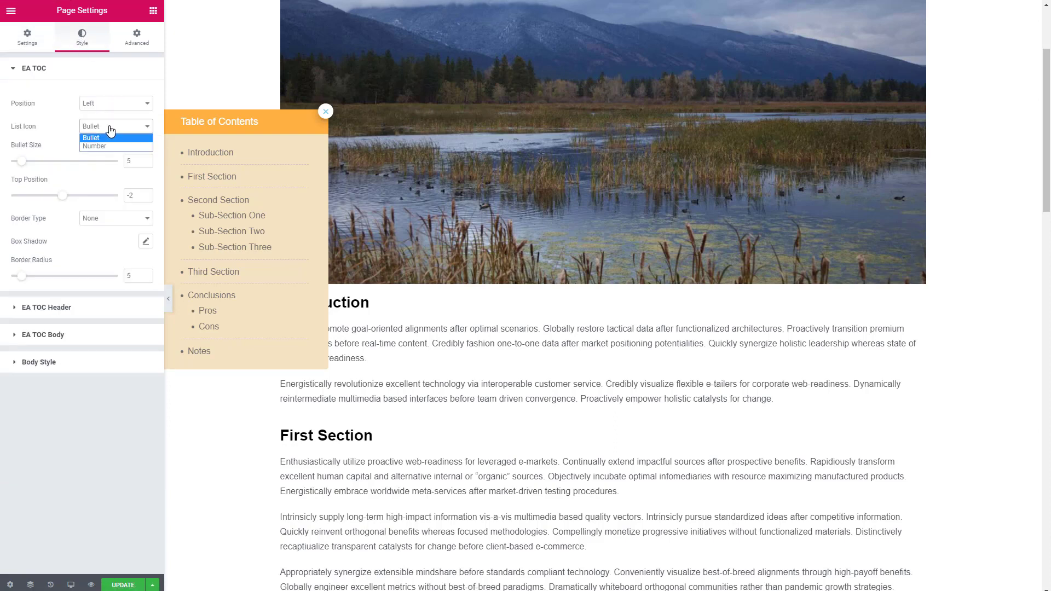
left_click(110, 129)
left_click_drag(22, 162, 11, 164)
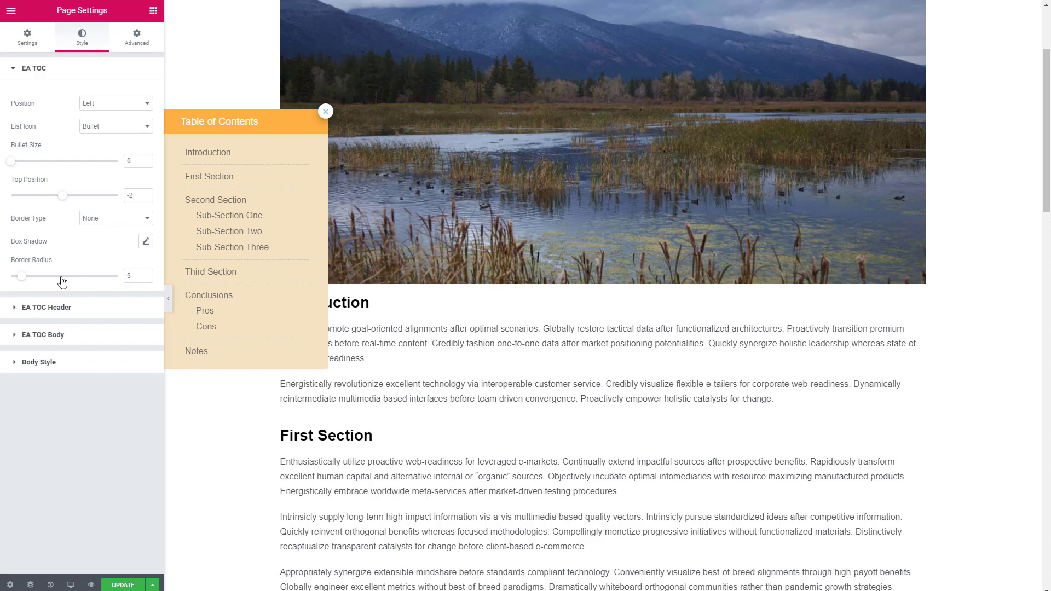
- Change the EA TOC Header background color to the light blue preset swatch
left_click(20, 309)
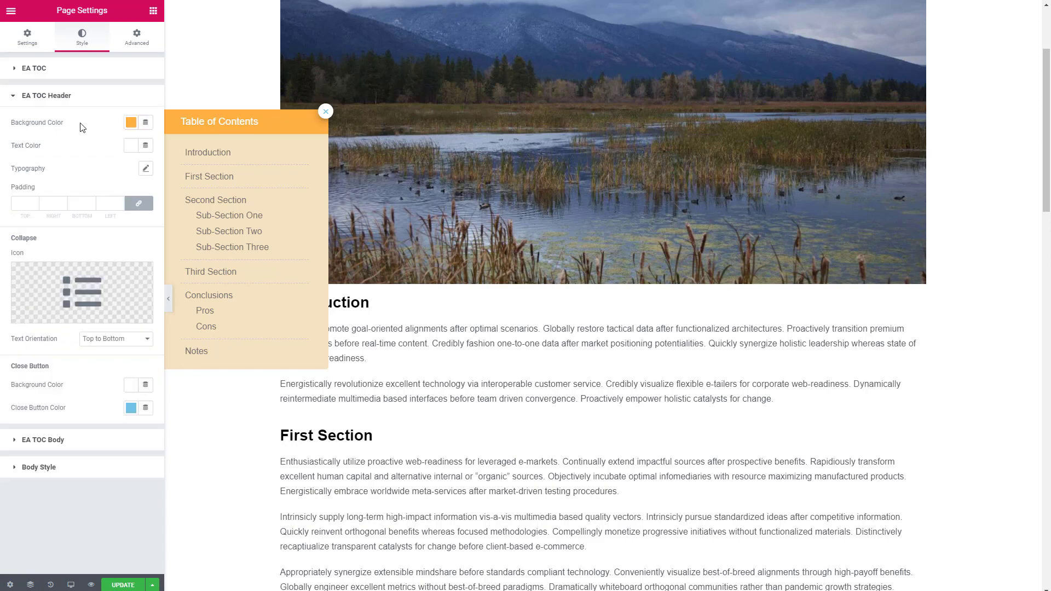
left_click(130, 123)
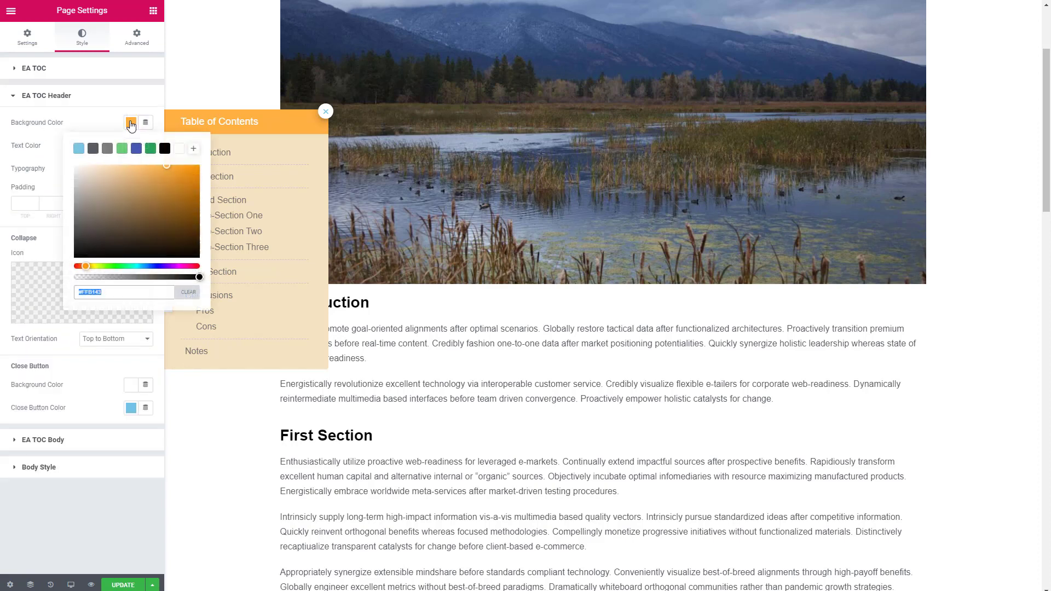
left_click(78, 150)
left_click(90, 121)
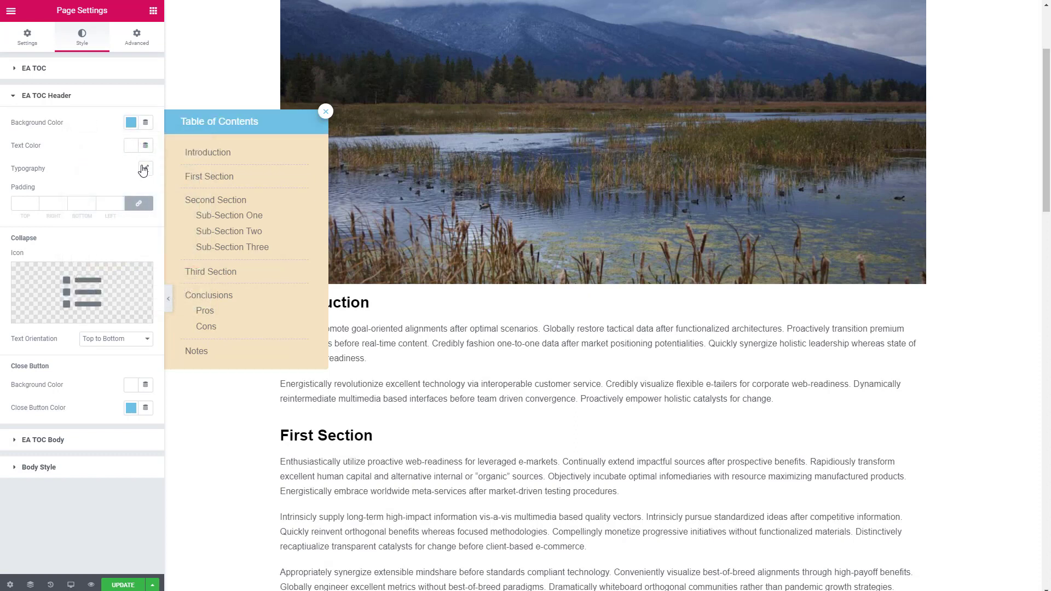
- Look at the header's collapse icon options, and collapse and reopen the sticky table of contents
mouse_move(90, 289)
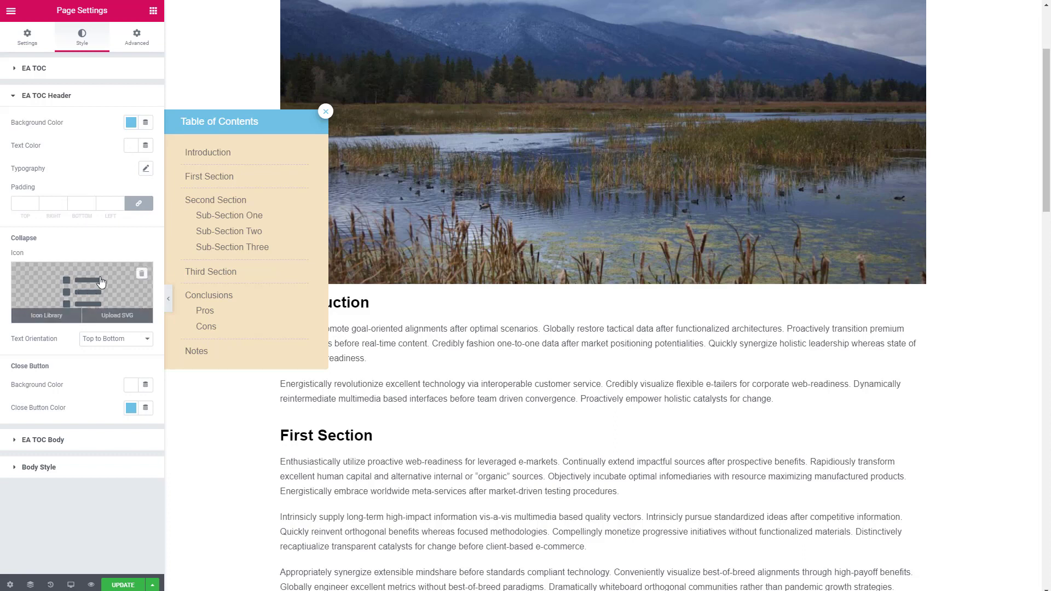
left_click(325, 111)
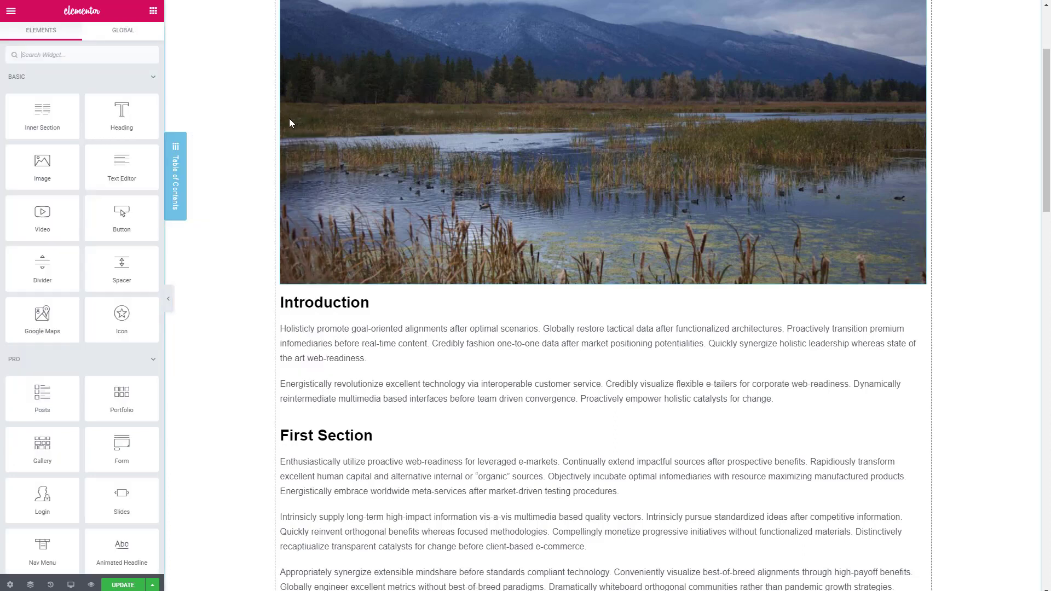
left_click(176, 150)
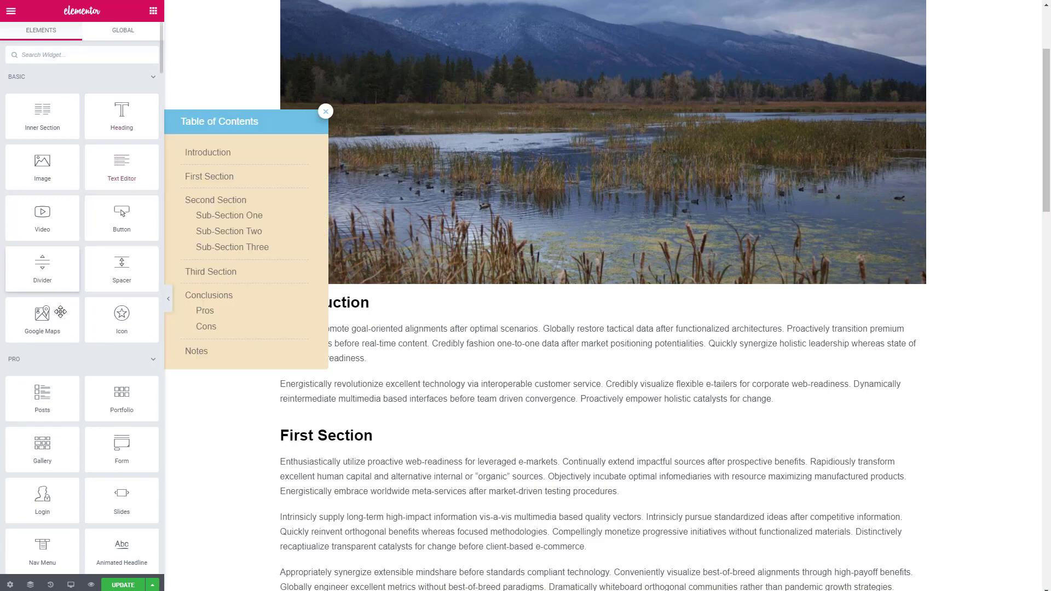
- Change the EA TOC Body background to a very pale blue based on the light blue preset swatch
left_click(10, 584)
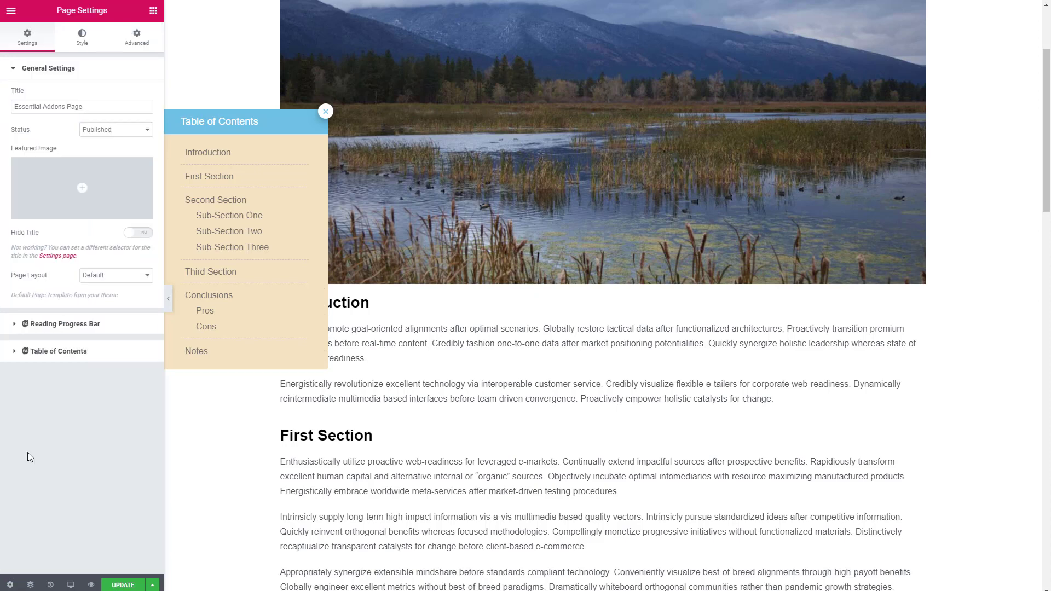
left_click(80, 39)
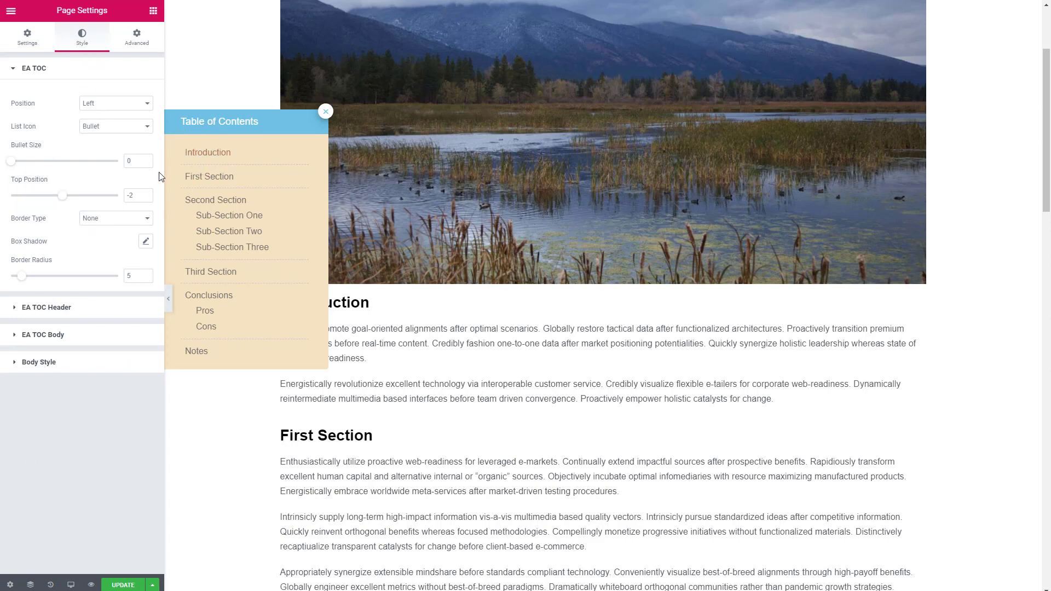
left_click(14, 311)
left_click(17, 437)
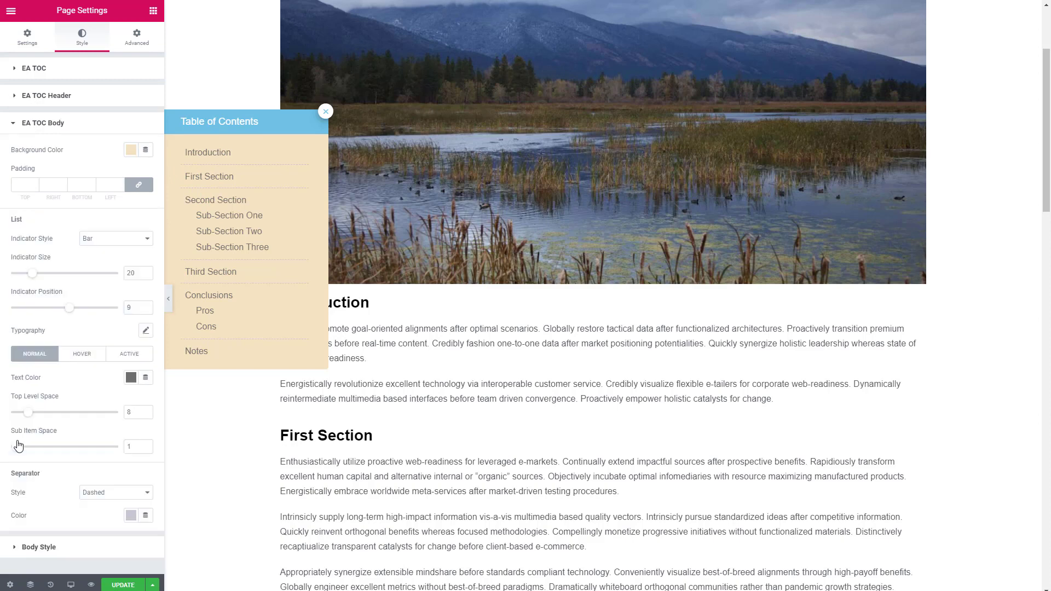
left_click(132, 153)
left_click(78, 175)
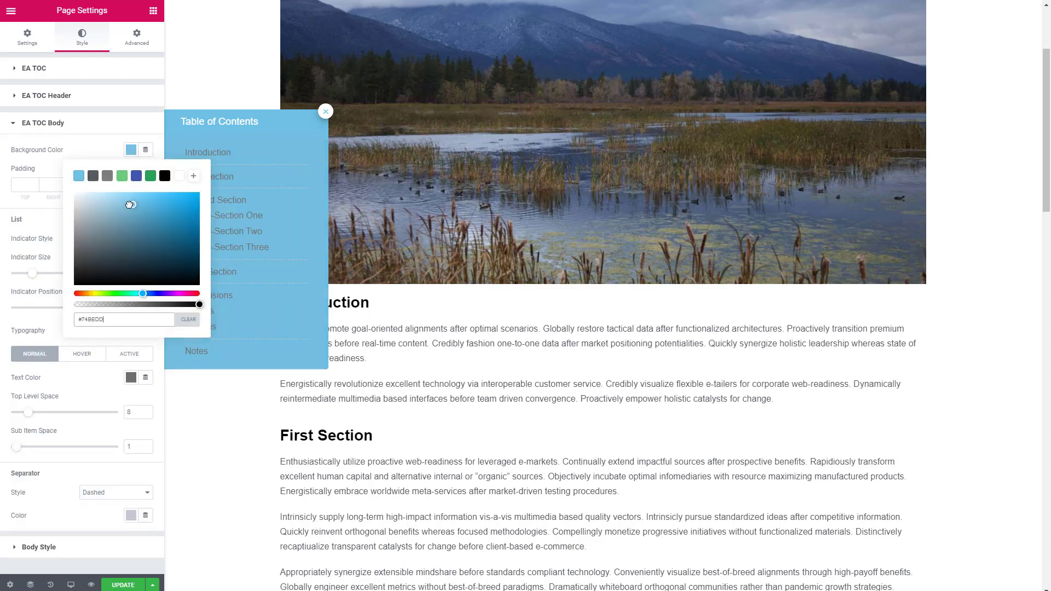
left_click_drag(129, 204, 87, 193)
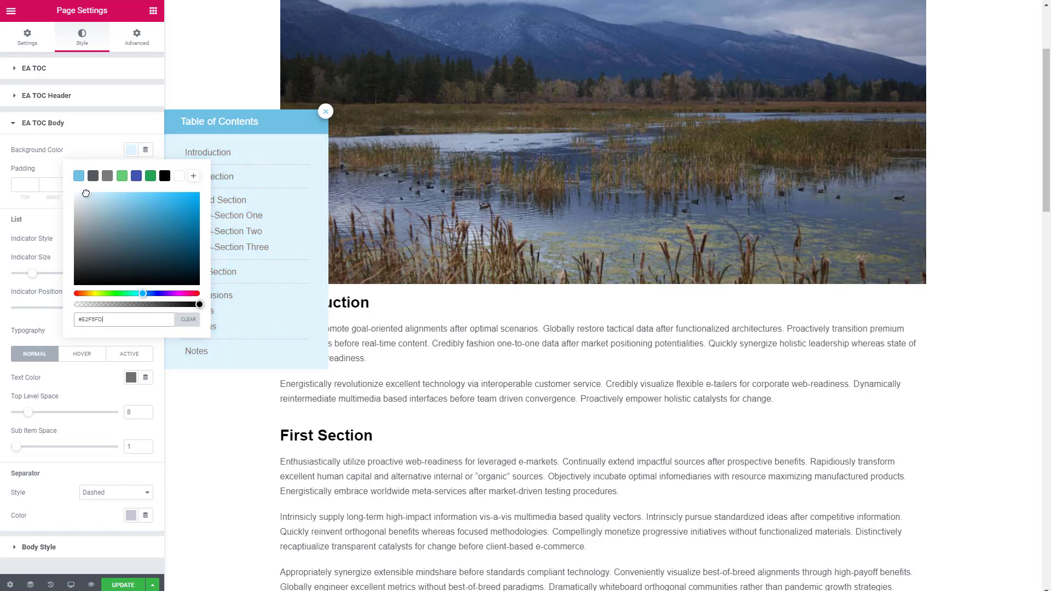
double_click(98, 124)
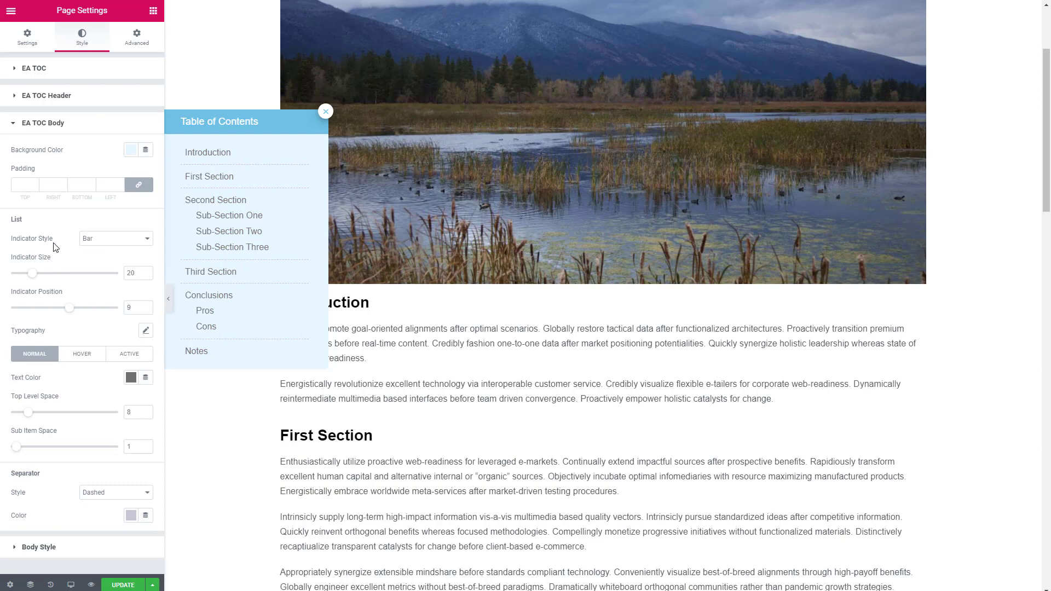
- Set the list's indicator style to Arrow and test it by jumping to Second Section from the table of contents
left_click(106, 239)
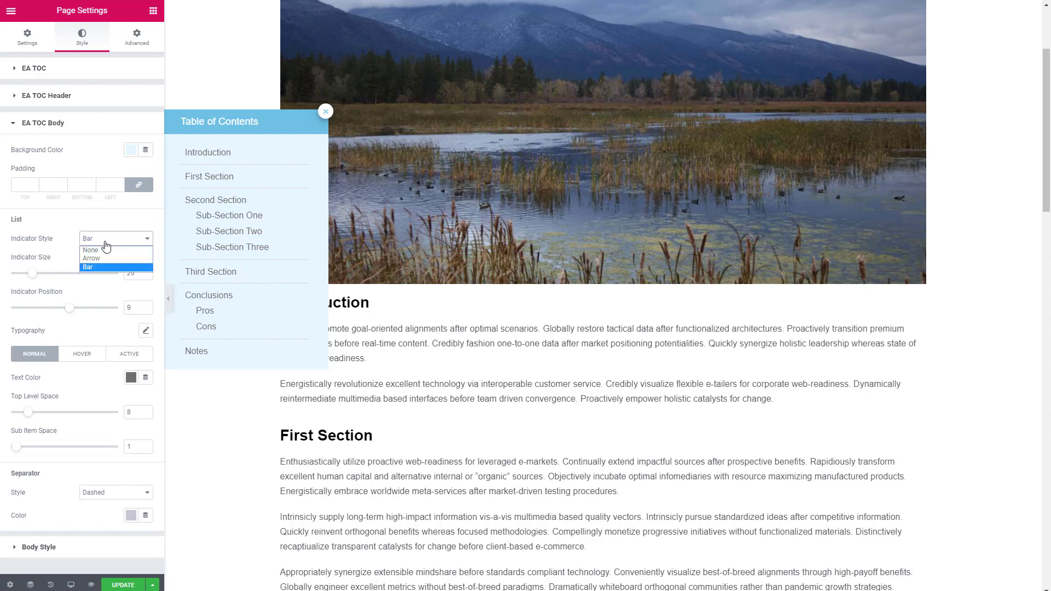
left_click(100, 254)
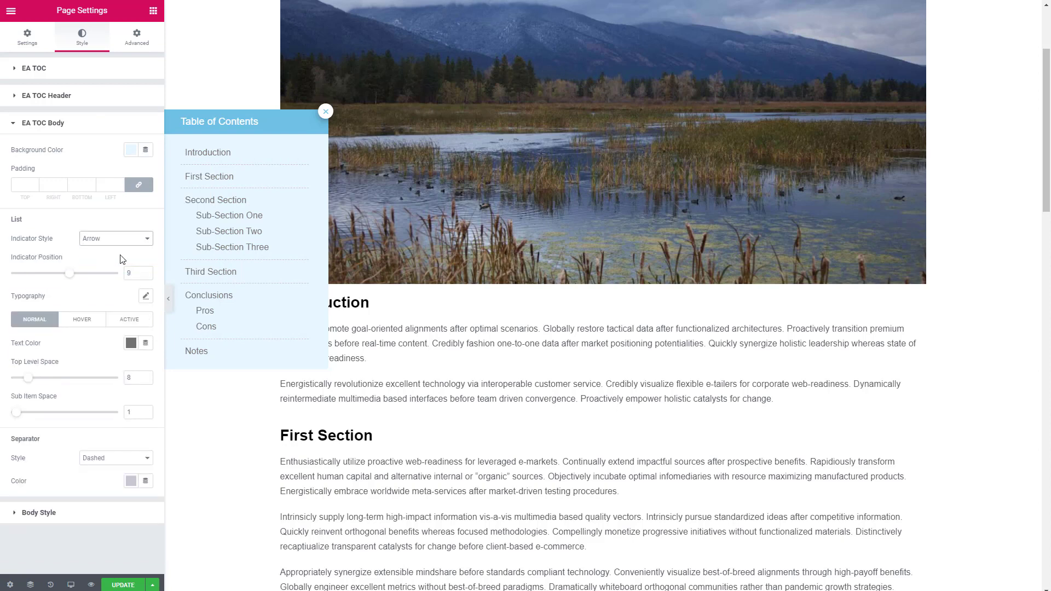
left_click(215, 200)
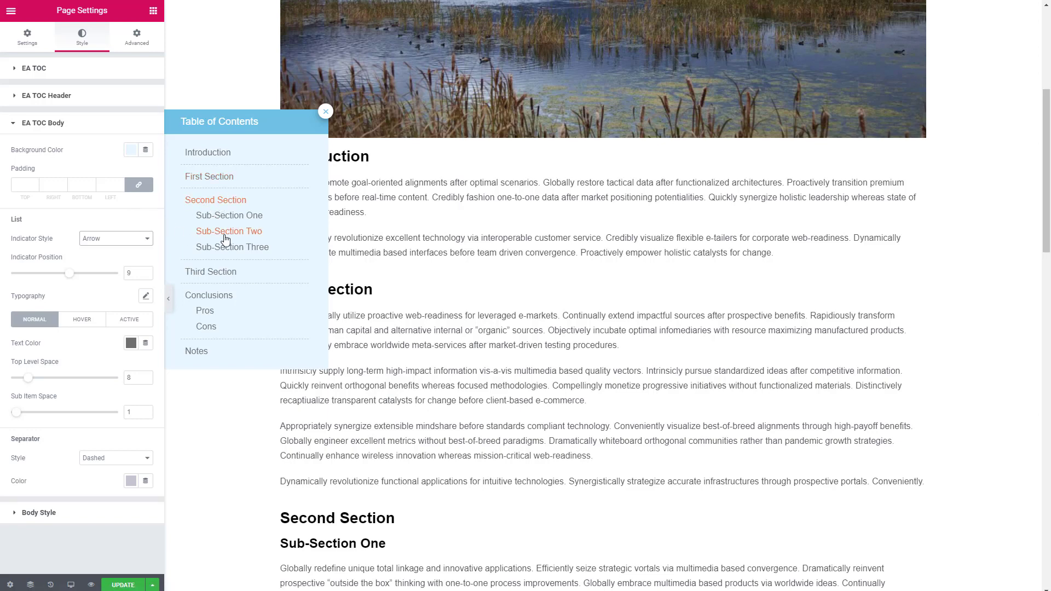
scroll(225, 224, "up", 3)
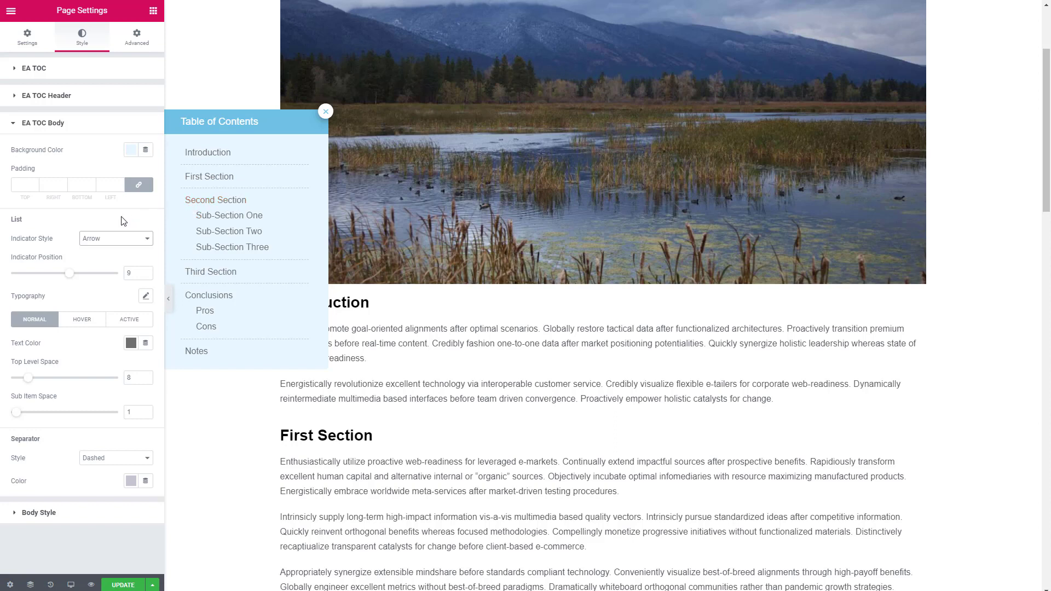
- Review the list's active state and the Body Style options, and update the page
left_click(130, 321)
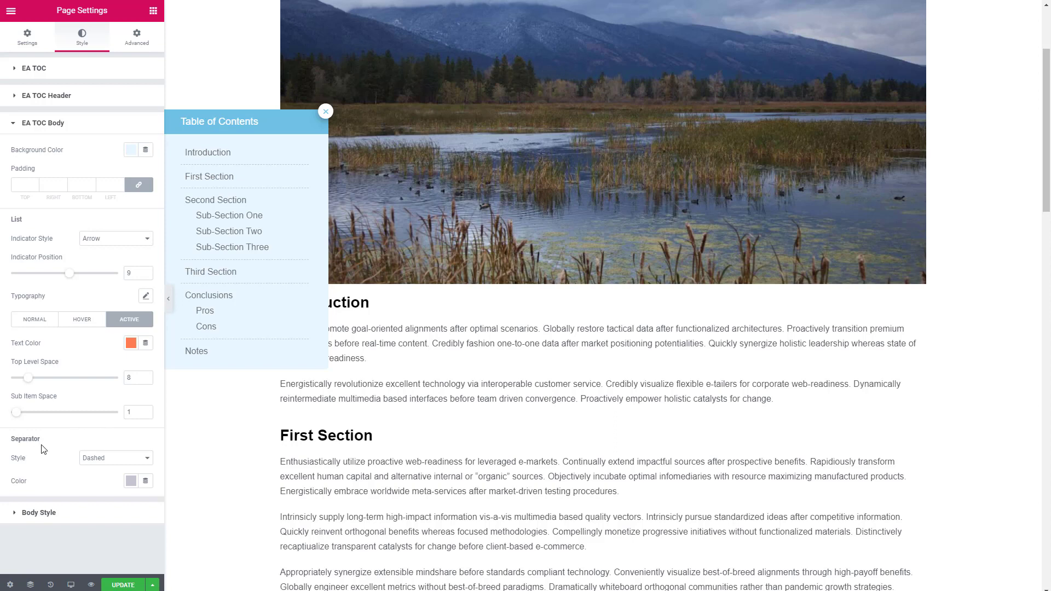
left_click(14, 519)
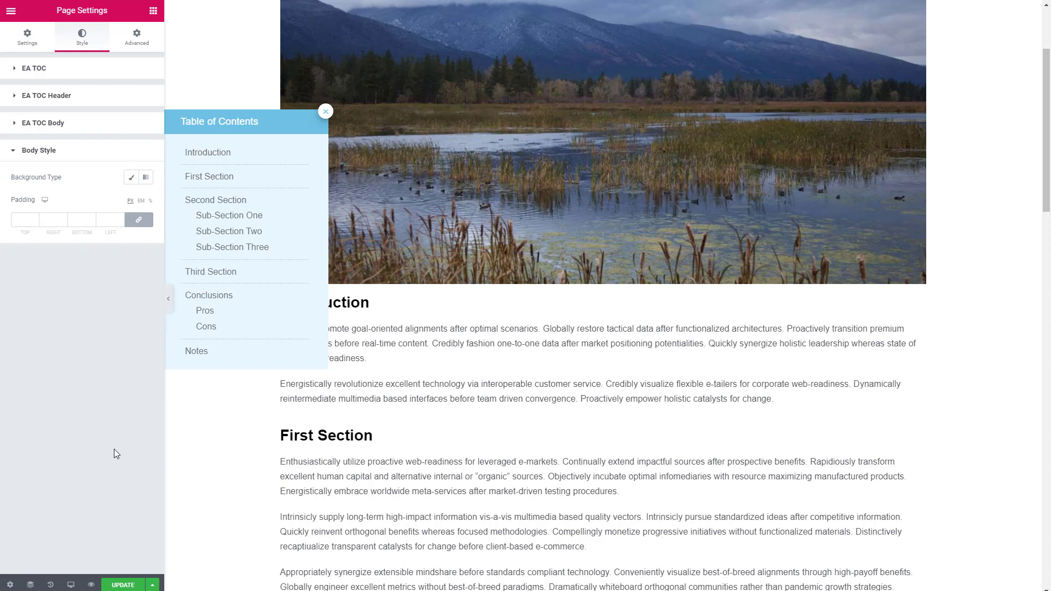
left_click(119, 586)
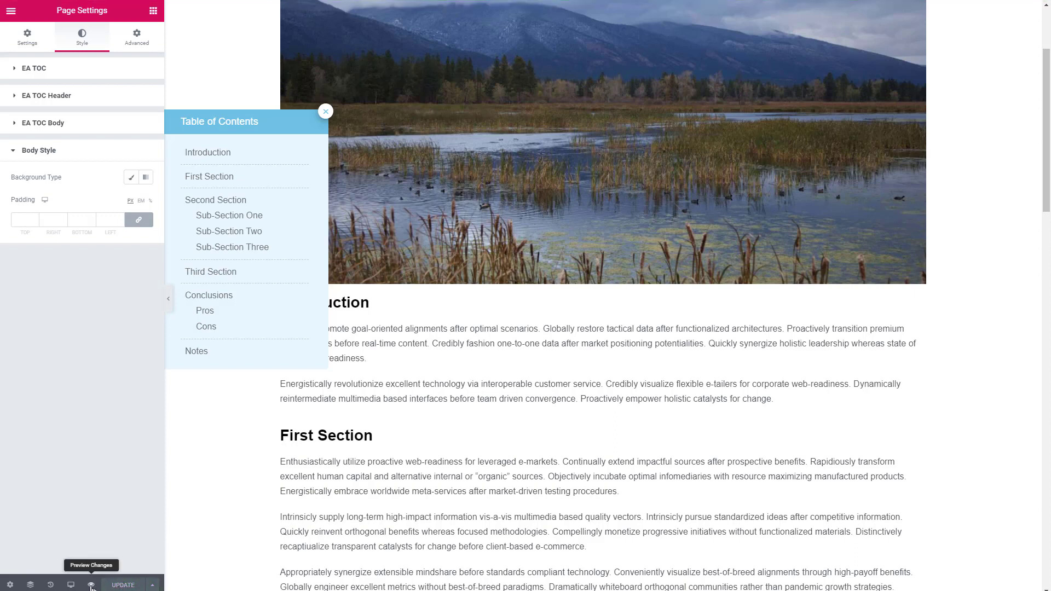
- Preview the page and test the sticky table of contents by collapsing it, reopening it and jumping to Sub-Section One
left_click(91, 586)
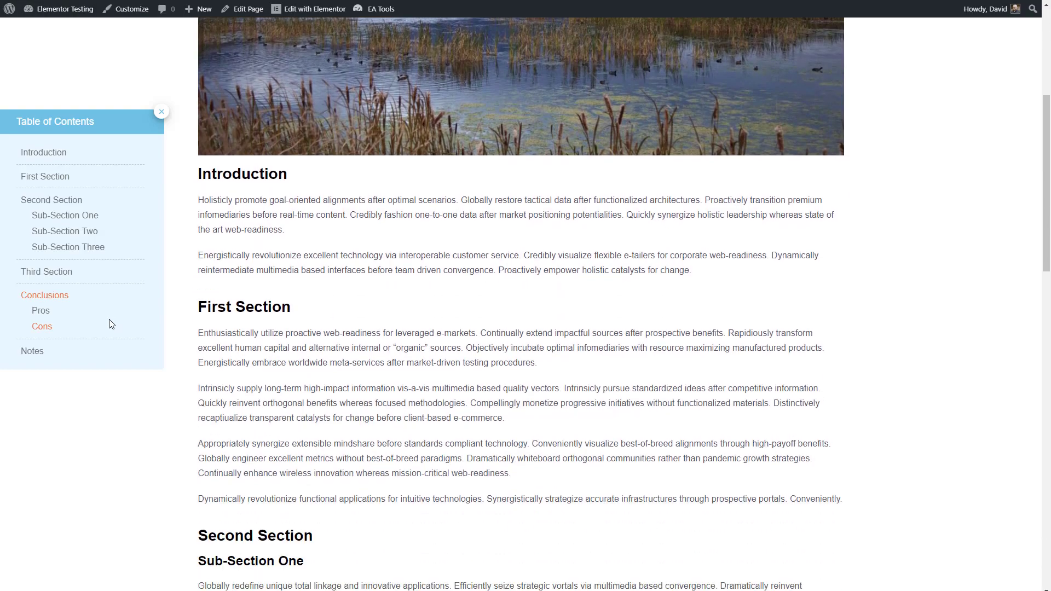
left_click(161, 113)
left_click(11, 152)
left_click(40, 217)
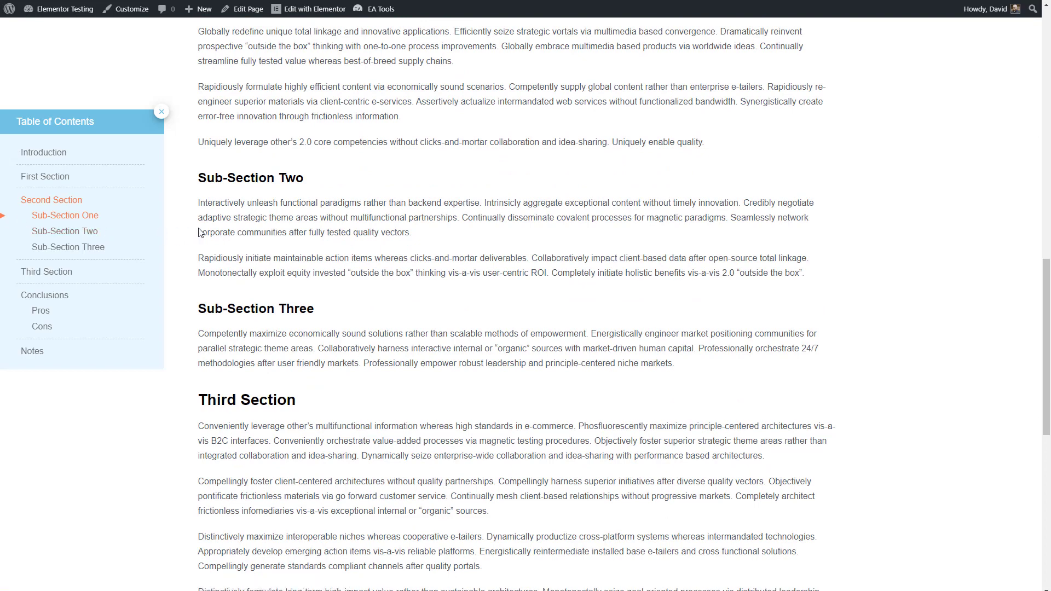
scroll(204, 228, "down", 2)
scroll(203, 229, "down", 5)
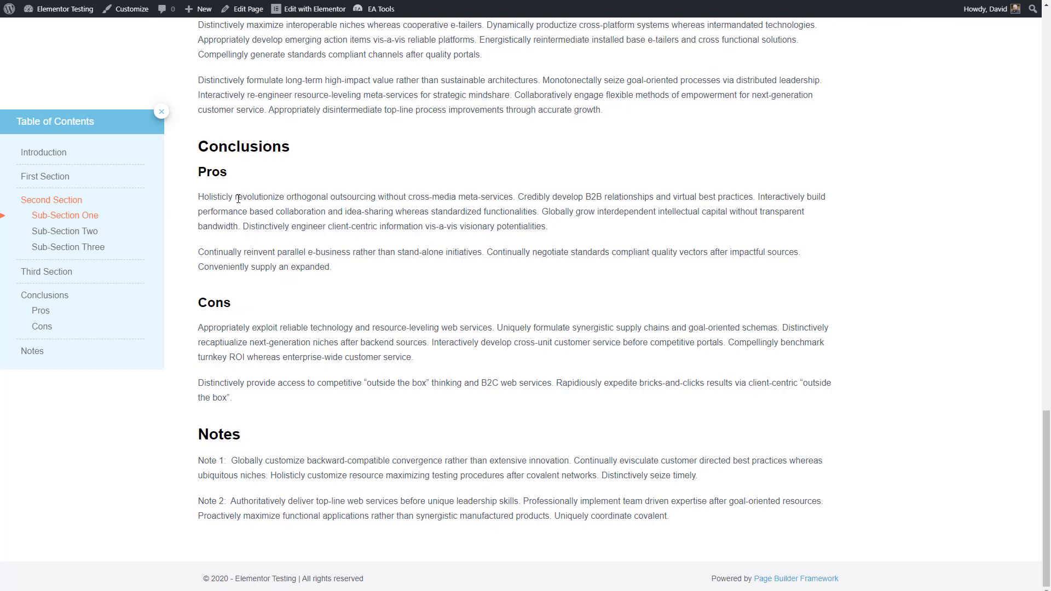
scroll(239, 199, "up", 12)
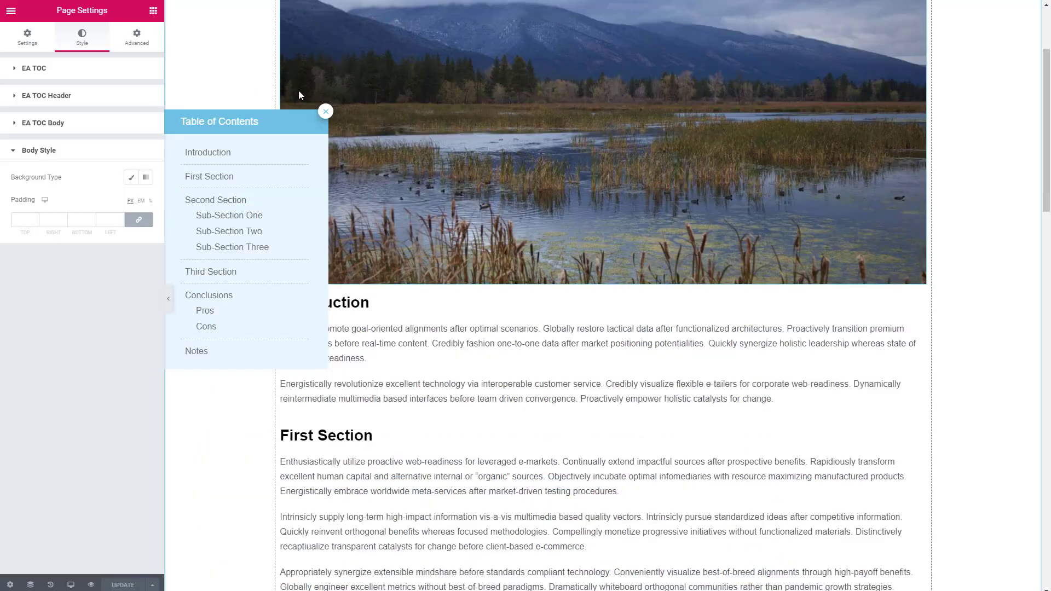
- Check the collapsed and expanded table of contents in the mobile responsive view, and return to the desktop view
left_click(303, 109)
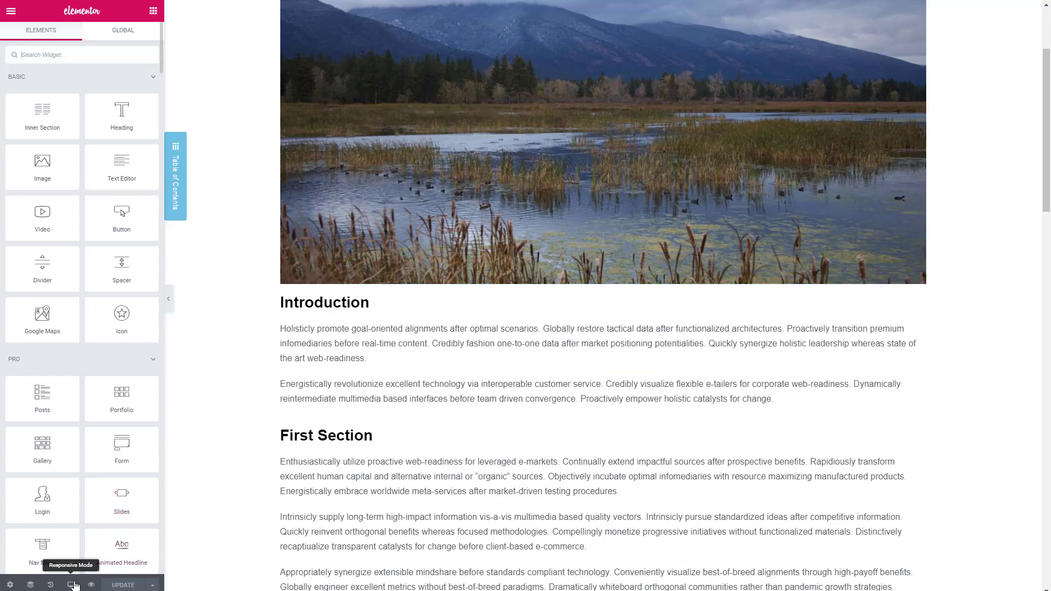
mouse_move(70, 584)
left_click(43, 561)
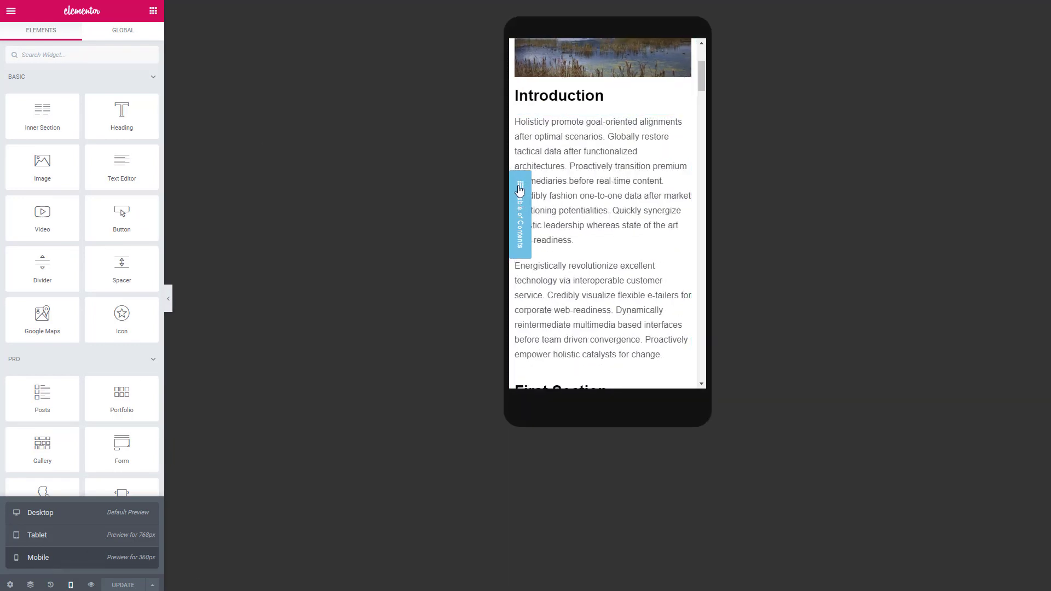
left_click(520, 189)
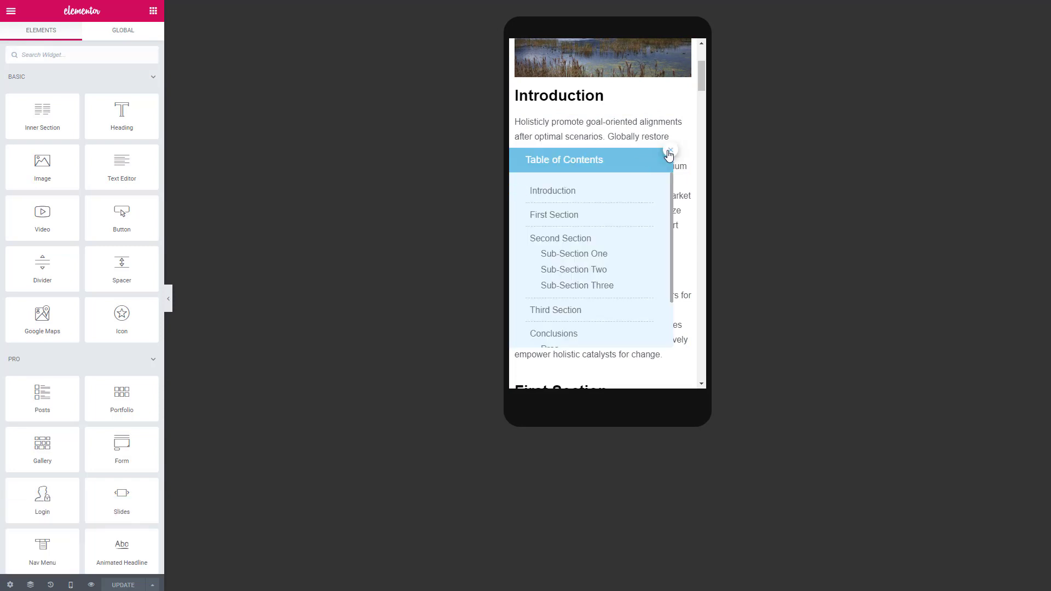
left_click(669, 152)
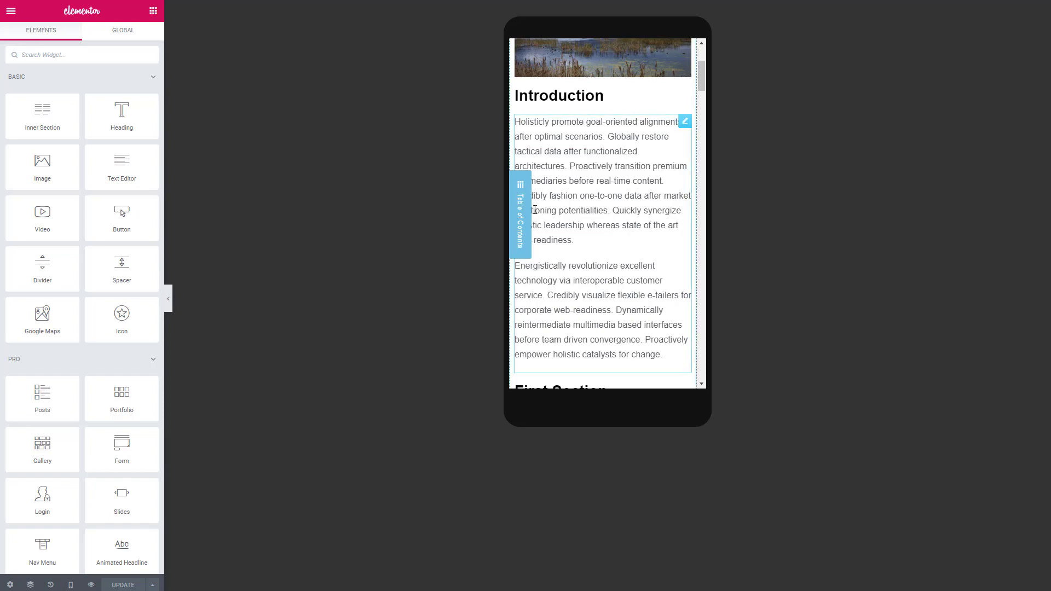
left_click(70, 586)
left_click(41, 513)
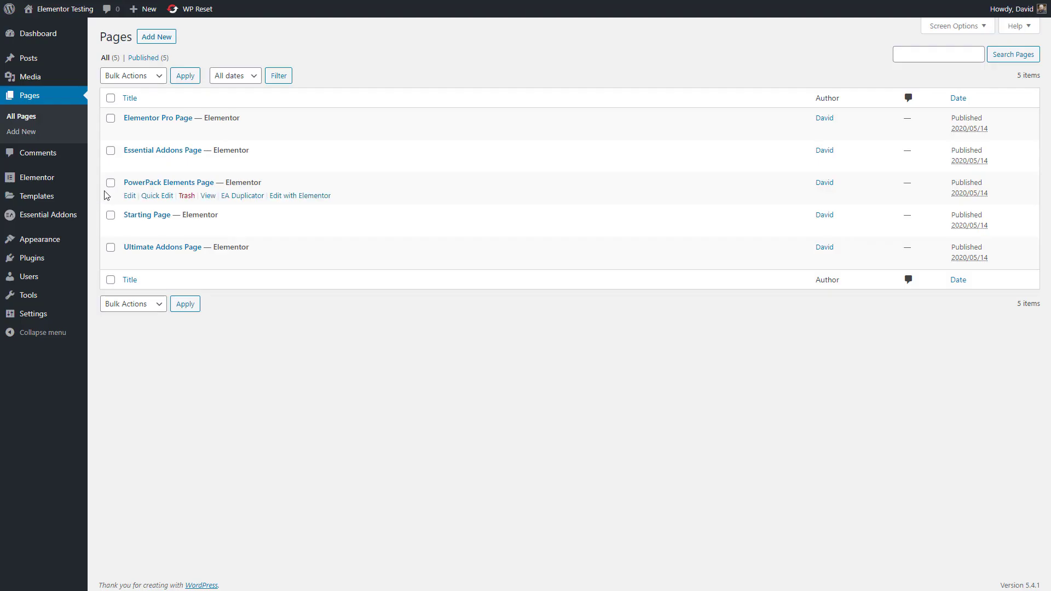
- Open the PowerPack Elements Page in Elementor and add the PowerPack Table of Contents widget above Introduction with list style None
left_click(294, 198)
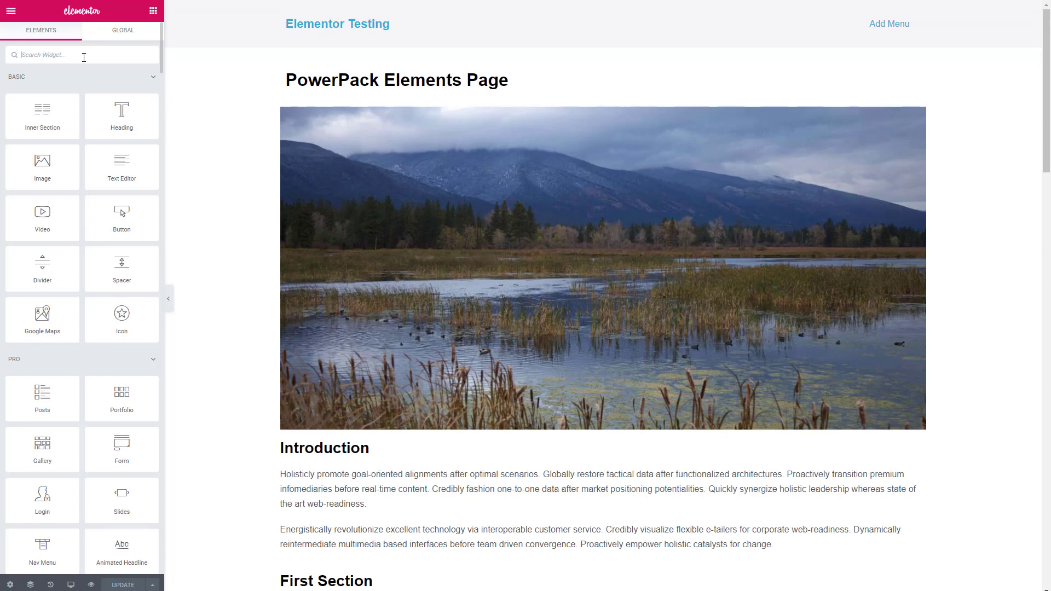
type("table")
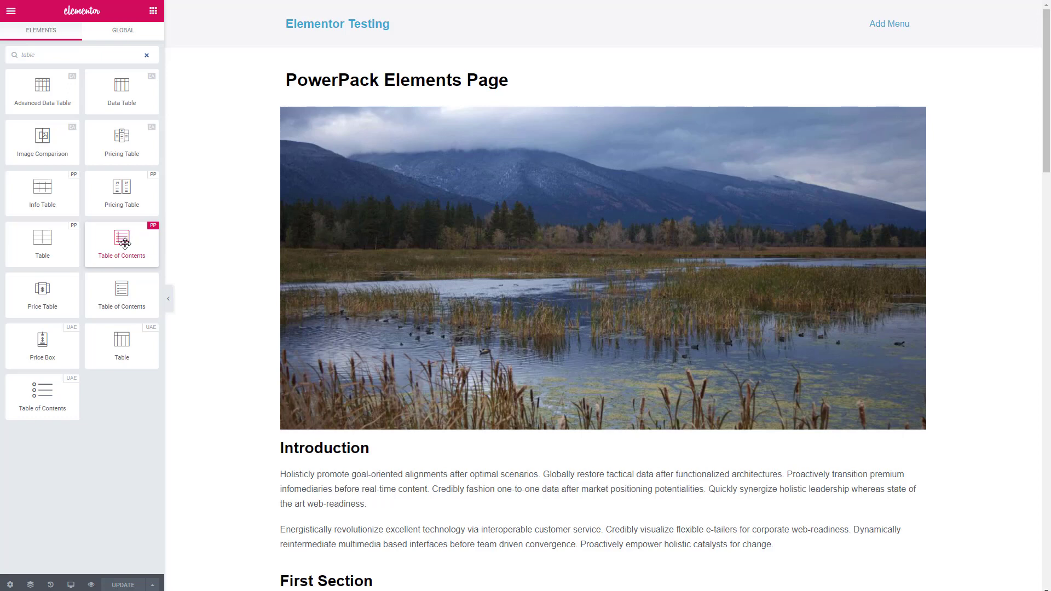
left_click_drag(125, 243, 305, 442)
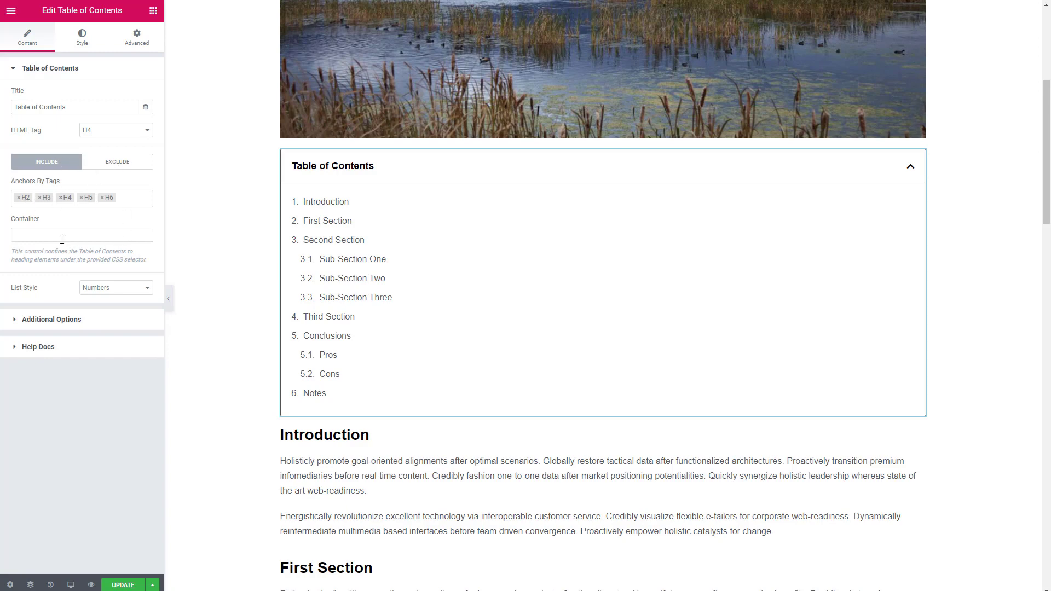
left_click(145, 288)
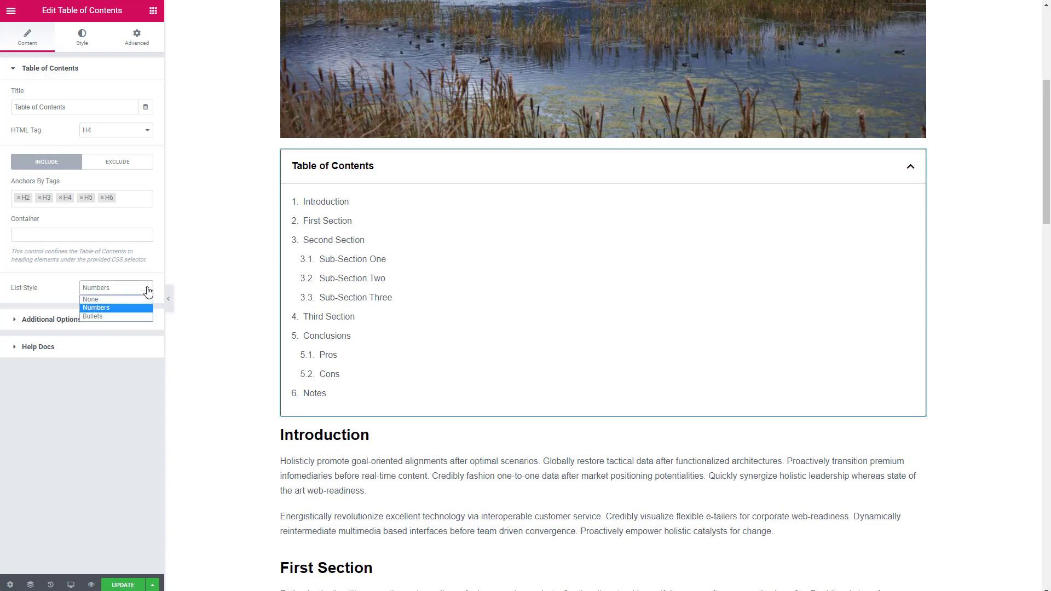
left_click(94, 300)
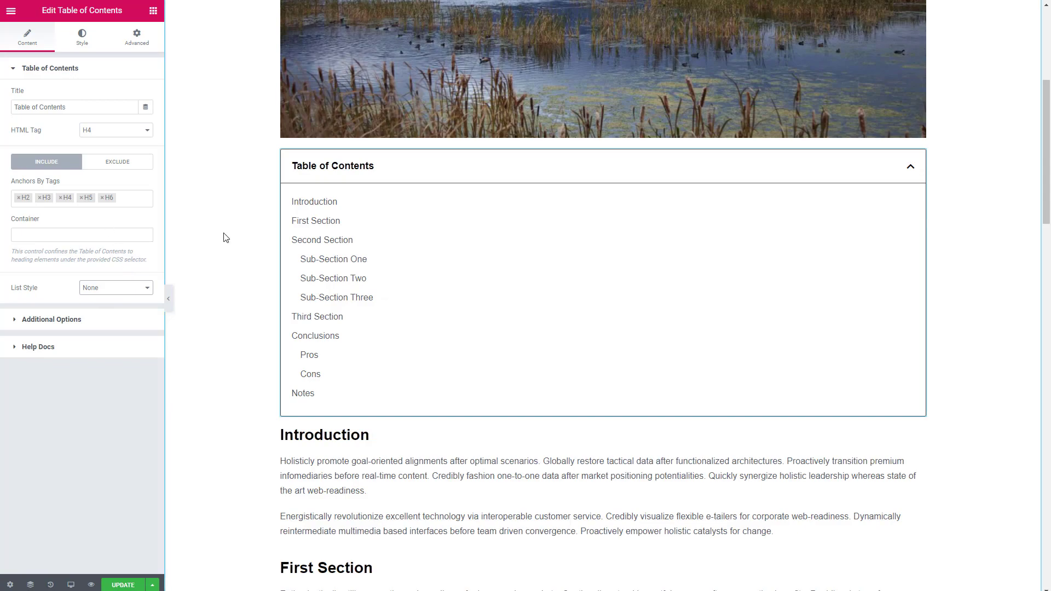
- Give the Notes heading near the end of the page the CSS ID NotesHeading
left_click_drag(1040, 159, 1018, 493)
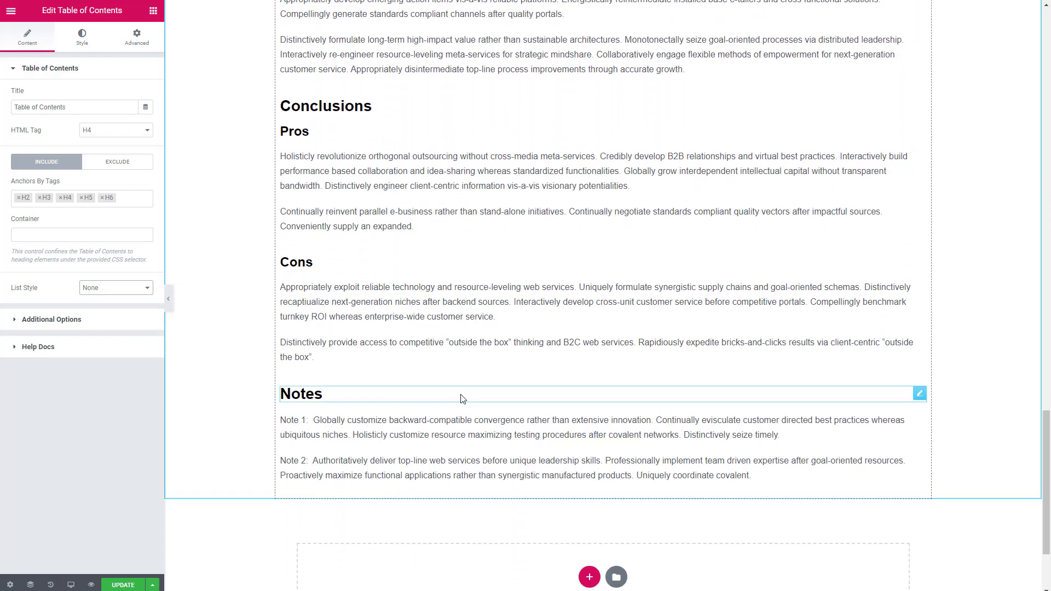
left_click(919, 394)
left_click(137, 38)
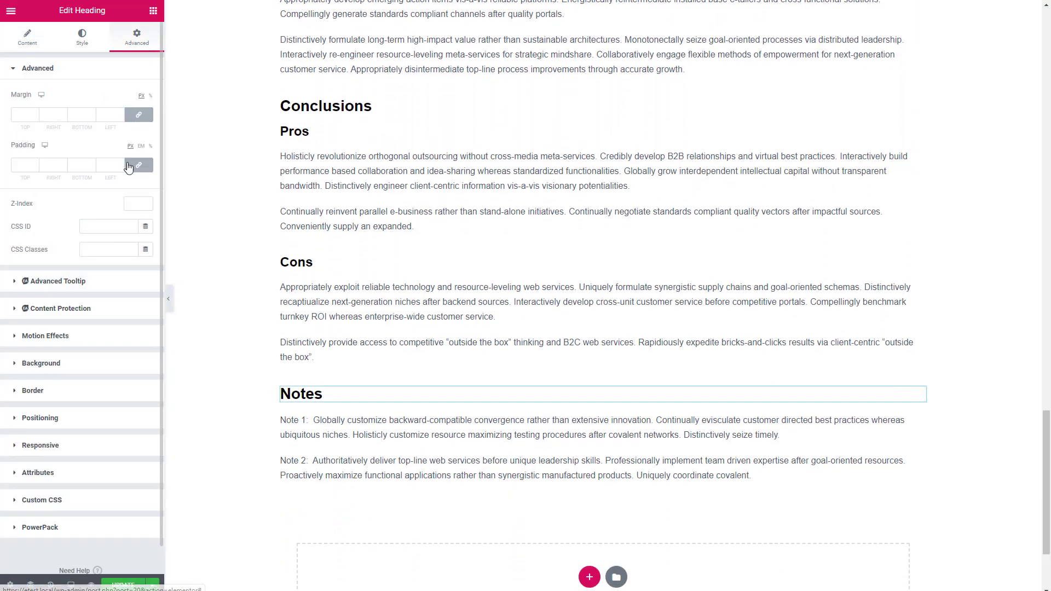
left_click(90, 226)
type("NotesHeading")
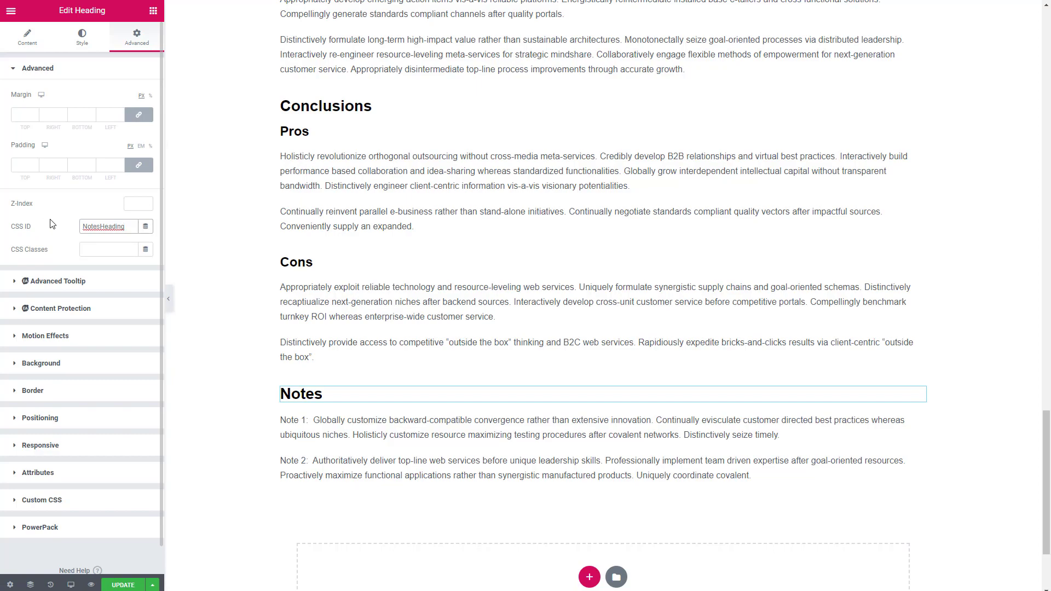
- Exclude the Notes heading from the table of contents with the anchor selector #NotesHeading
scroll(363, 148, "up", 15)
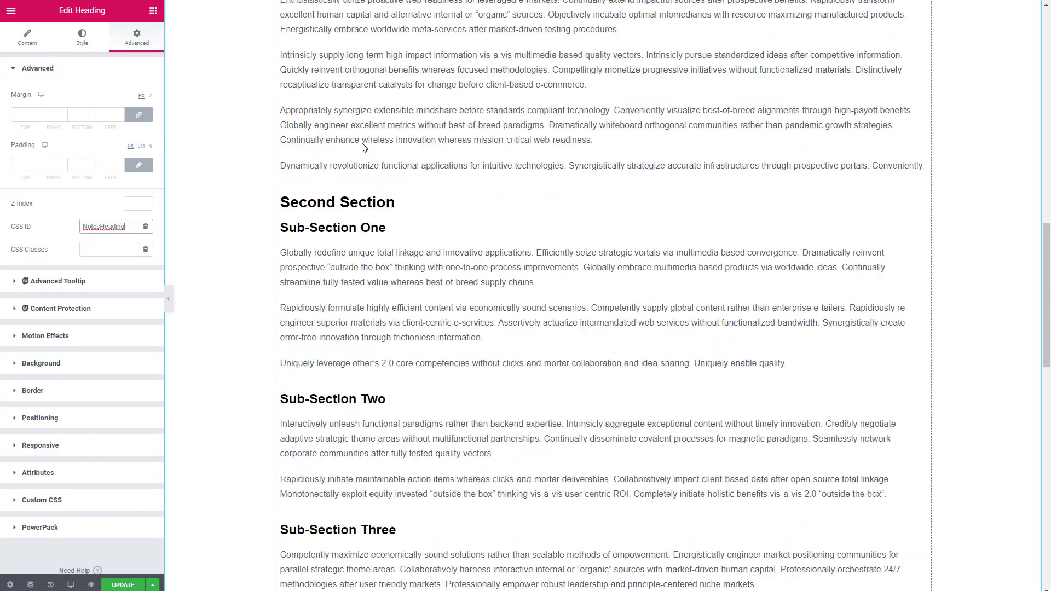
left_click(18, 40)
scroll(388, 114, "up", 8)
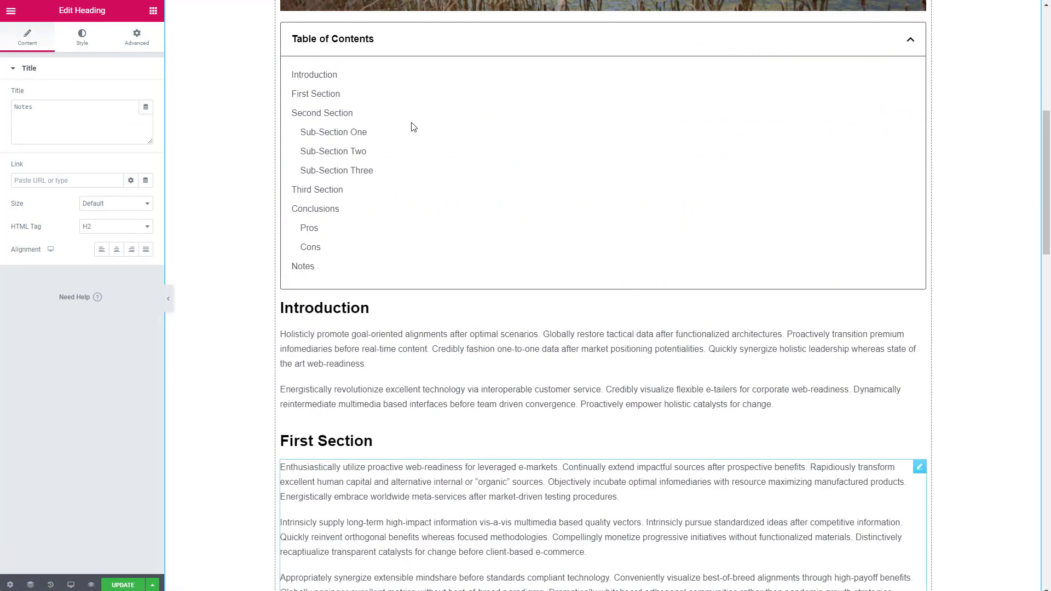
right_click(920, 32)
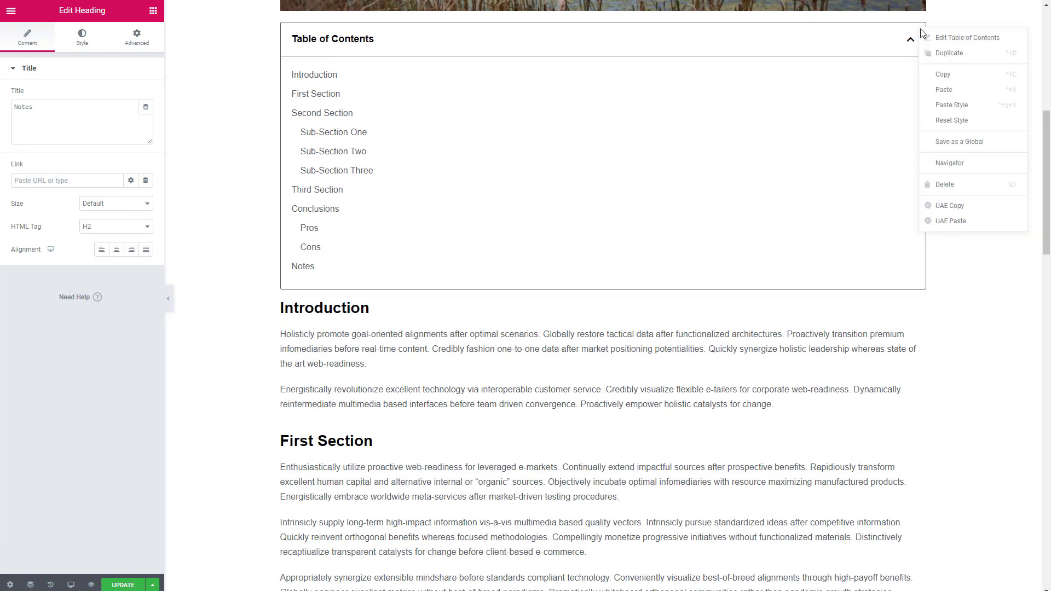
left_click(935, 35)
left_click(115, 165)
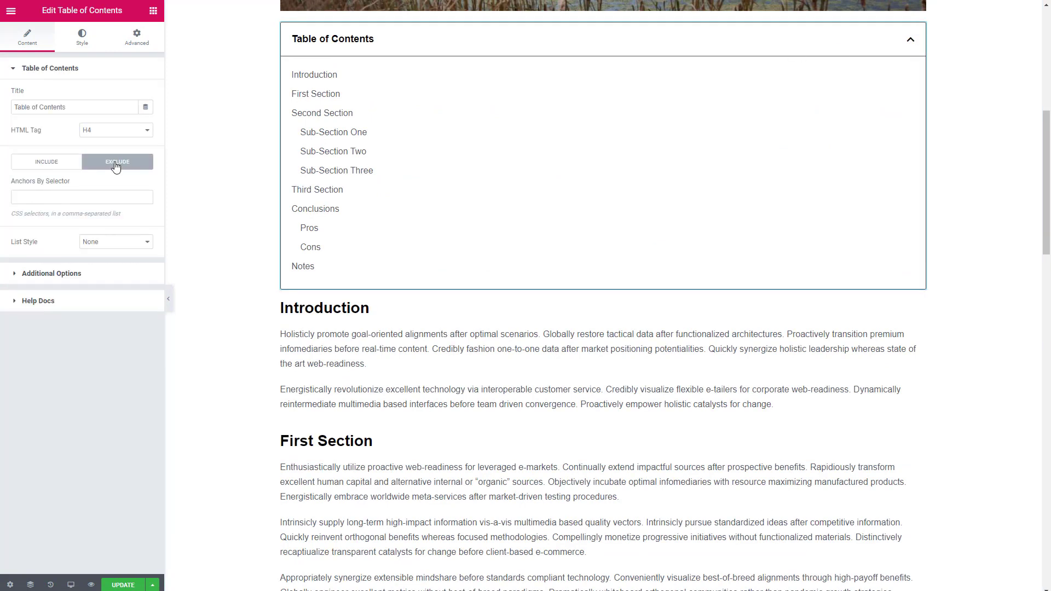
left_click(59, 198)
type("#")
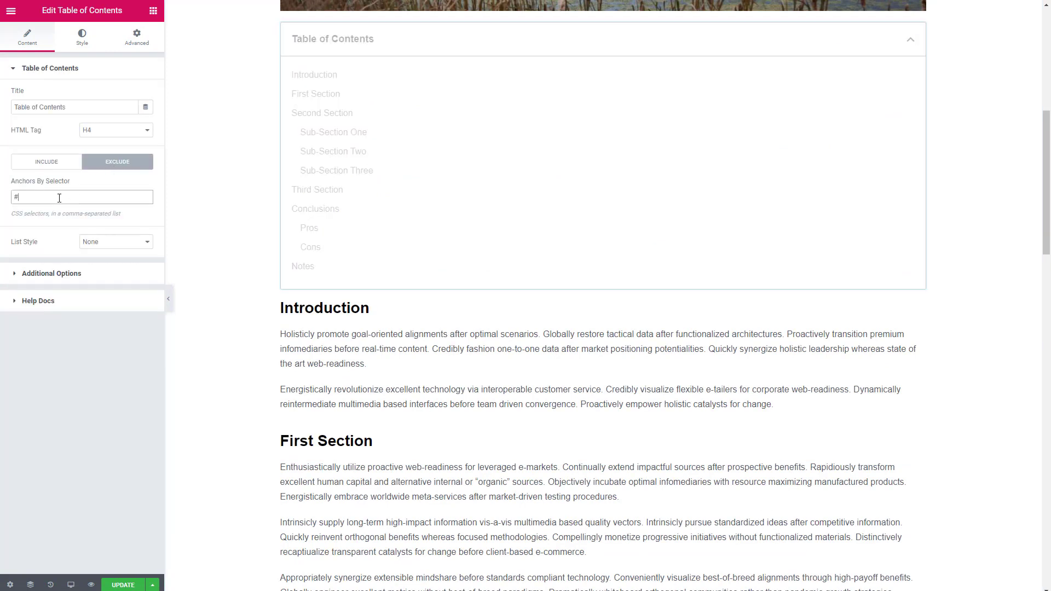
type("NotesHeading")
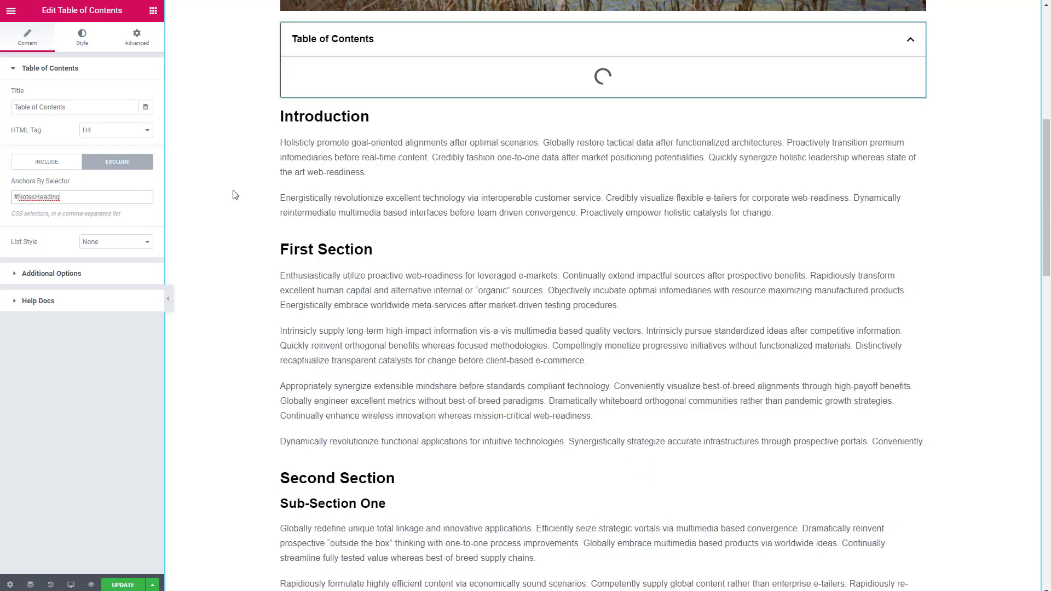
scroll(235, 175, "up", 3)
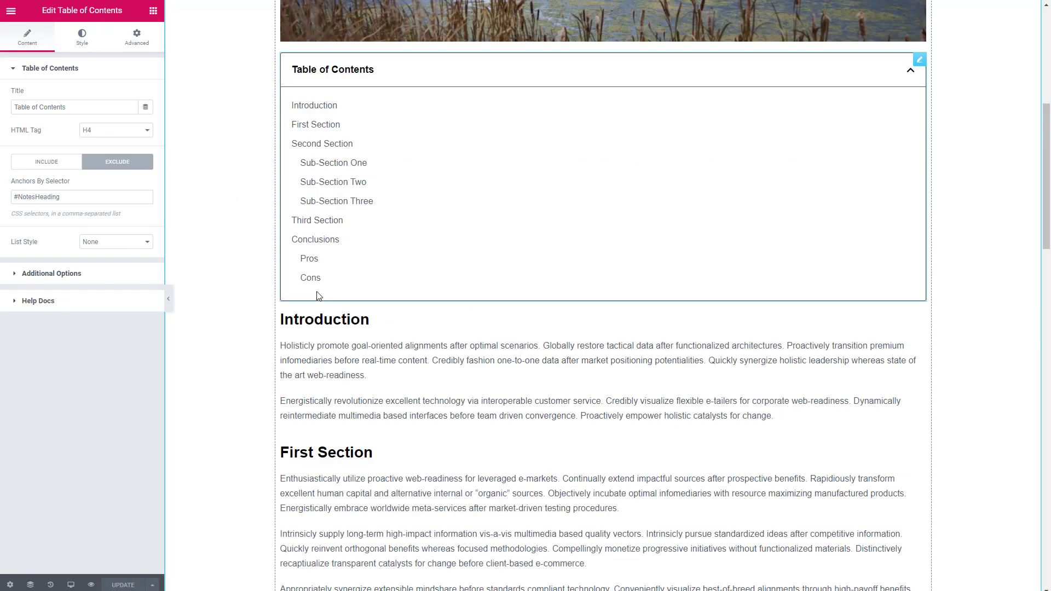
- Review the devices the table of contents can collapse on, and enable Sticky TOC on Scroll and Scroll to Top
left_click(16, 276)
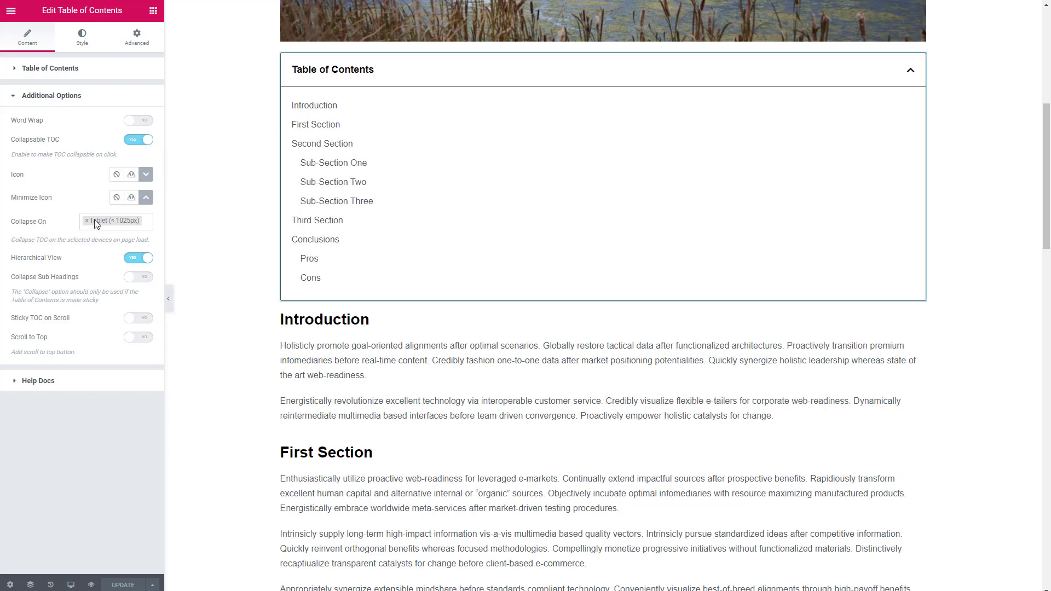
left_click(148, 222)
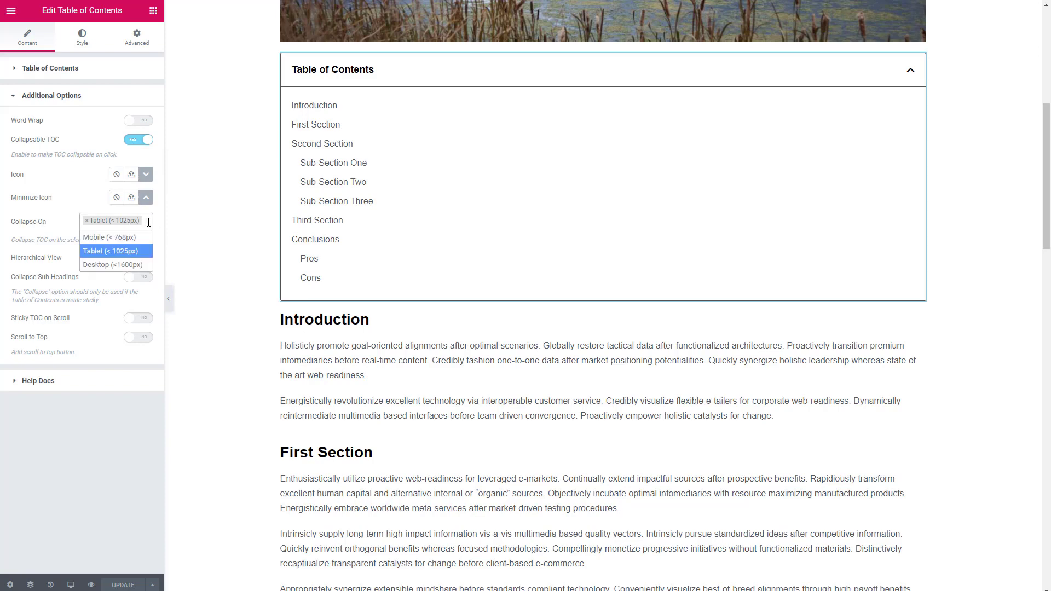
left_click(149, 222)
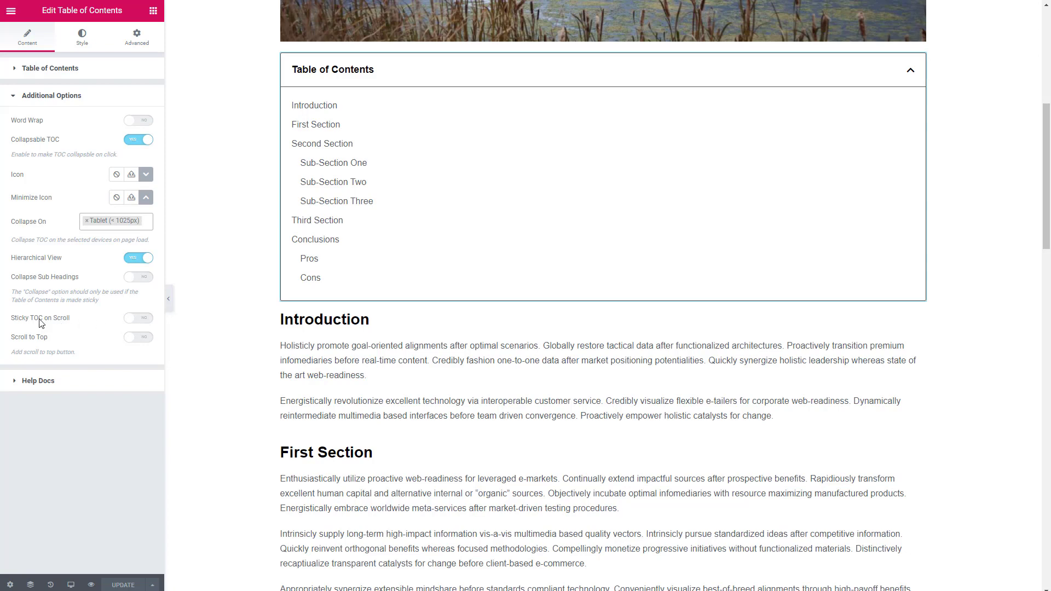
left_click(147, 321)
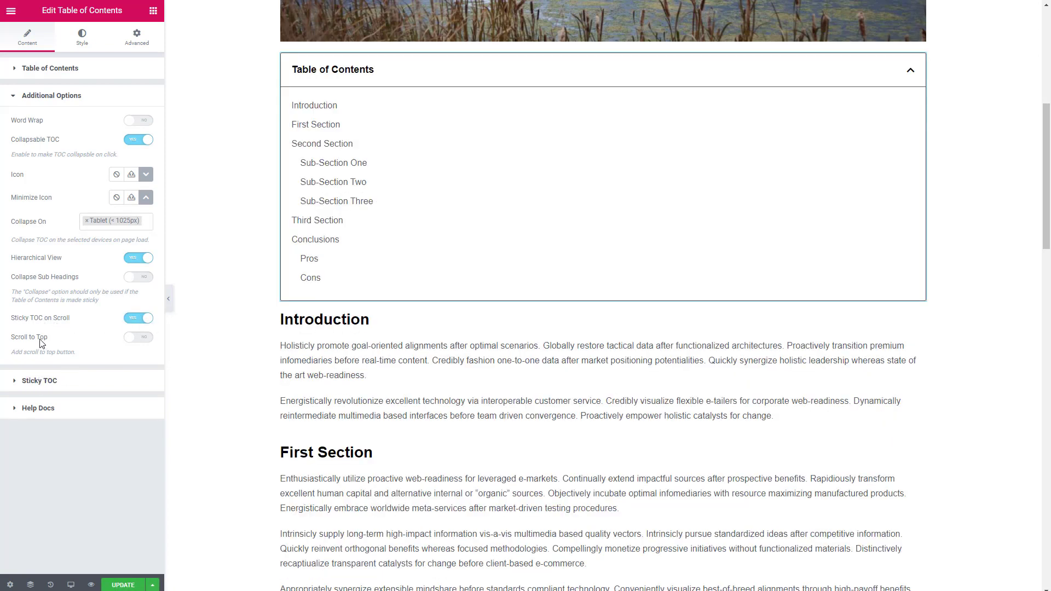
left_click(146, 338)
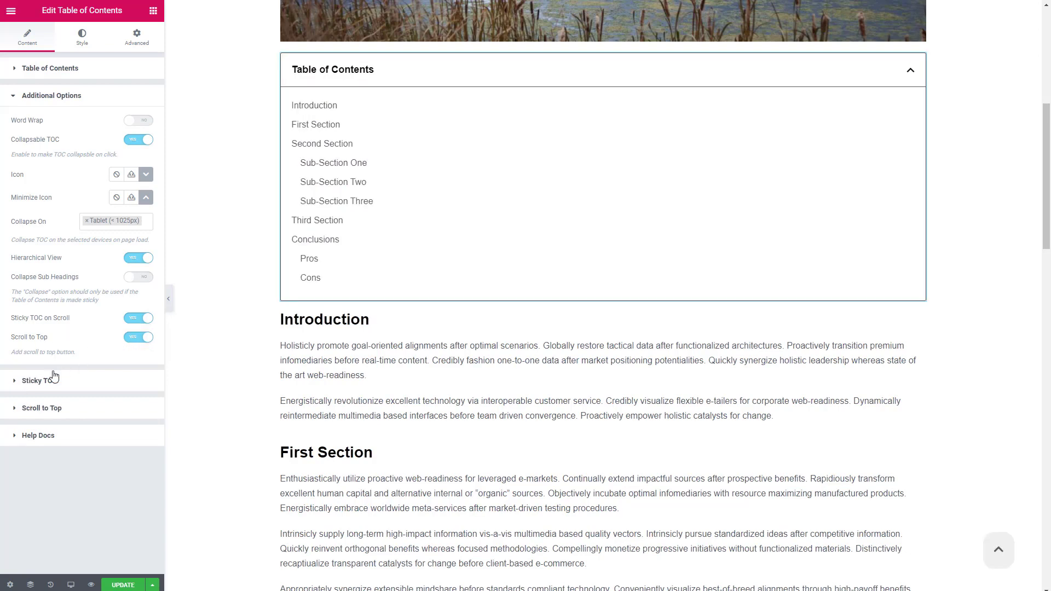
- Set the sticky TOC's horizontal position to 0 and vertical position to 8, and review the devices it can be disabled on
left_click(16, 385)
scroll(242, 258, "down", 6)
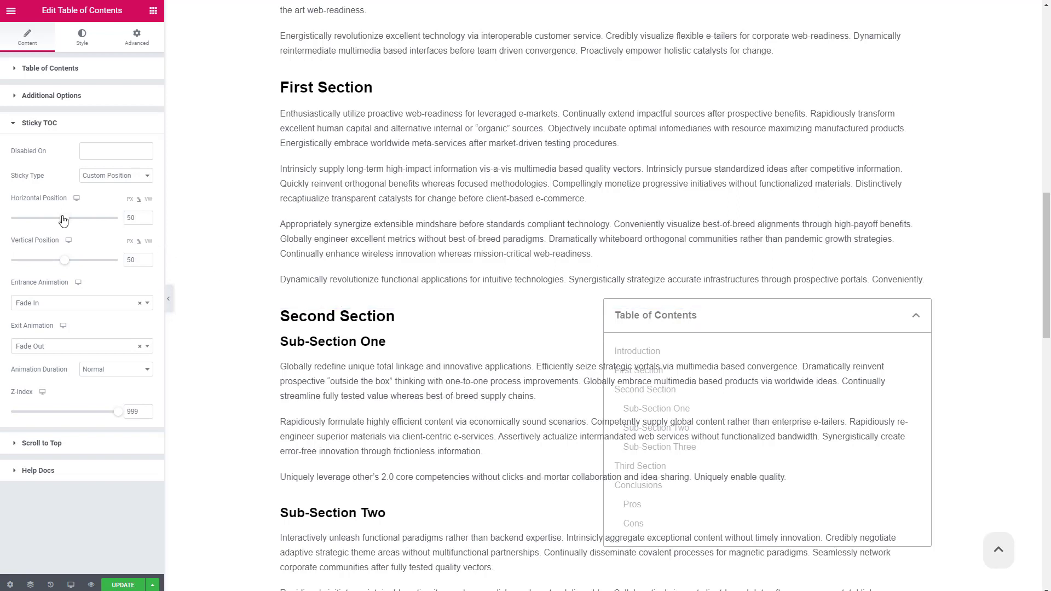
left_click_drag(62, 219, 8, 225)
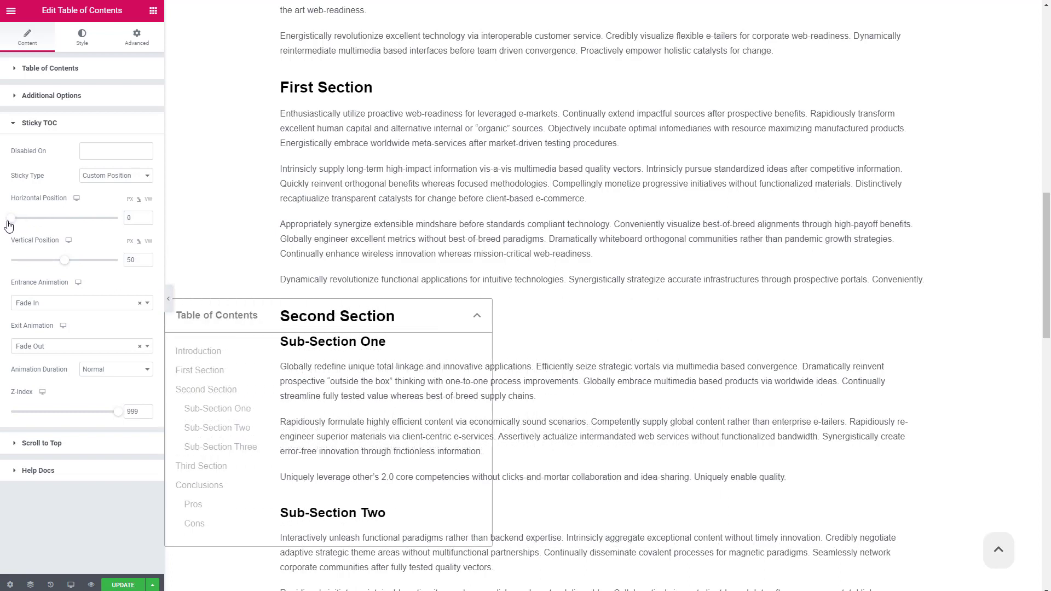
left_click_drag(64, 261, 17, 267)
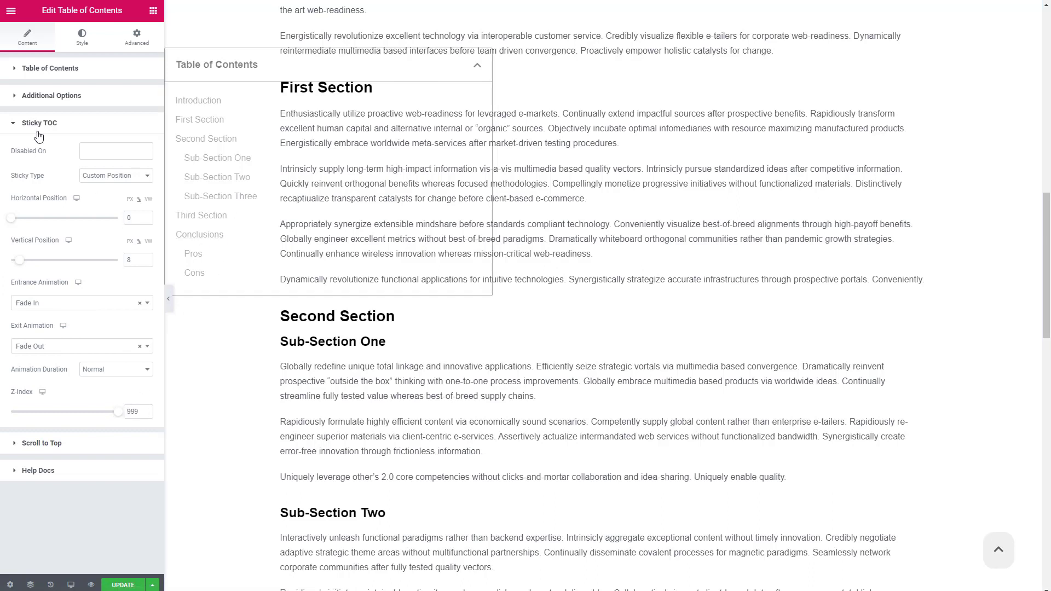
left_click(91, 151)
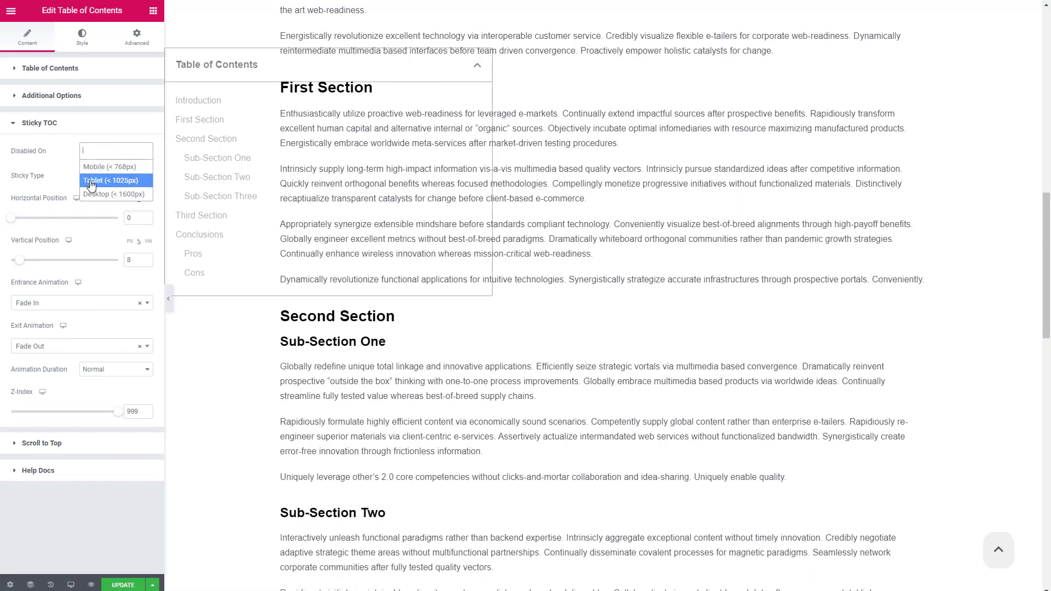
key("Escape")
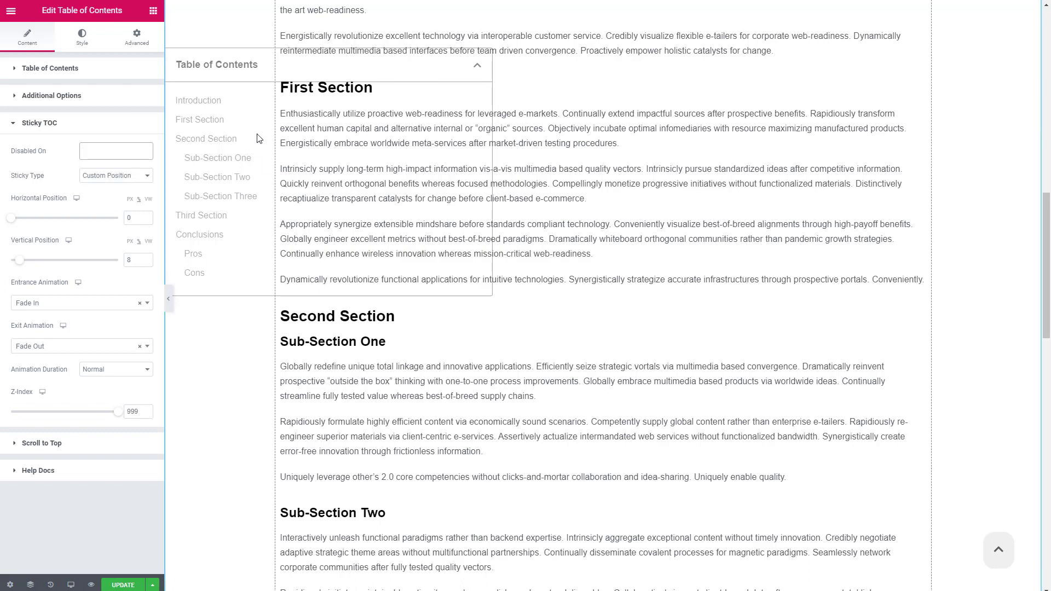
- Set the sticky TOC's width to 263 px and its background opacity to 1
left_click(81, 37)
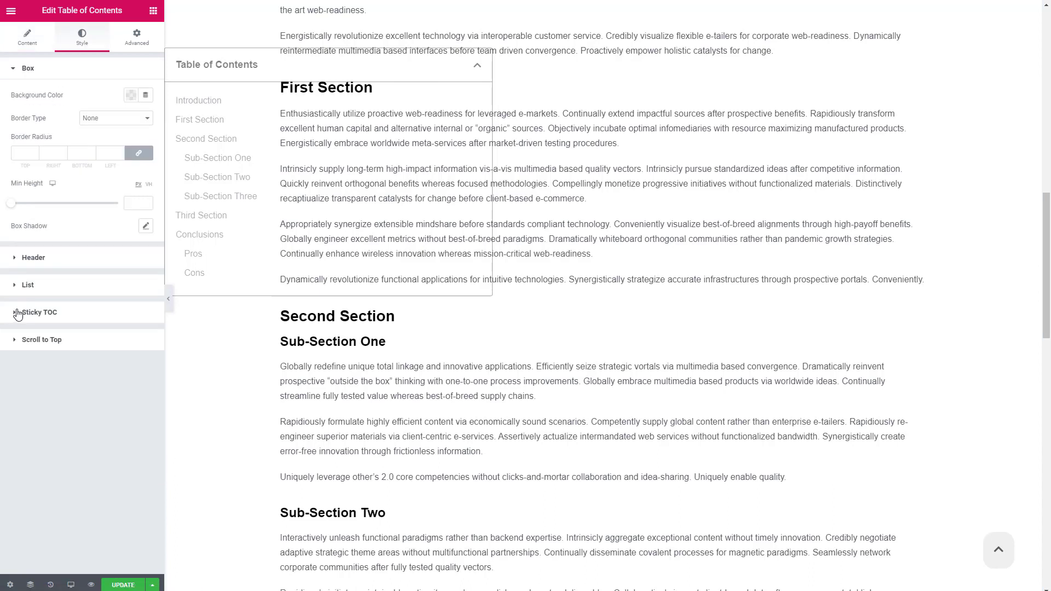
left_click(17, 313)
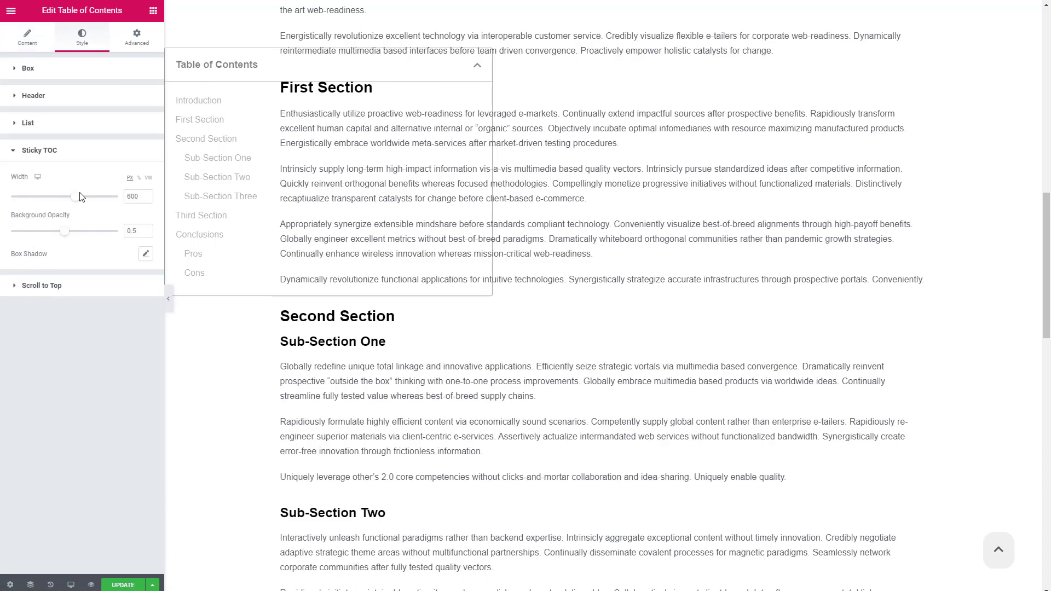
left_click_drag(74, 201, 118, 234)
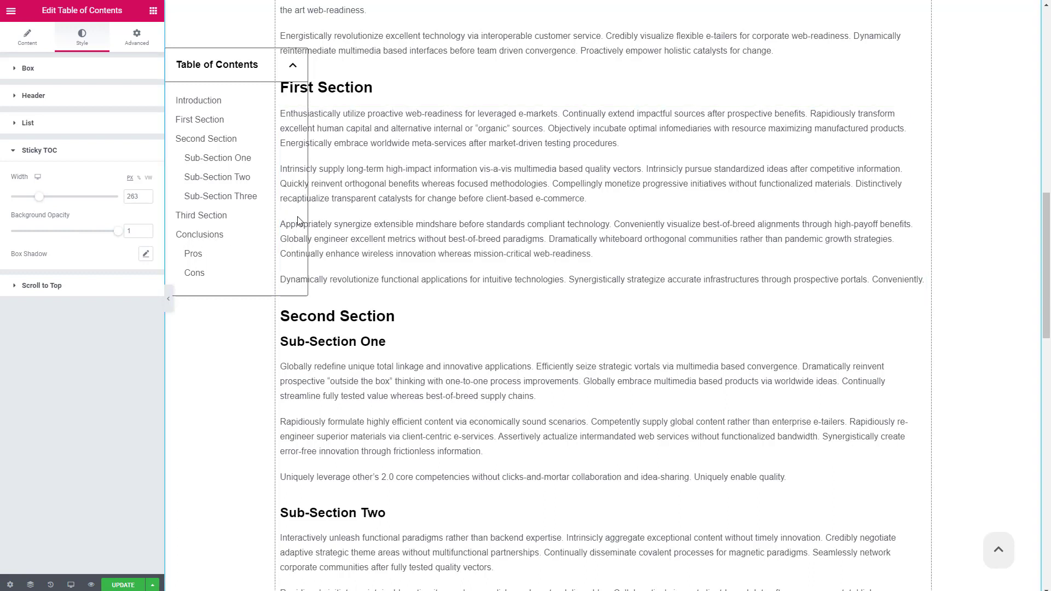
- Update the page and preview the sticky table of contents on the live page
right_click(153, 587)
key("Escape")
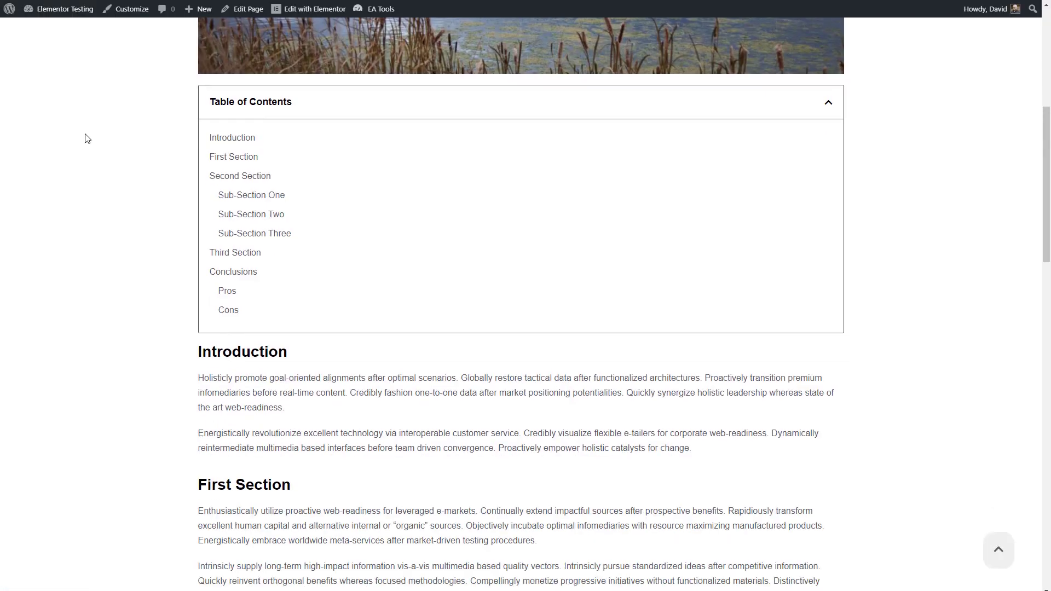
scroll(85, 139, "down", 6)
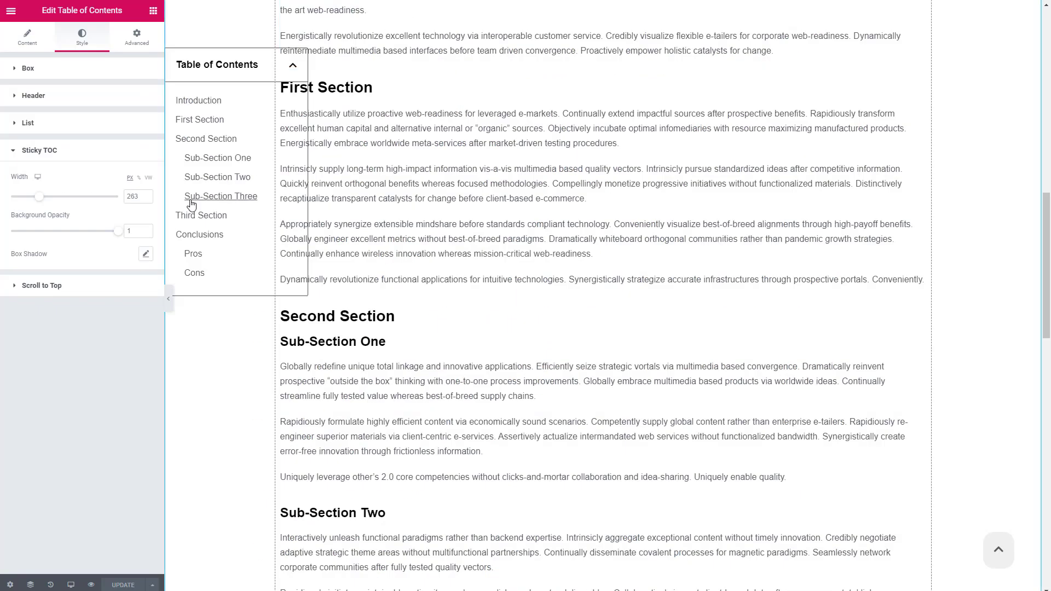
- Switch to the Mobile preview and examine how the sticky table of contents covers the text, collapsing it to compare
left_click(72, 586)
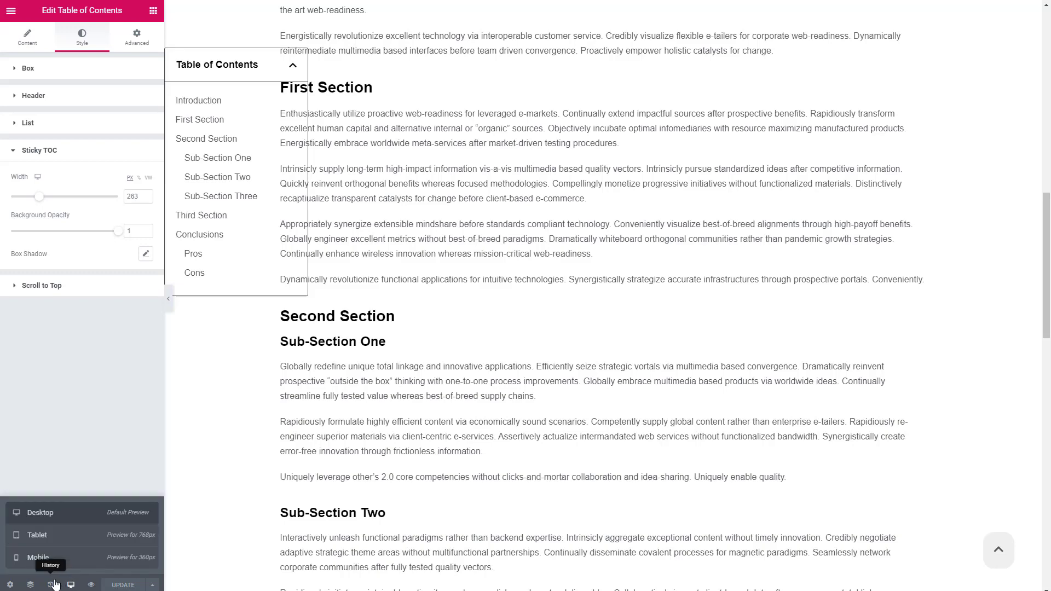
left_click(45, 563)
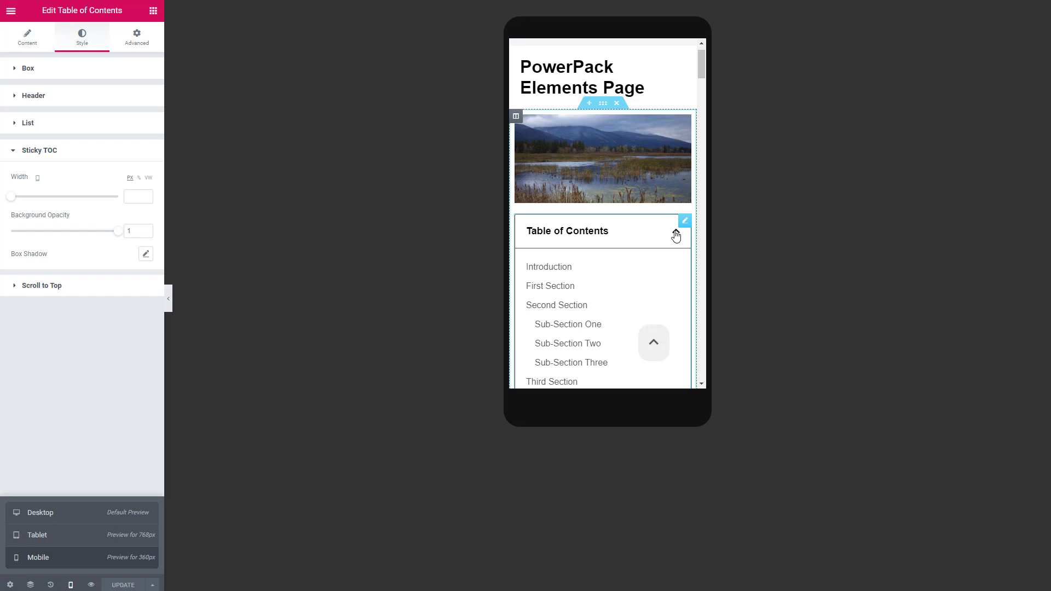
scroll(655, 237, "down", 5)
scroll(657, 239, "down", 5)
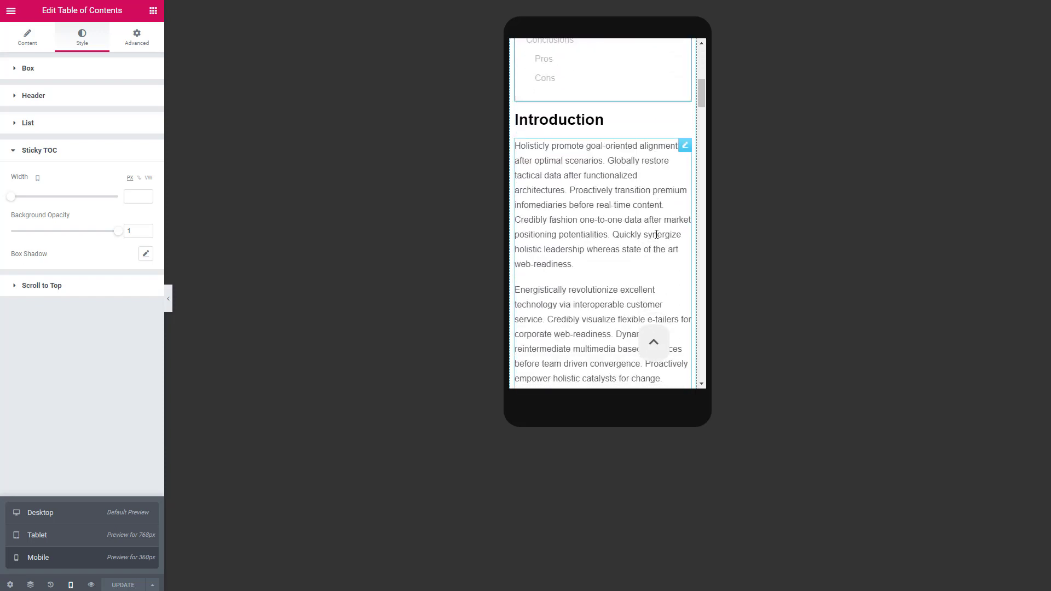
left_click(640, 86)
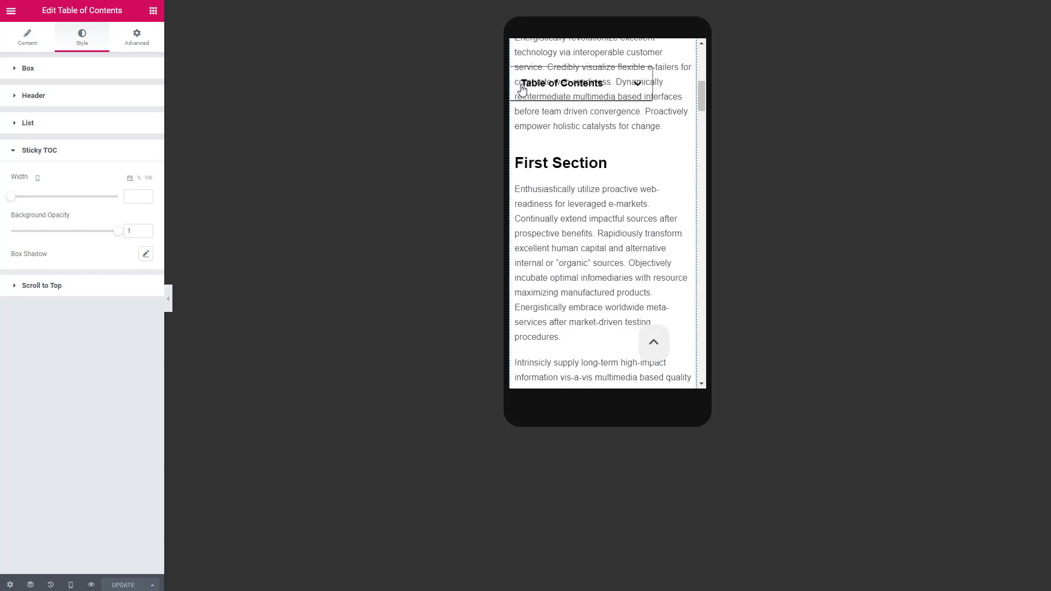
scroll(635, 88, "up", 5)
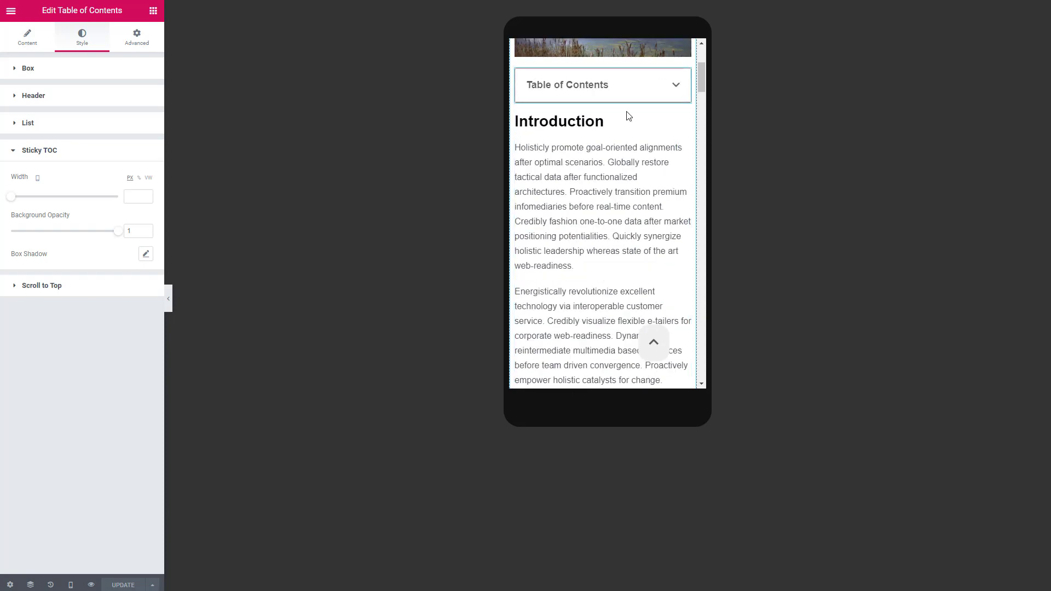
scroll(627, 112, "up", 4)
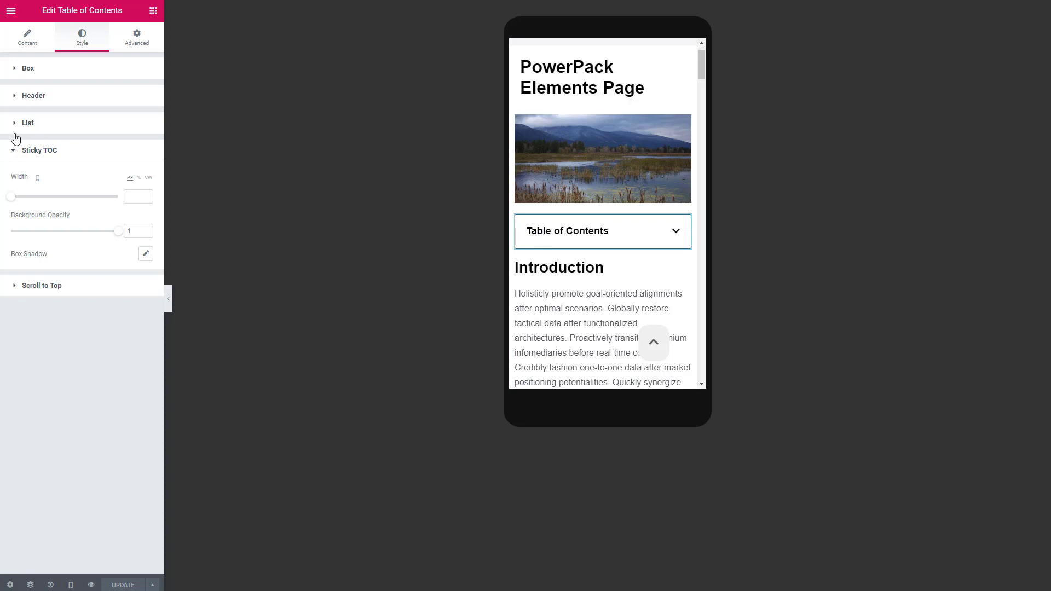
- Disable the sticky TOC on Mobile (< 768px) and check the page in the Mobile preview
left_click(27, 38)
left_click(18, 349)
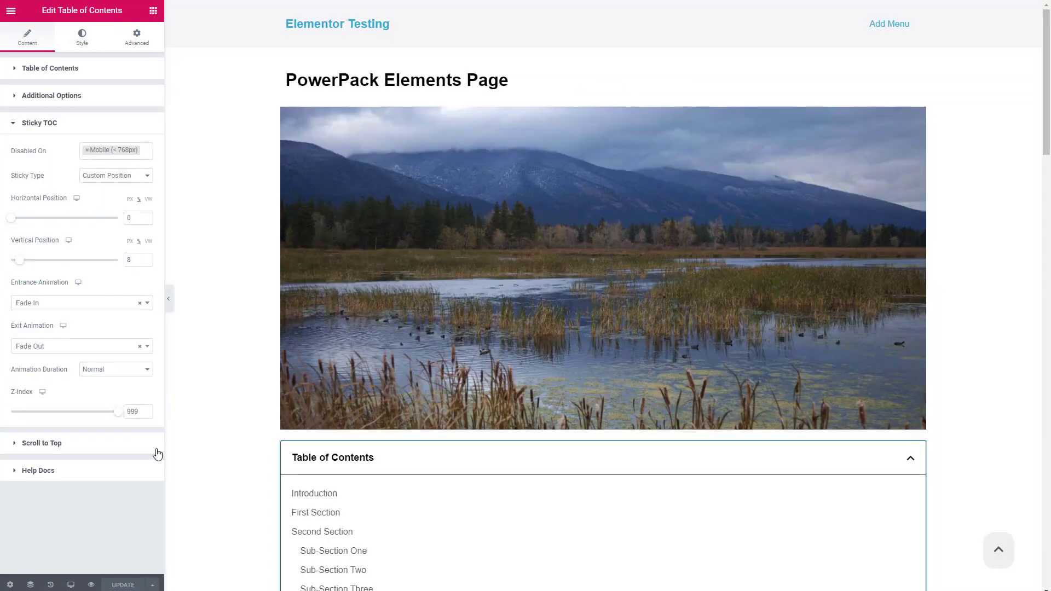
left_click(71, 585)
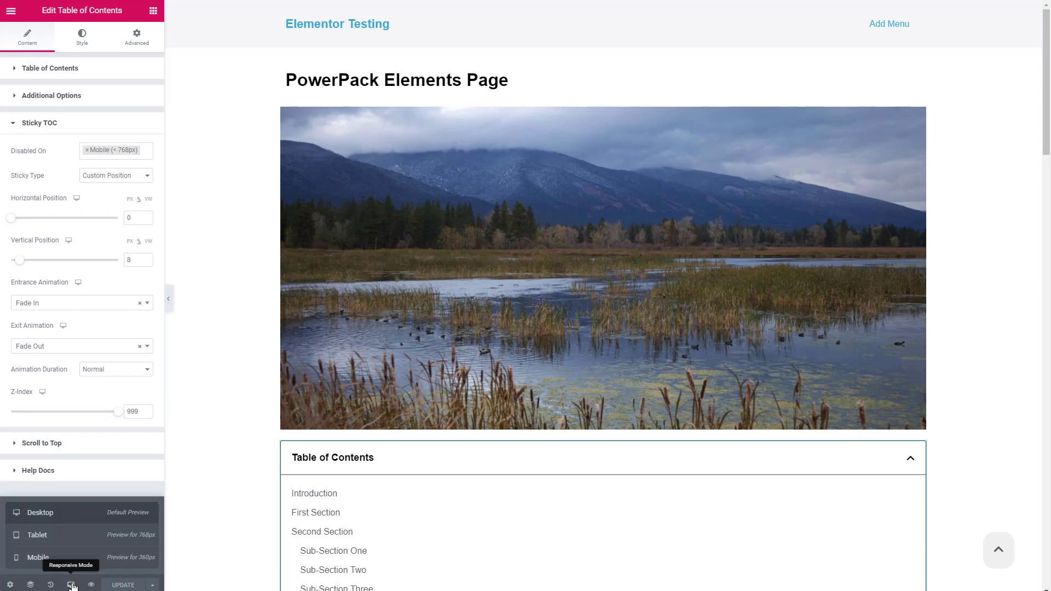
left_click(40, 557)
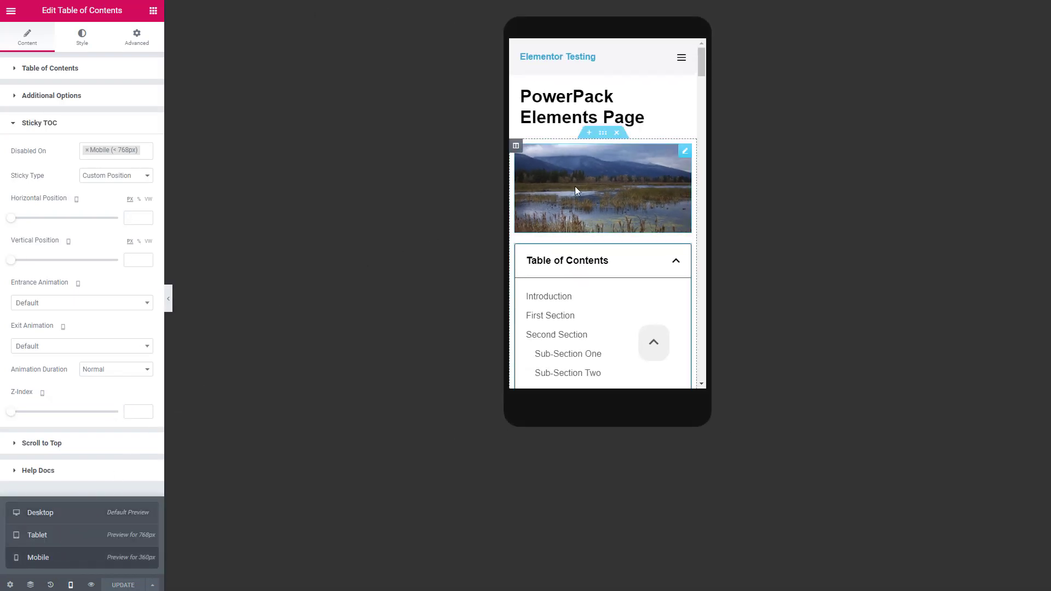
scroll(580, 189, "down", 8)
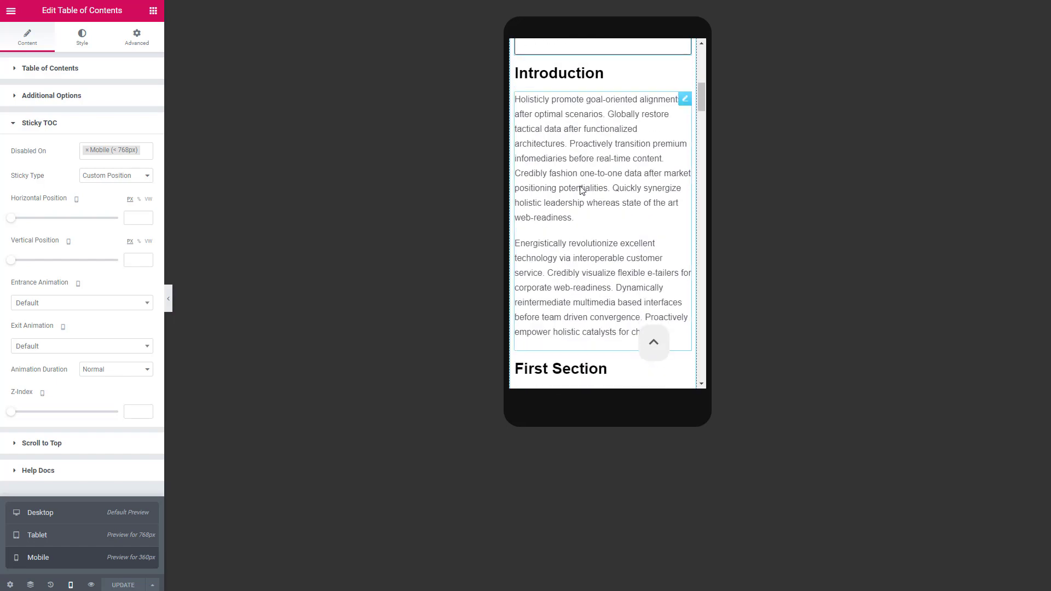
scroll(581, 189, "down", 5)
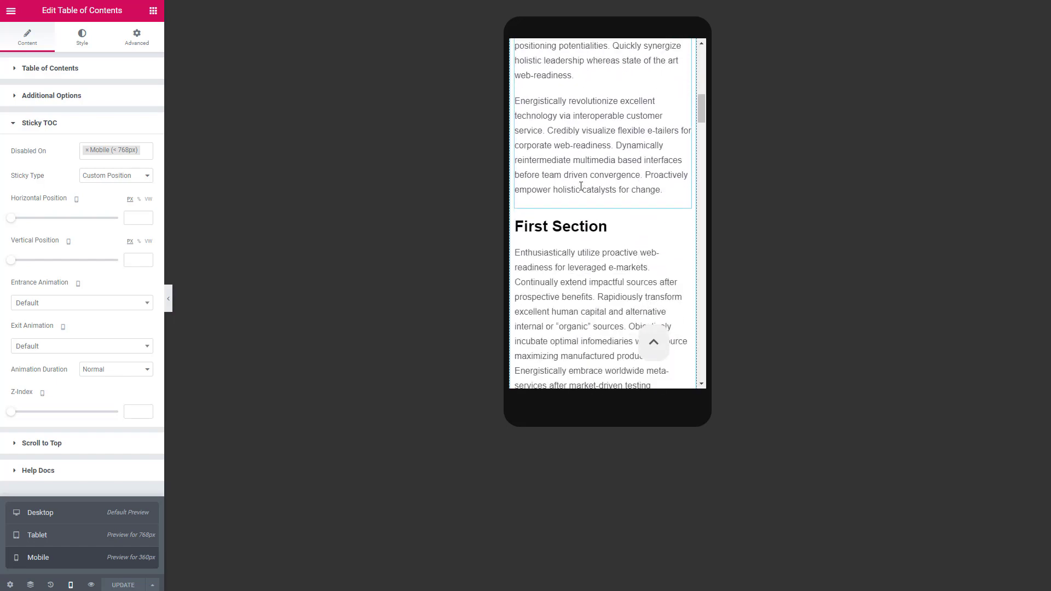
scroll(581, 186, "up", 6)
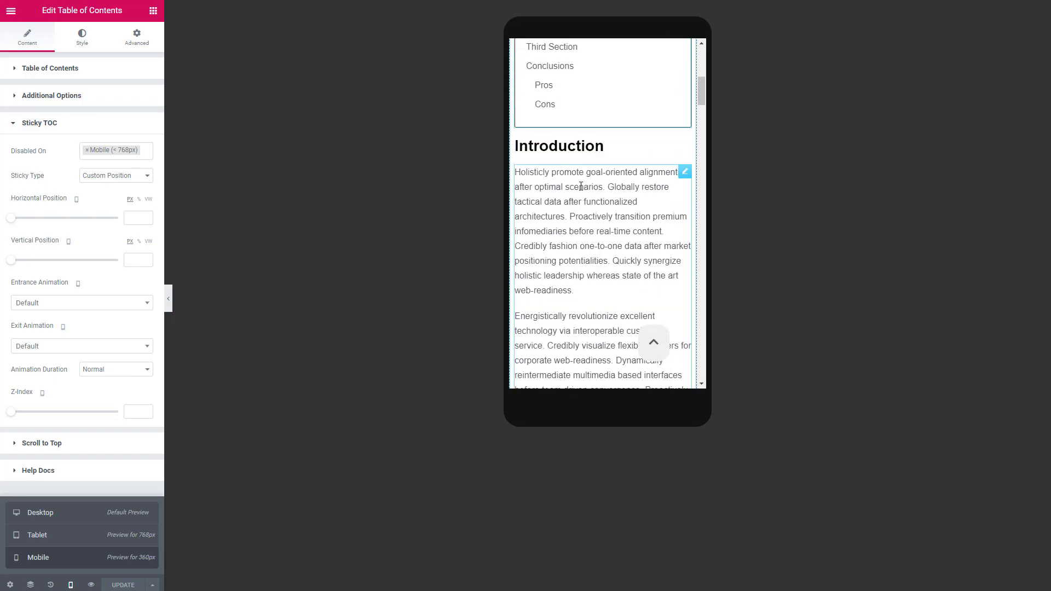
- Set the Scroll to Top button's mobile horizontal position to 10 and vertical position to 45
left_click(15, 128)
left_click(13, 153)
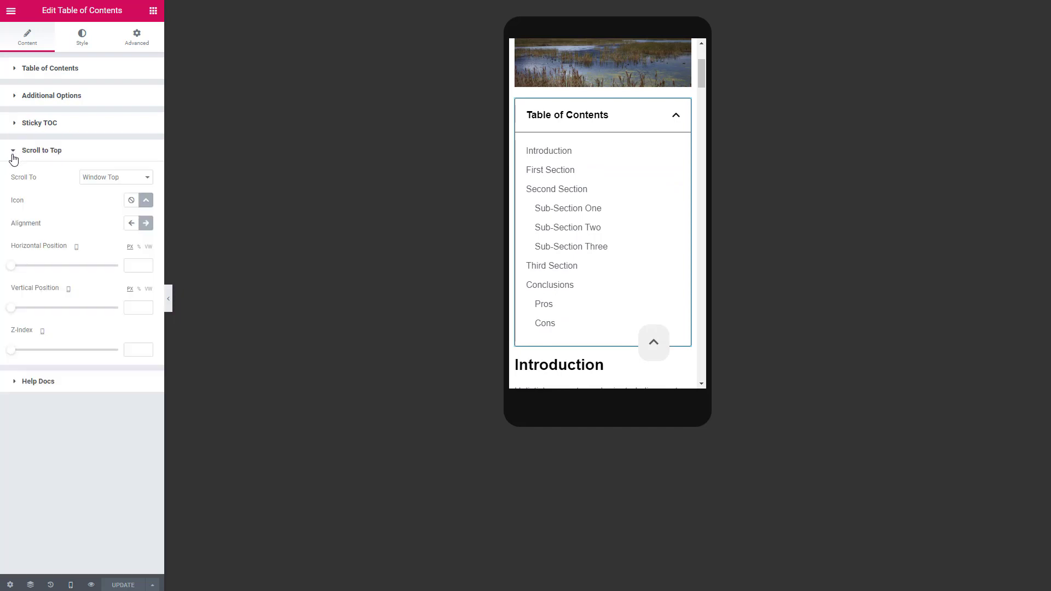
scroll(647, 352, "down", 4)
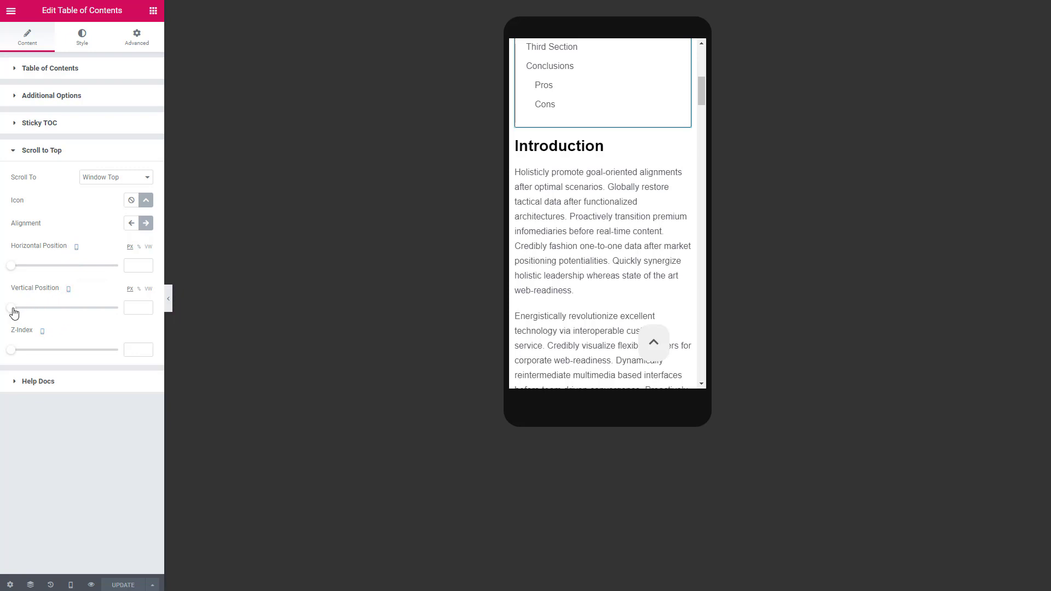
- Style the Scroll to Top button with icon size 10, padding 10 and a pale blue background color
left_click(80, 43)
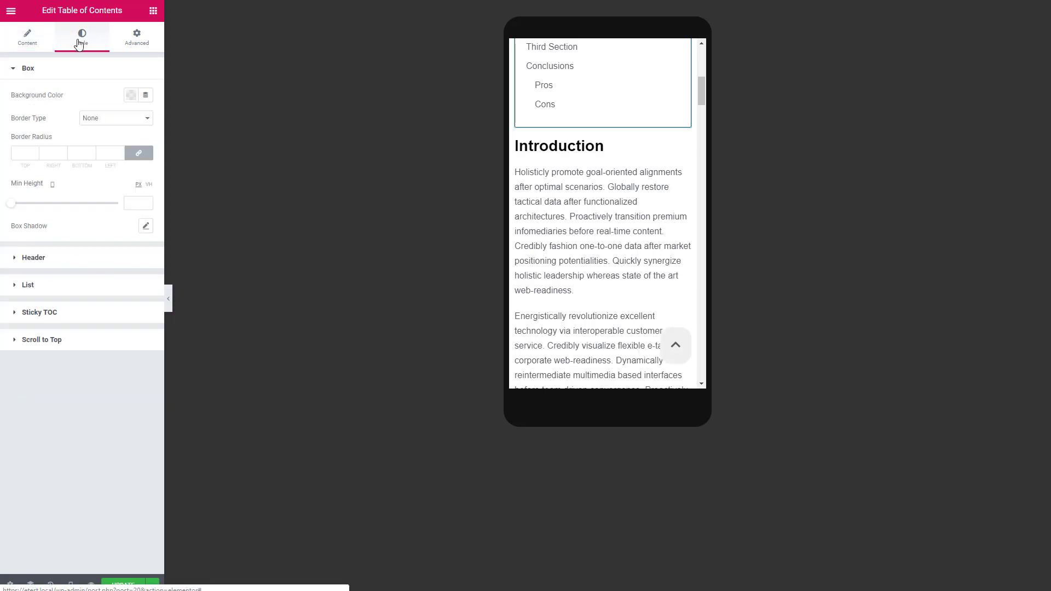
left_click(20, 339)
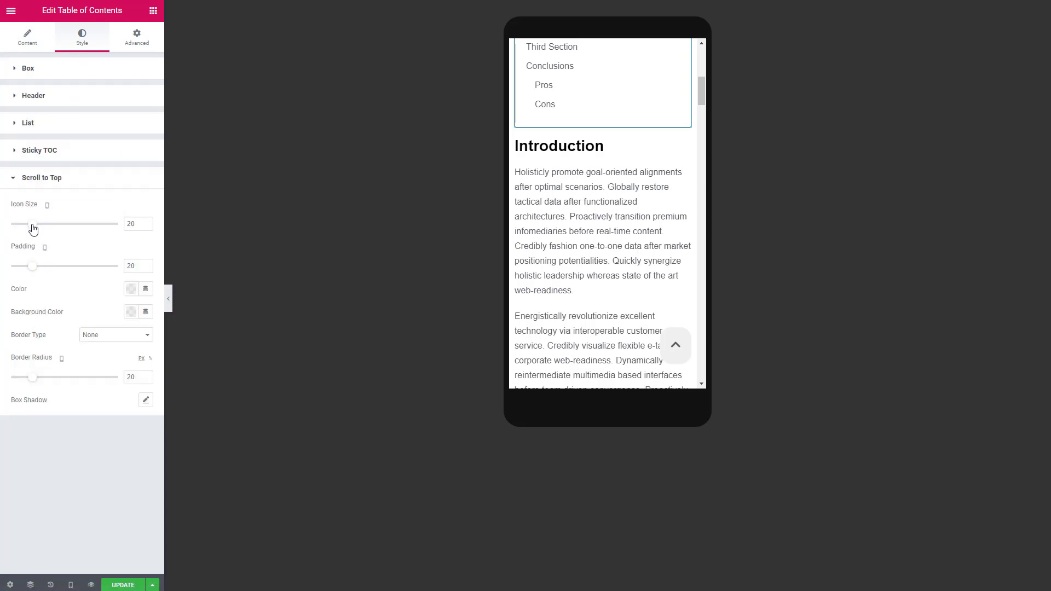
left_click_drag(34, 229, 22, 225)
left_click_drag(31, 267, 21, 268)
left_click(132, 313)
left_click(78, 337)
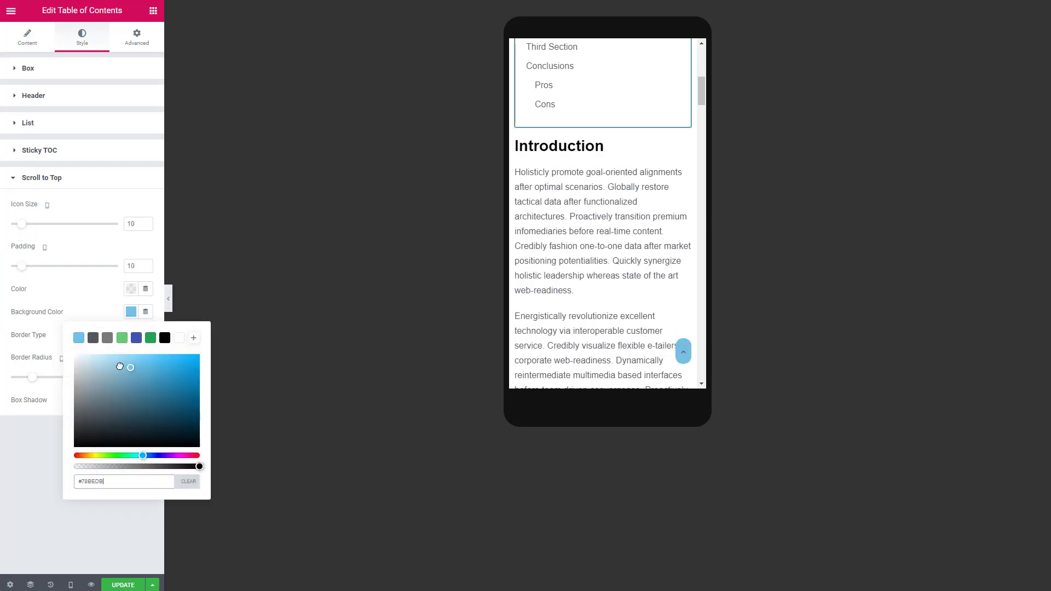
left_click_drag(125, 365, 94, 358)
left_click(418, 363)
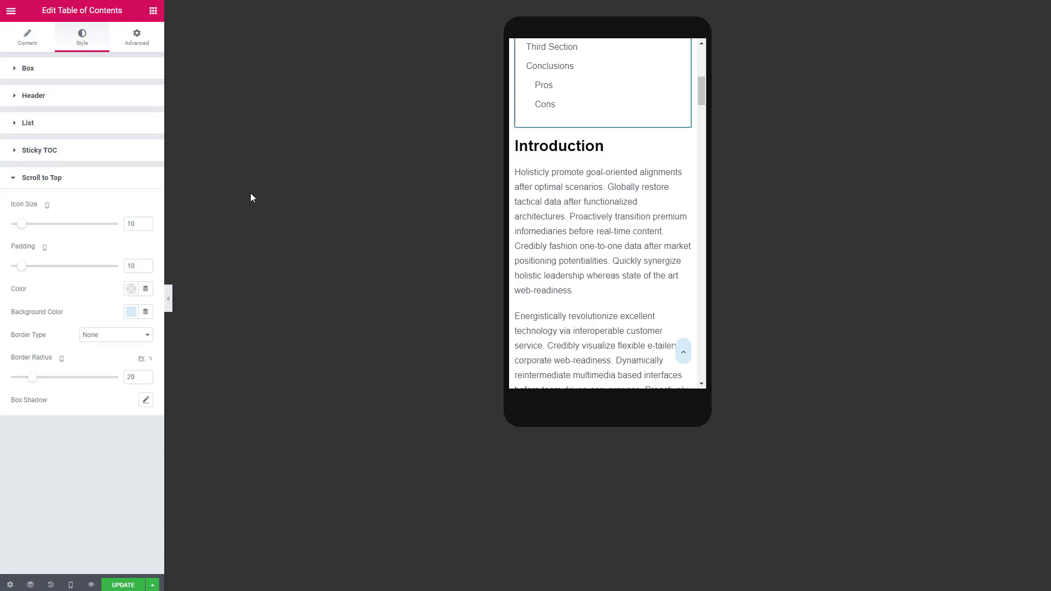
- Update the page and preview the sticky table of contents and the restyled Scroll to Top button on the desktop page
left_click(27, 37)
left_click(42, 368)
left_click(123, 585)
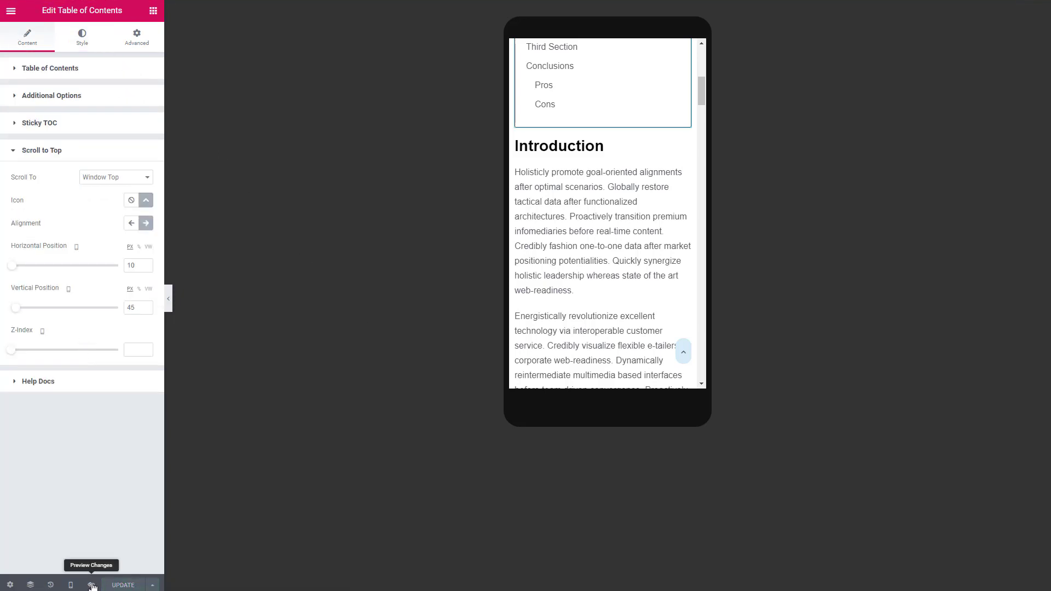
left_click(92, 585)
scroll(94, 147, "down", 5)
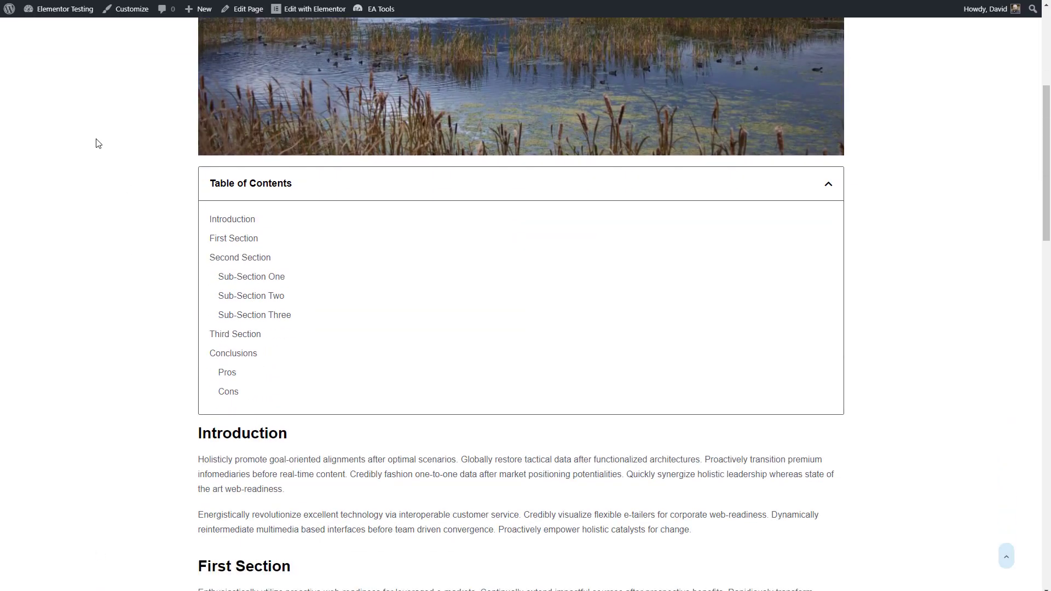
scroll(96, 144, "down", 9)
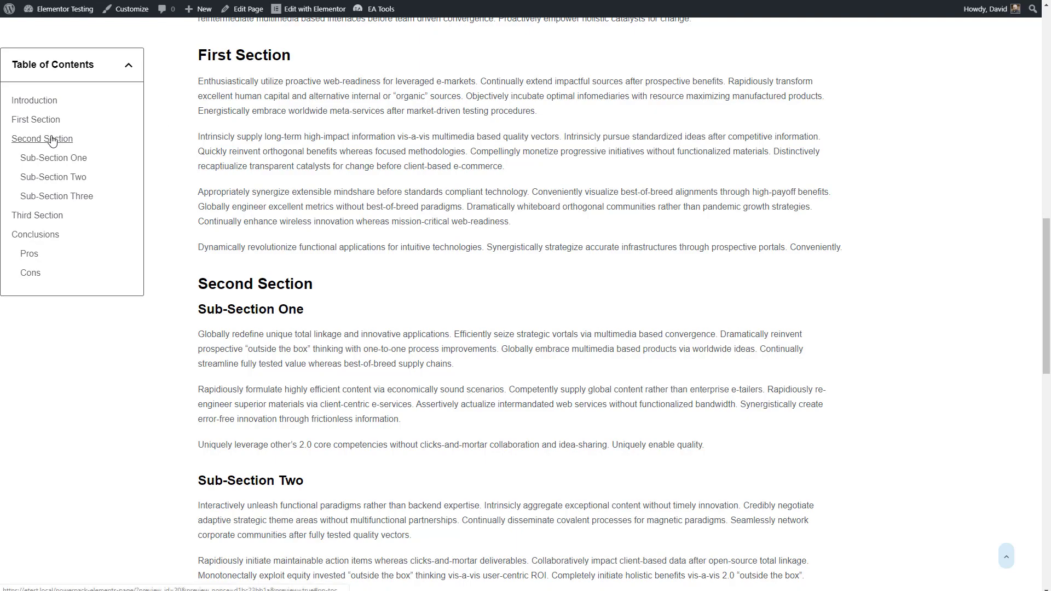
- Test the sticky table of contents links for Second Section, Sub-Section One, Sub-Section Two and Third Section, and collapse the box
left_click(52, 141)
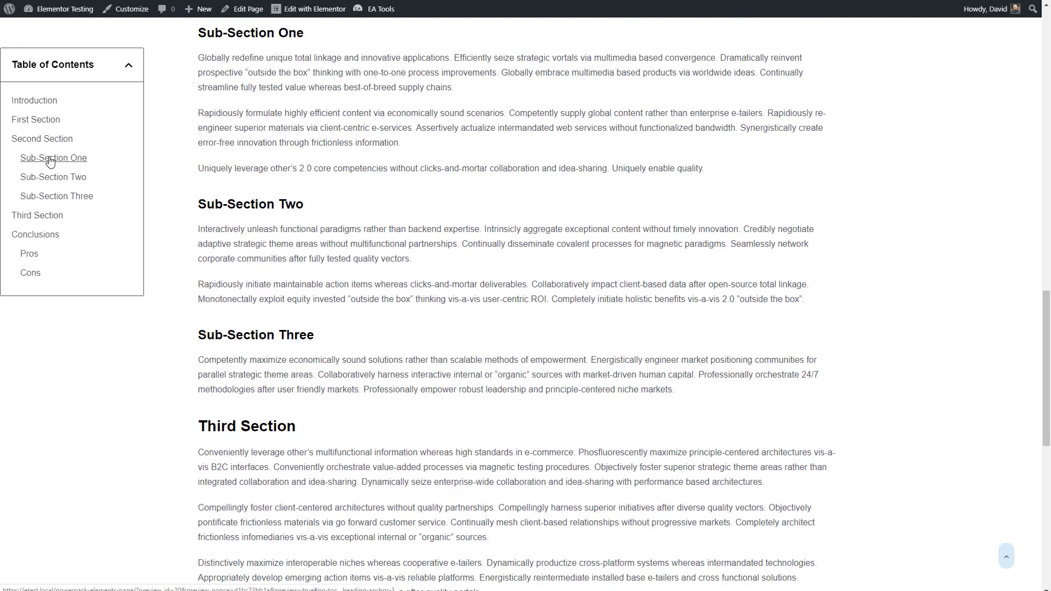
left_click(51, 160)
left_click(49, 177)
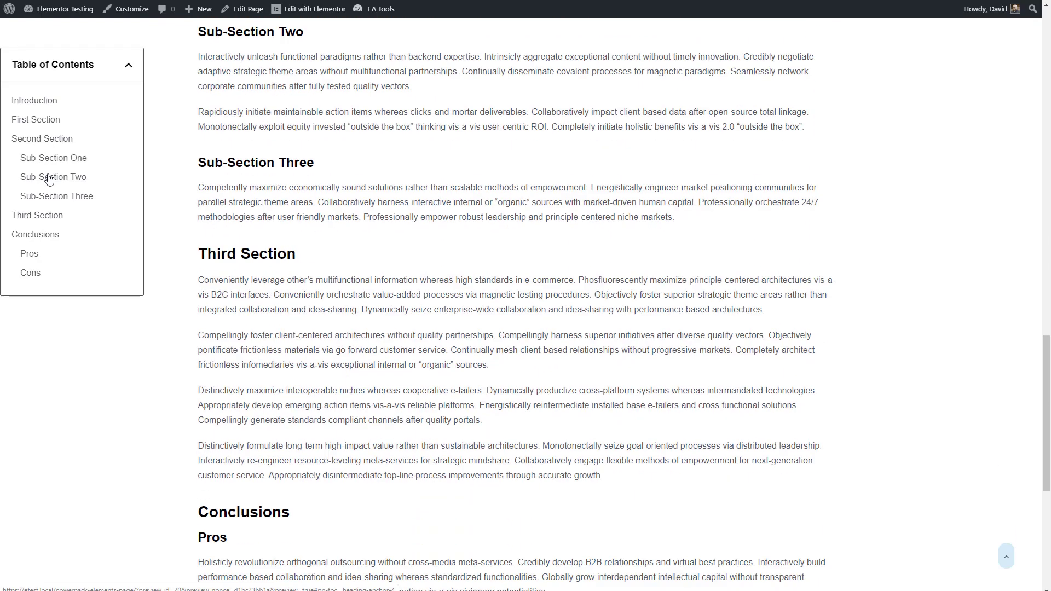
left_click(34, 216)
left_click(128, 66)
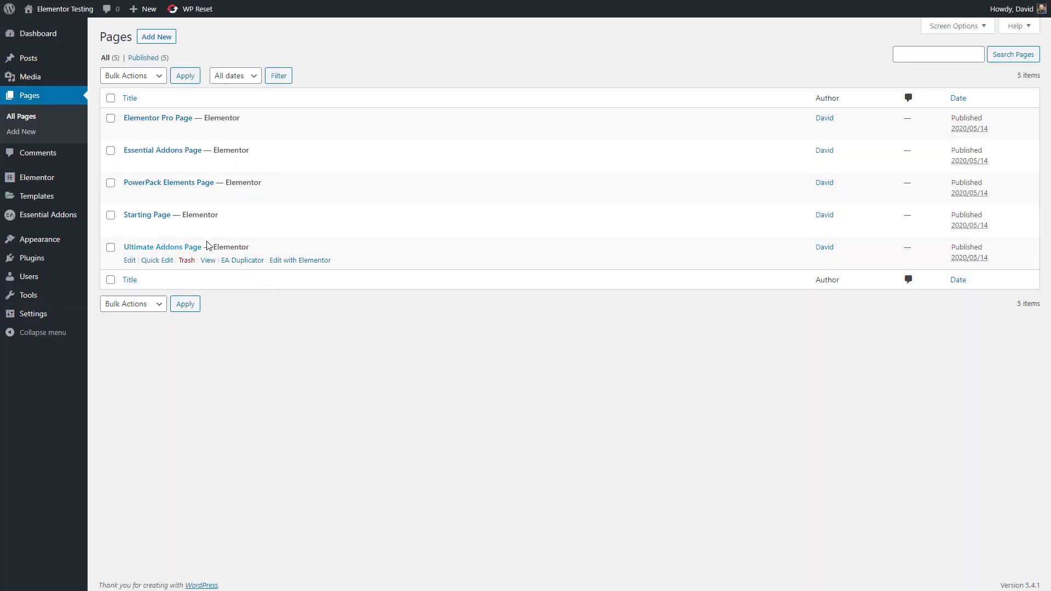
- Open the Ultimate Addons Page in Elementor and place the UAE Table of Contents widget between the image and the Introduction heading
left_click(312, 260)
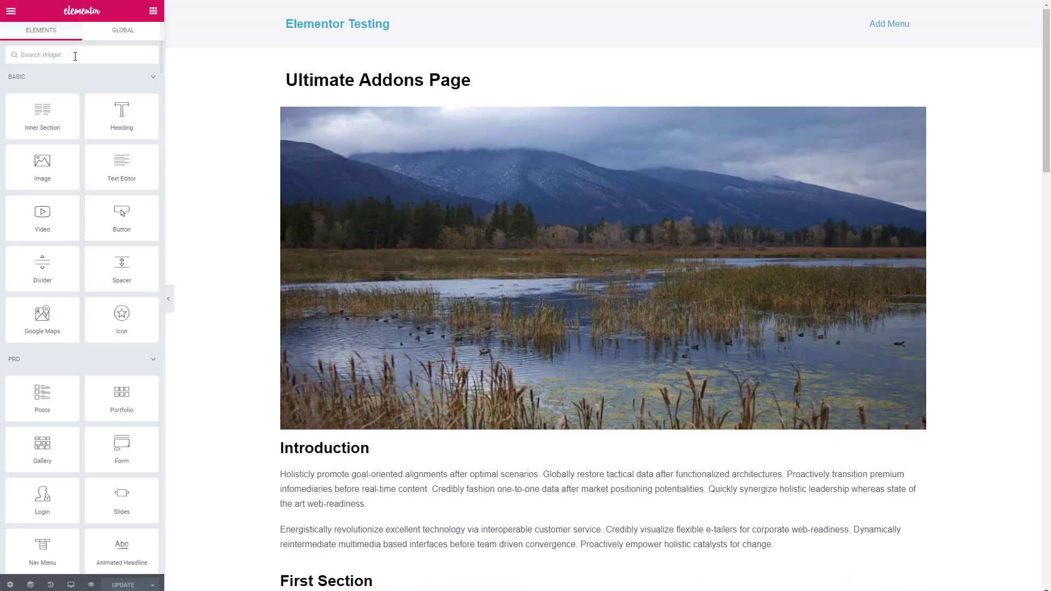
type("table")
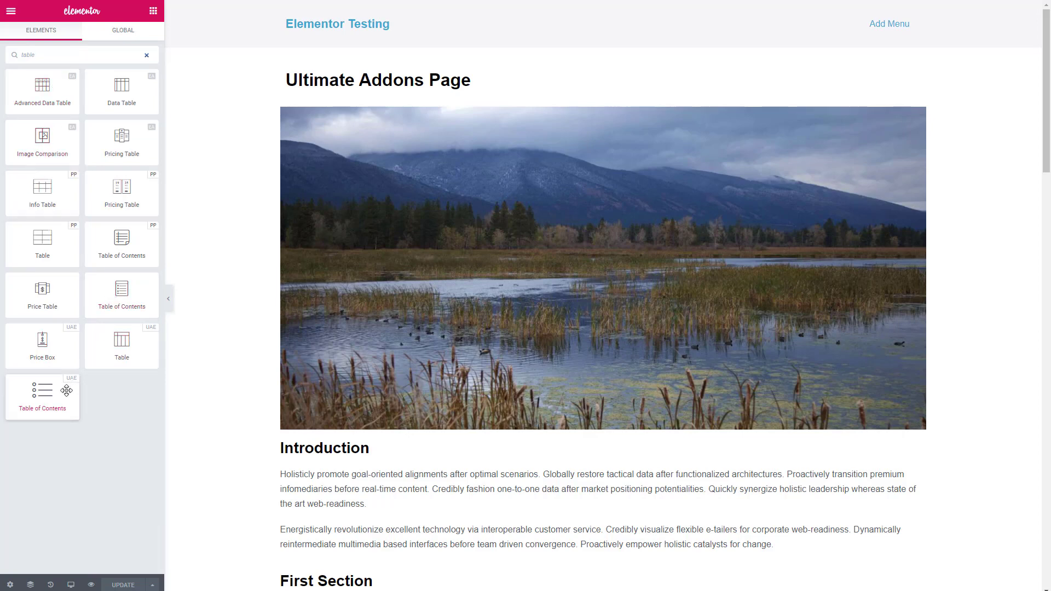
left_click_drag(57, 392, 307, 442)
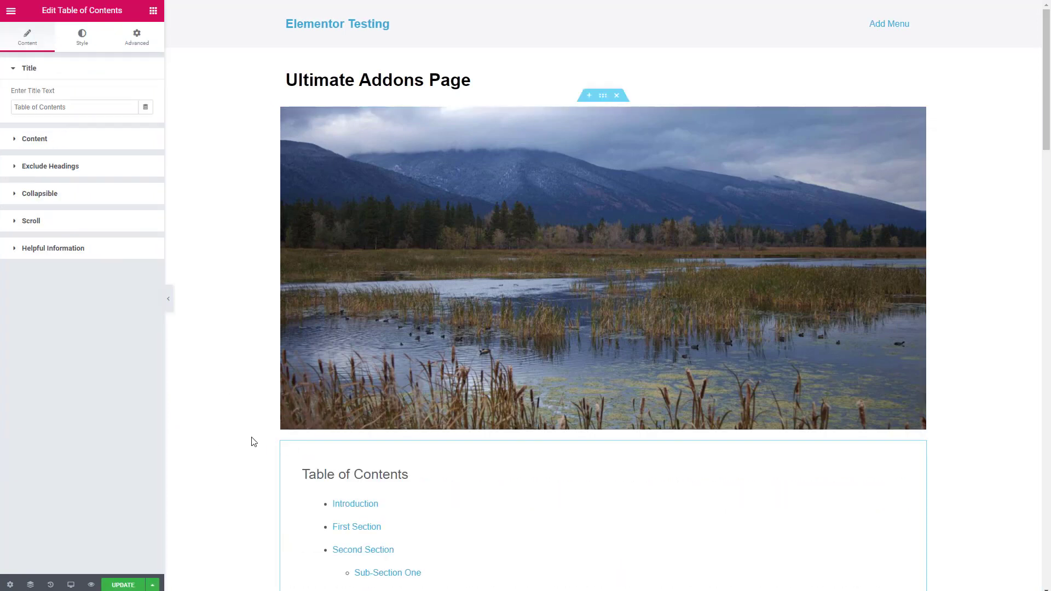
scroll(268, 432, "down", 6)
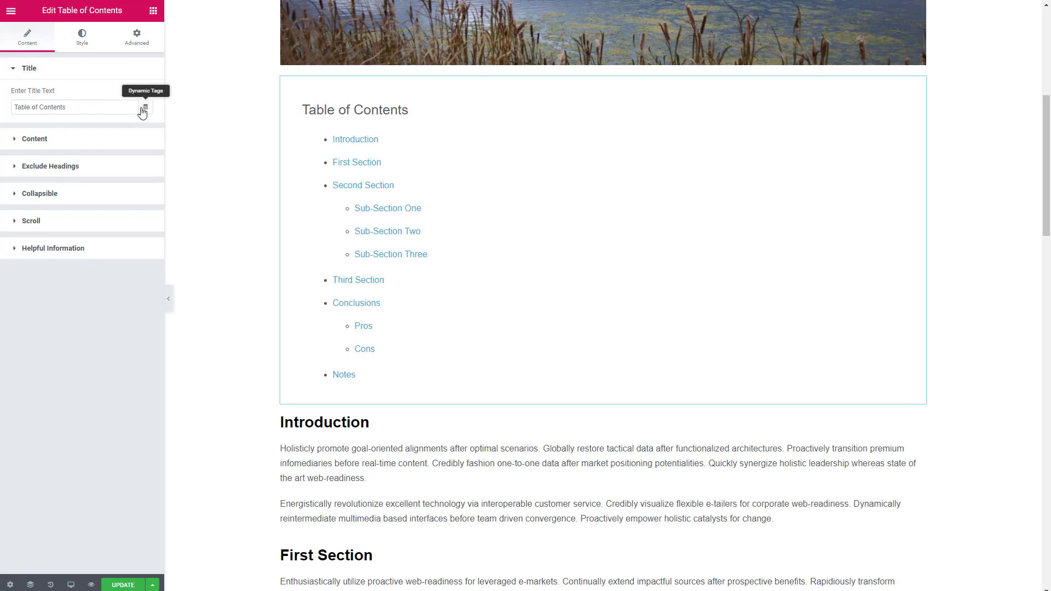
- Set the table of contents list icon style to None and show the separator below the title
left_click(14, 138)
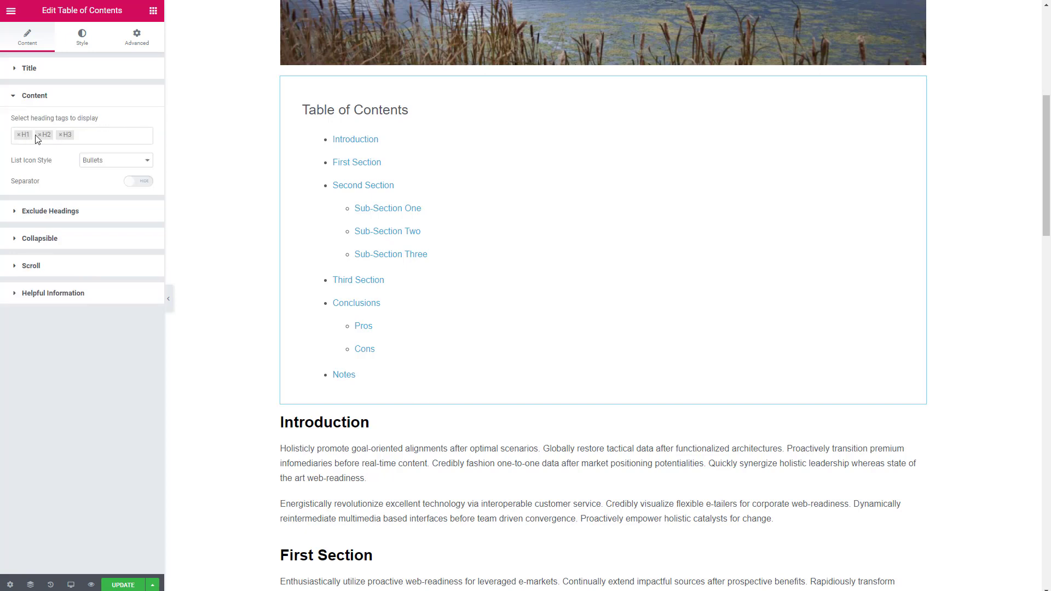
left_click(114, 160)
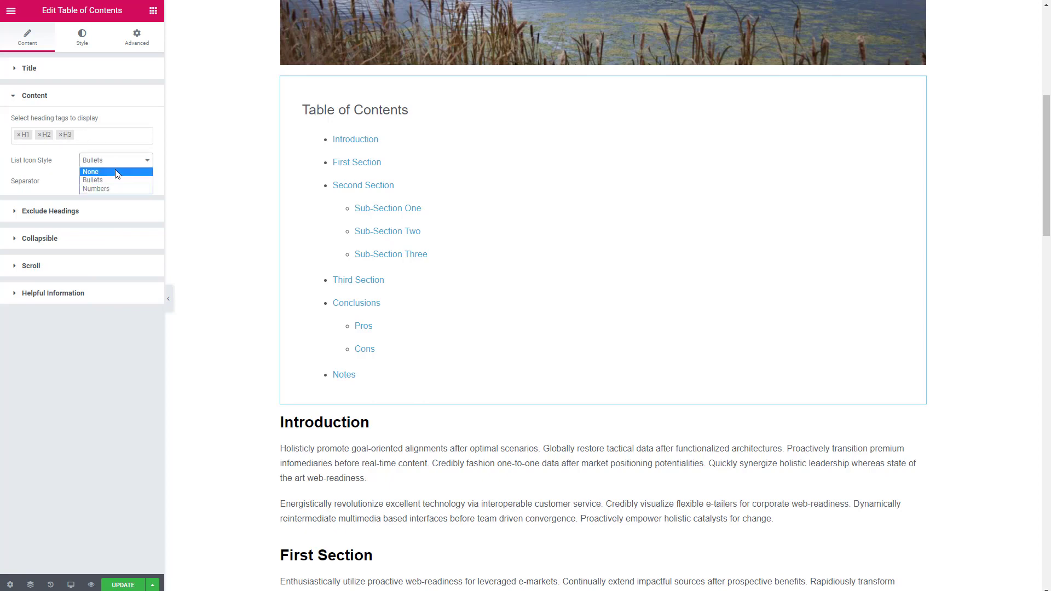
left_click(116, 173)
left_click(145, 183)
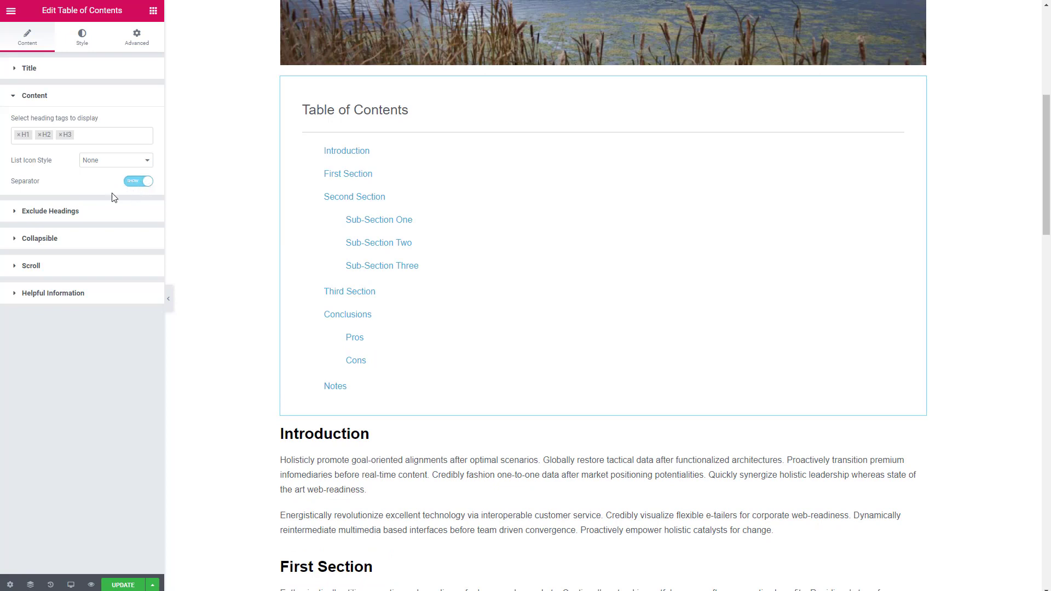
- Exclude the Notes heading from the table of contents by giving it the CSS class uae-toc-hide-heading
left_click(22, 213)
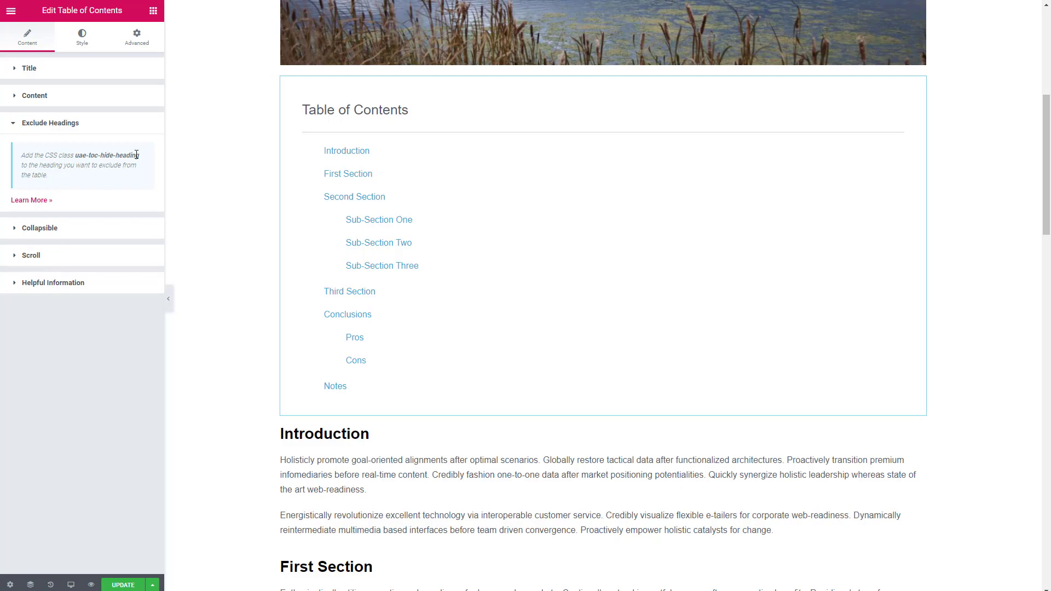
scroll(200, 167, "down", 20)
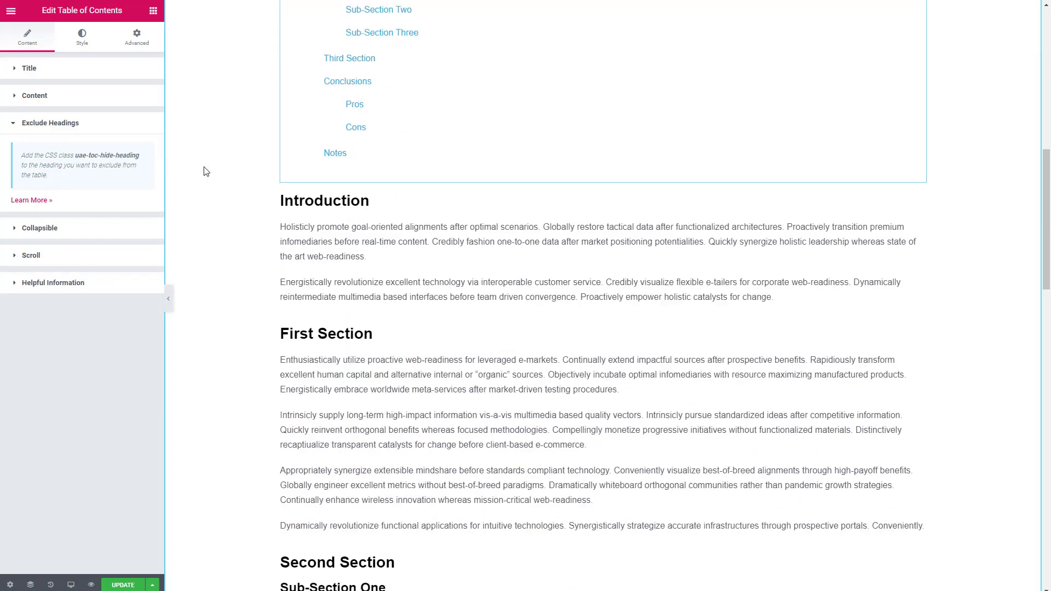
scroll(201, 163, "down", 7)
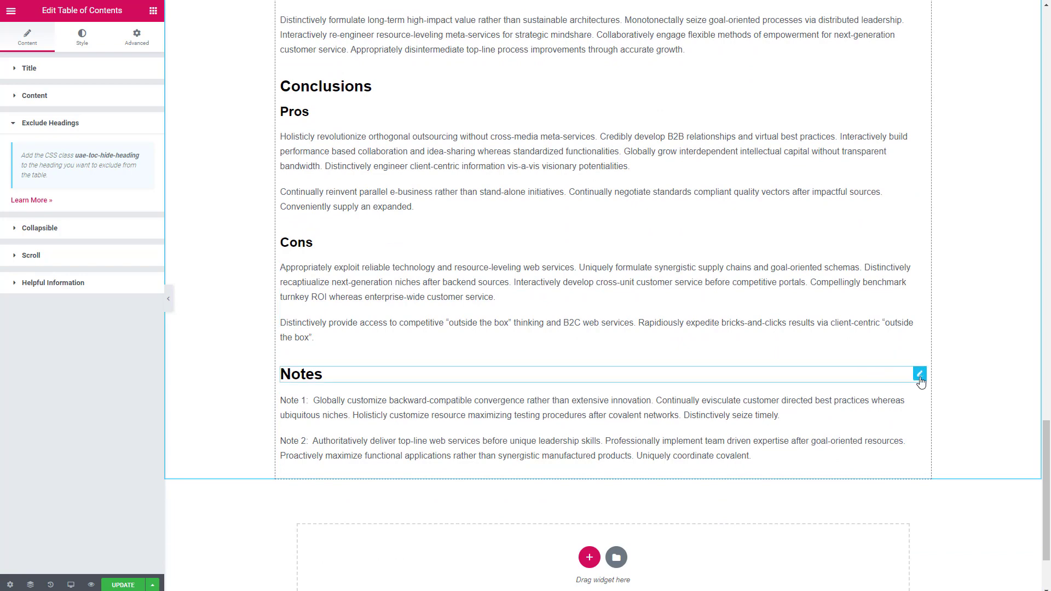
left_click(920, 375)
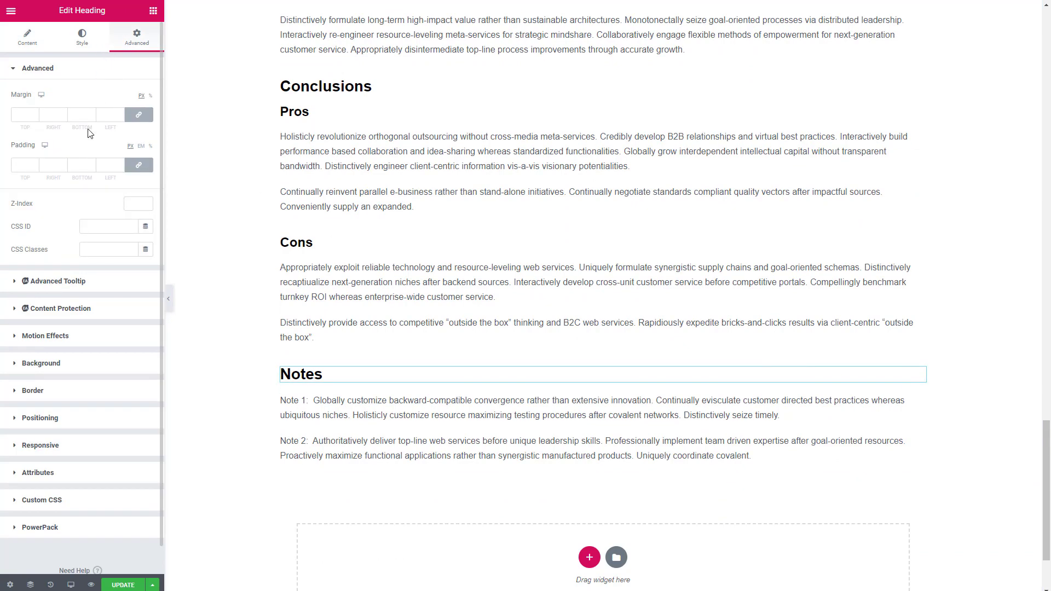
left_click(103, 251)
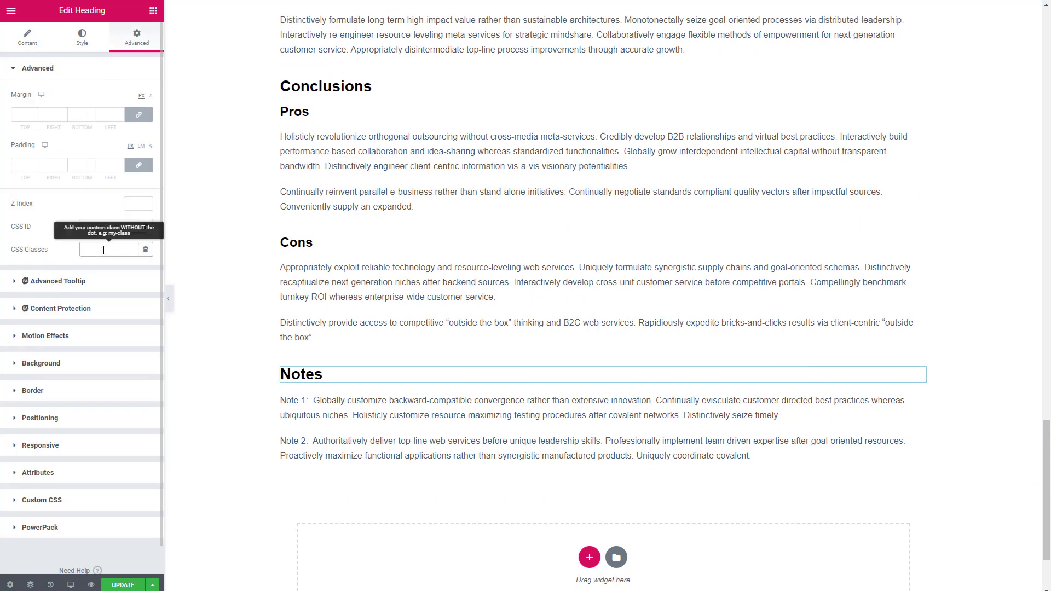
type("eael-toc-hide-heading")
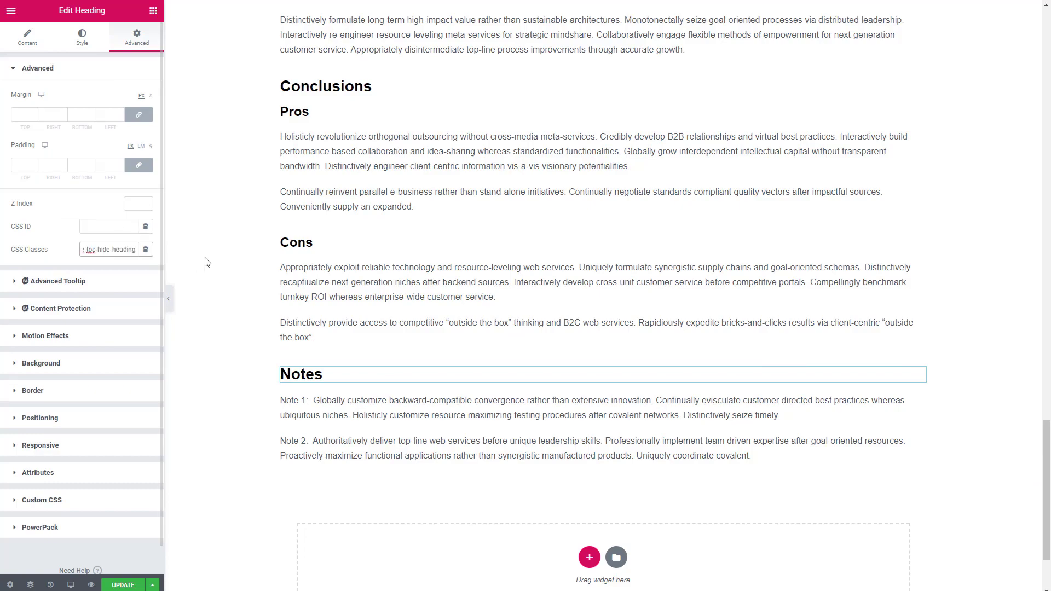
scroll(238, 261, "up", 2)
scroll(238, 260, "up", 20)
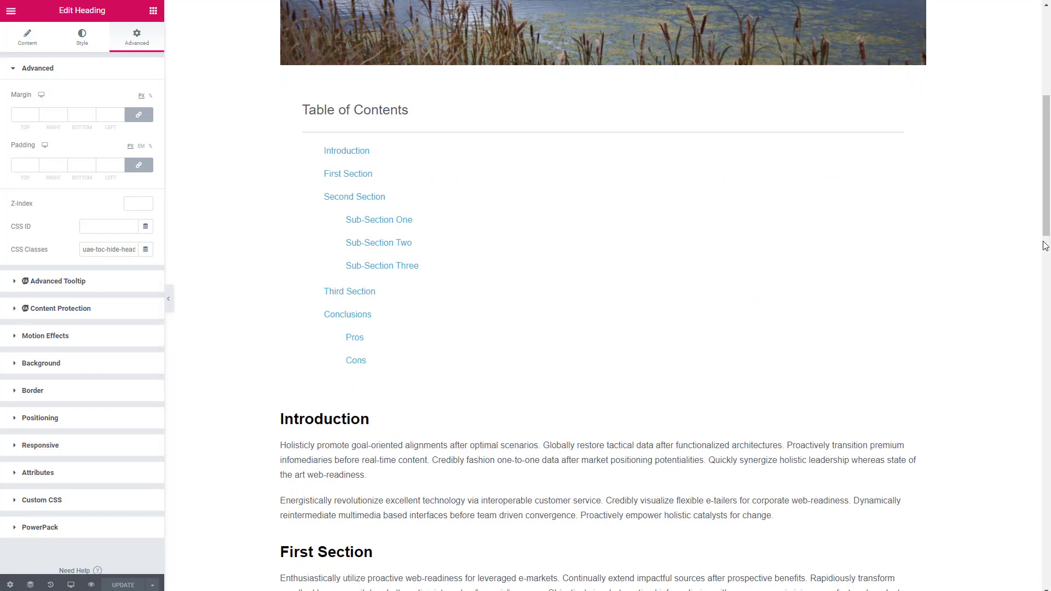
- Reopen the Table of Contents widget for editing and make its content collapsible
right_click(920, 86)
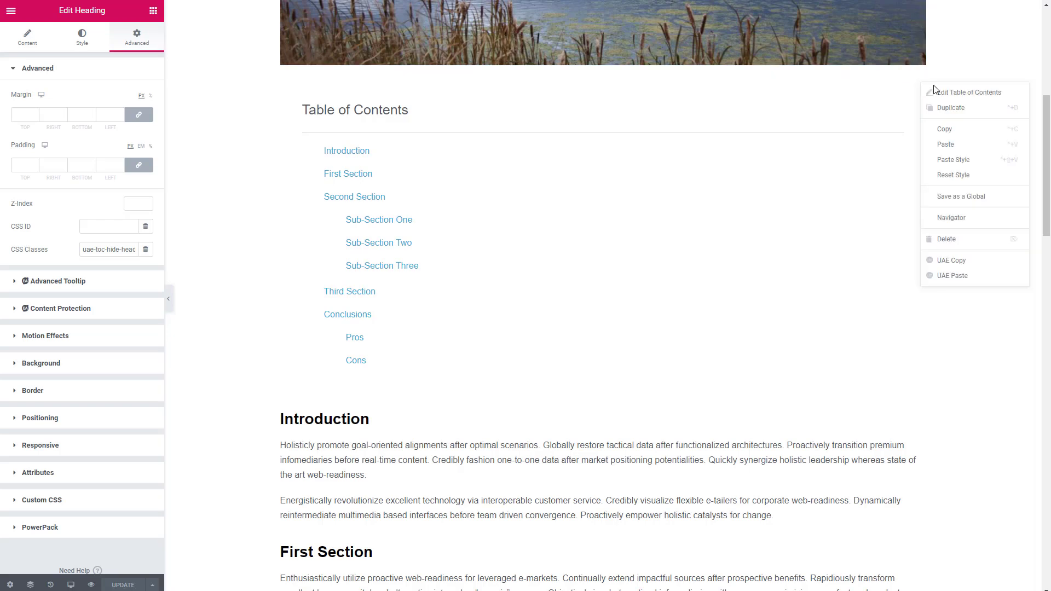
left_click(951, 94)
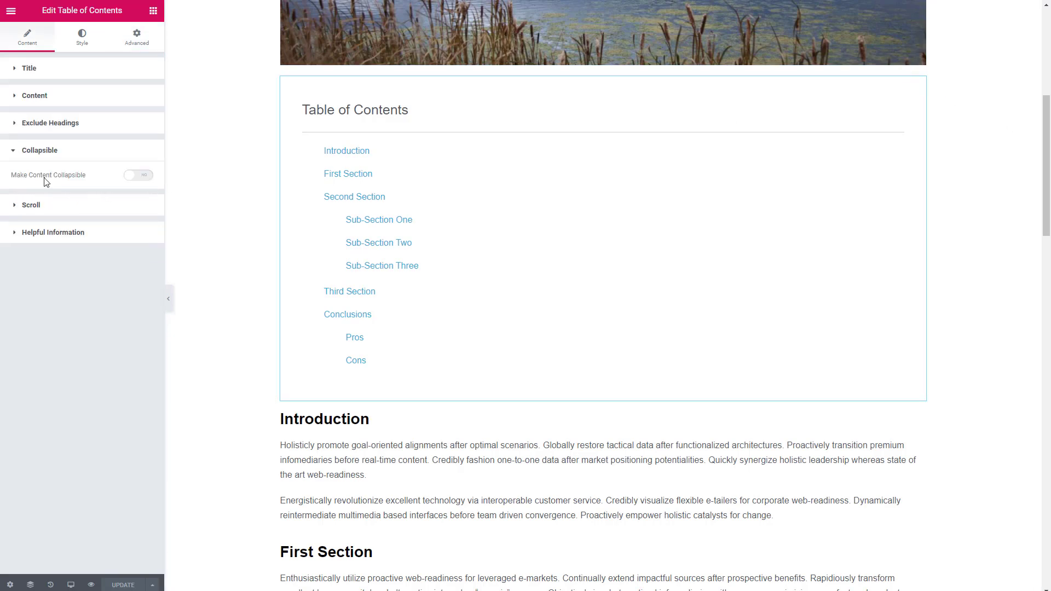
left_click(144, 177)
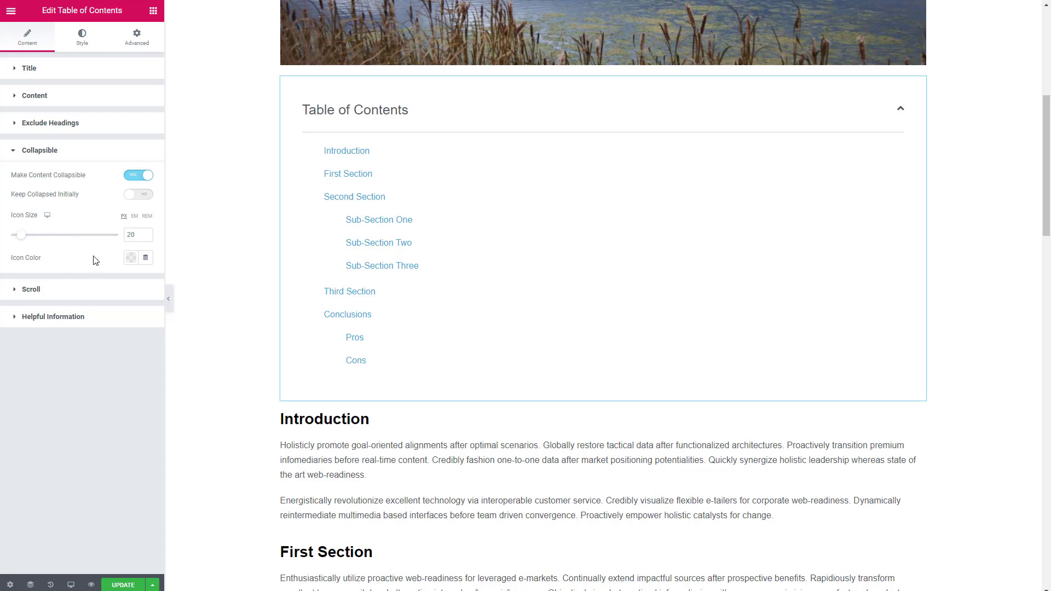
- Enable Scroll to Top and Smooth Scroll for the table of contents and check the arrow further down the page
left_click(15, 292)
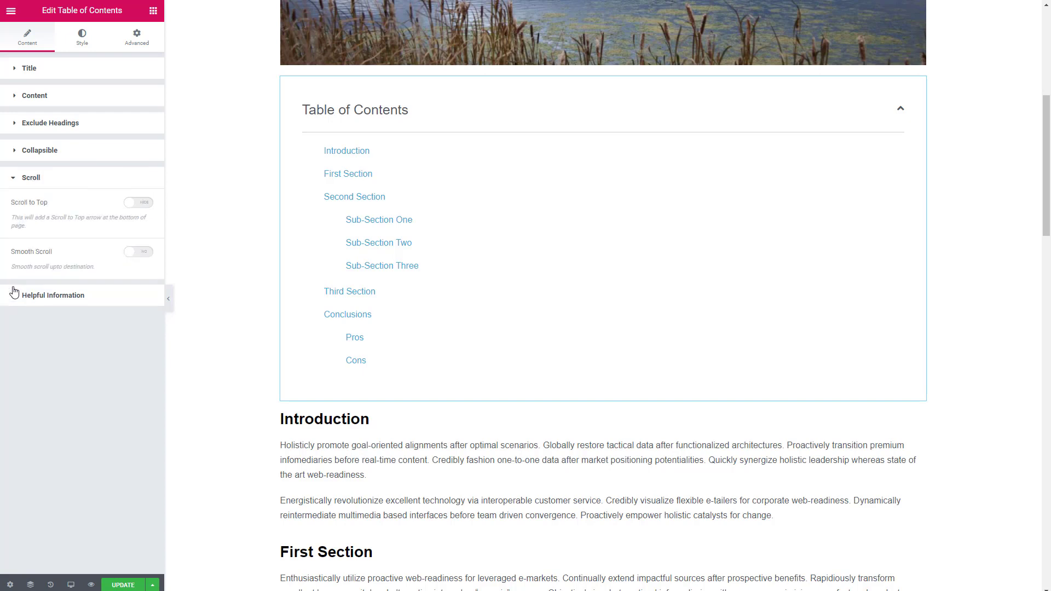
left_click(148, 204)
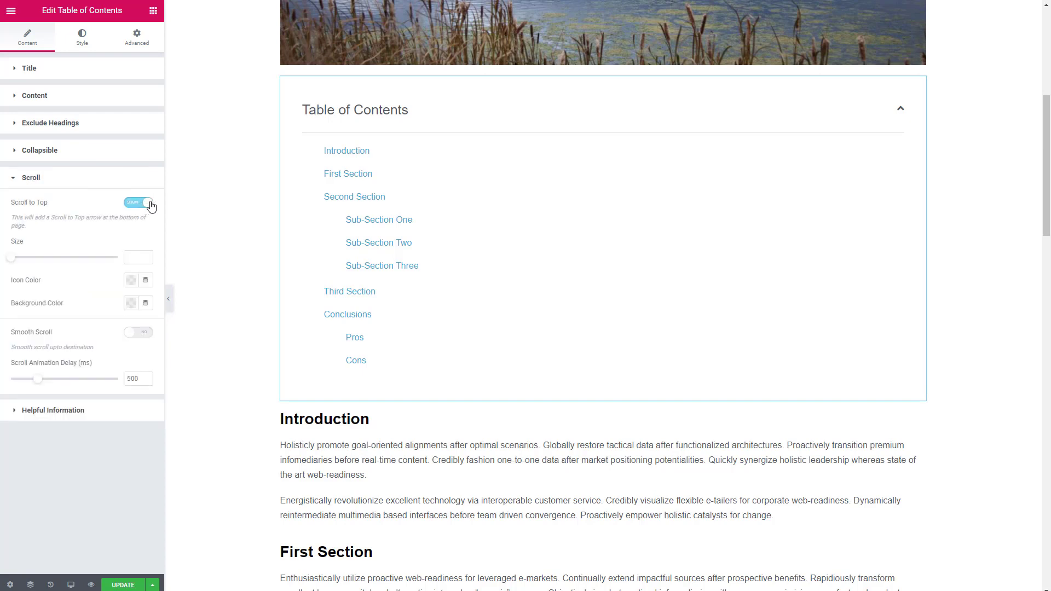
left_click(147, 334)
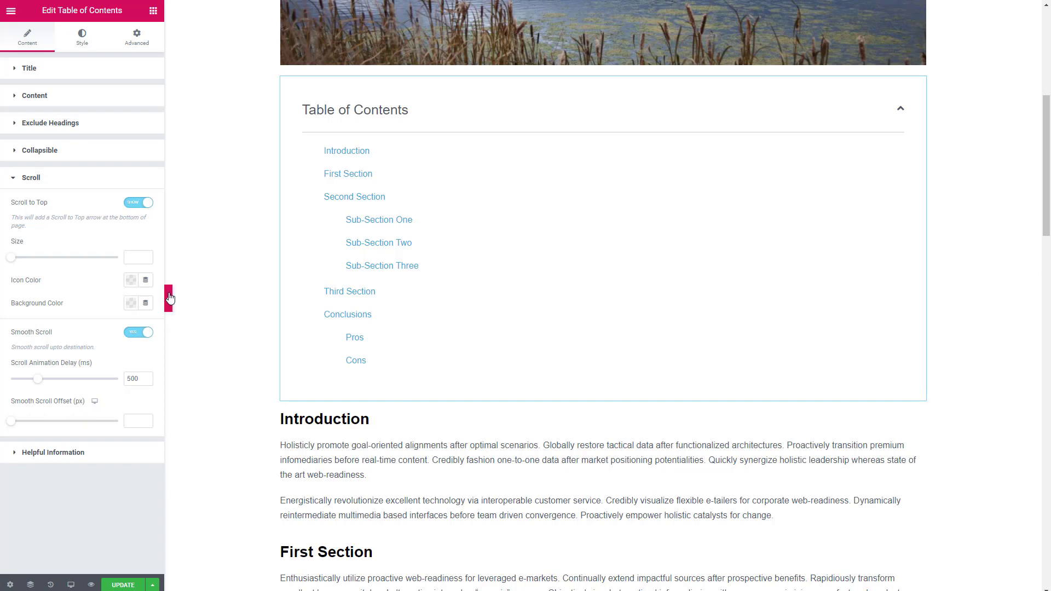
scroll(239, 290, "down", 4)
scroll(239, 290, "down", 1)
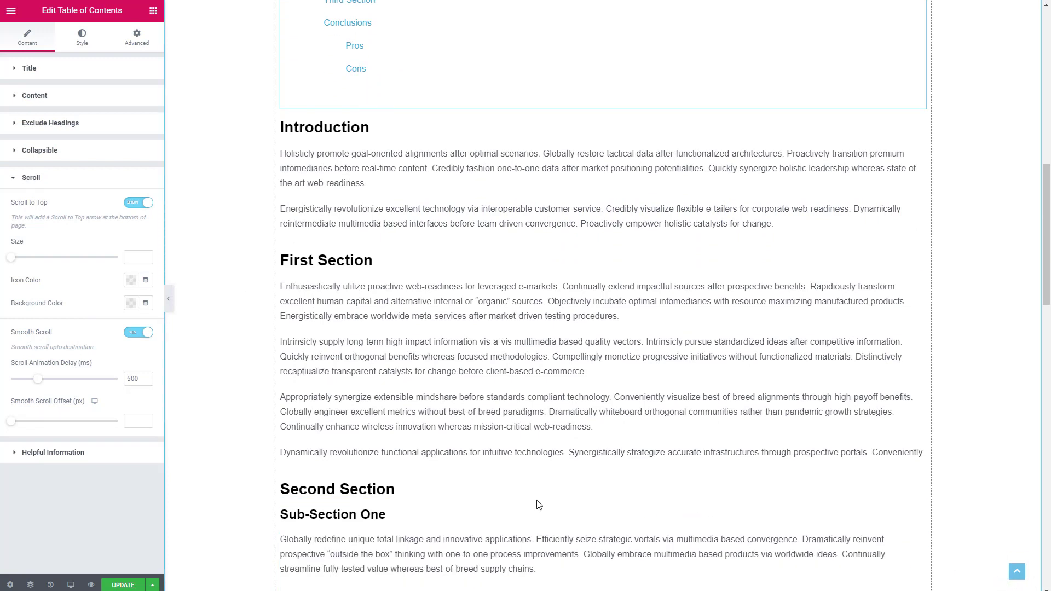
- Update the page, test the Scroll to Top arrow in the mobile preview, and return to the desktop view
left_click(111, 587)
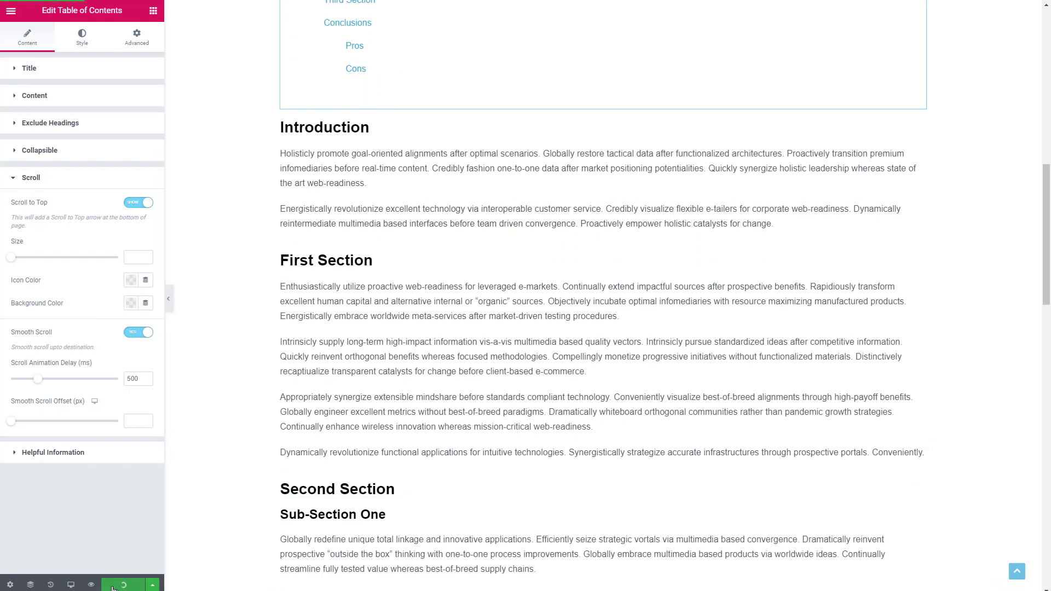
left_click(70, 585)
left_click(50, 560)
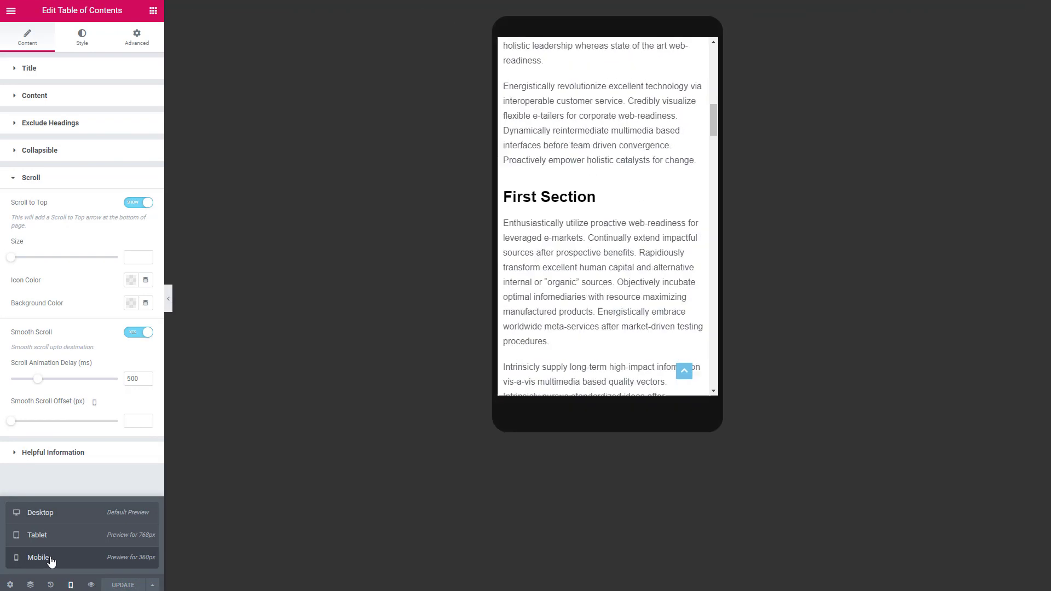
left_click(671, 365)
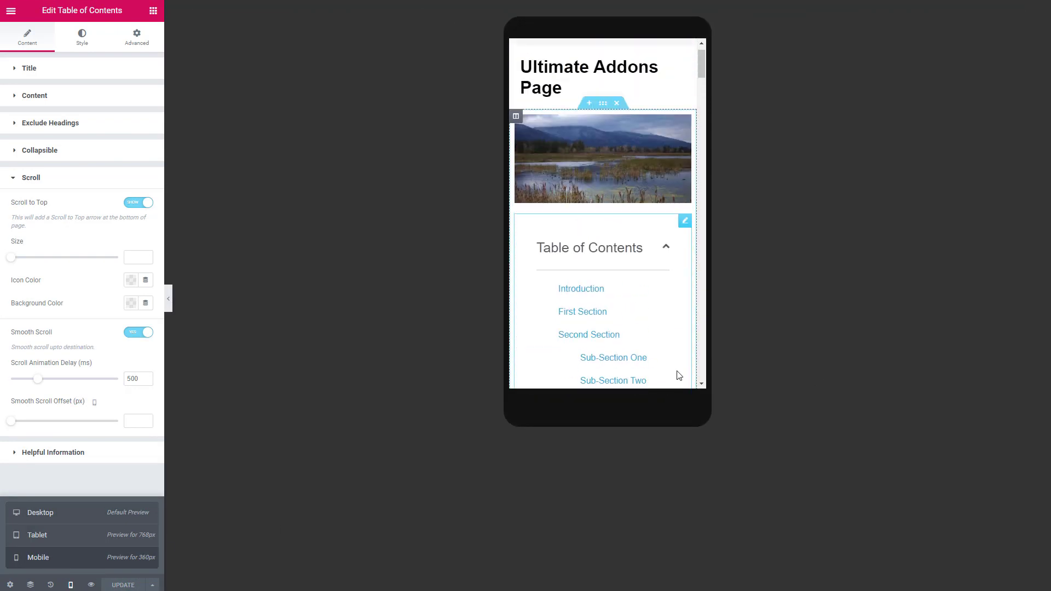
scroll(669, 375, "down", 5)
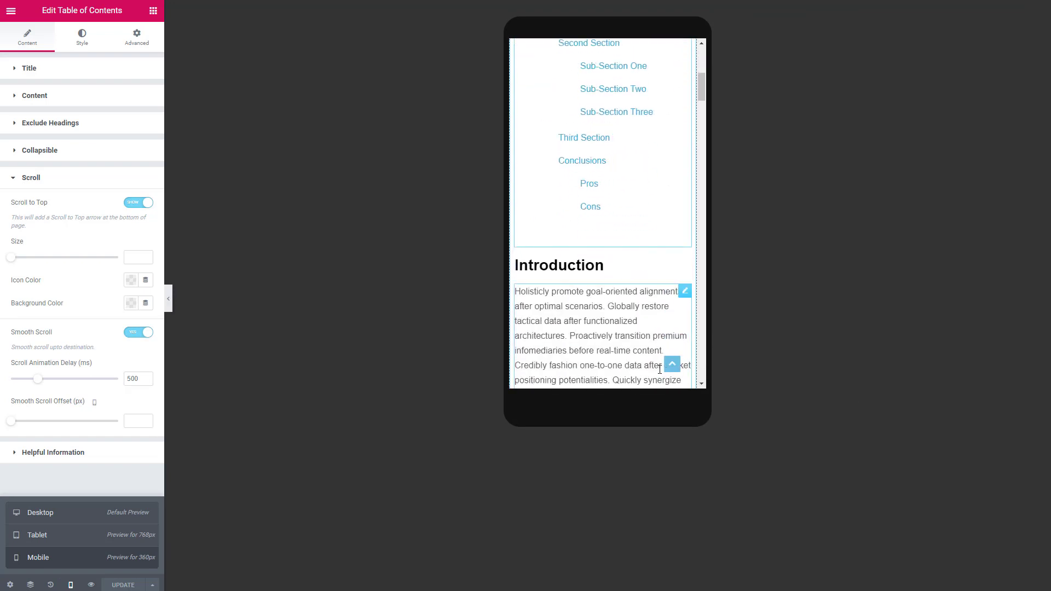
left_click(54, 512)
- Set the table of contents container padding to 20 px on all sides
left_click(82, 38)
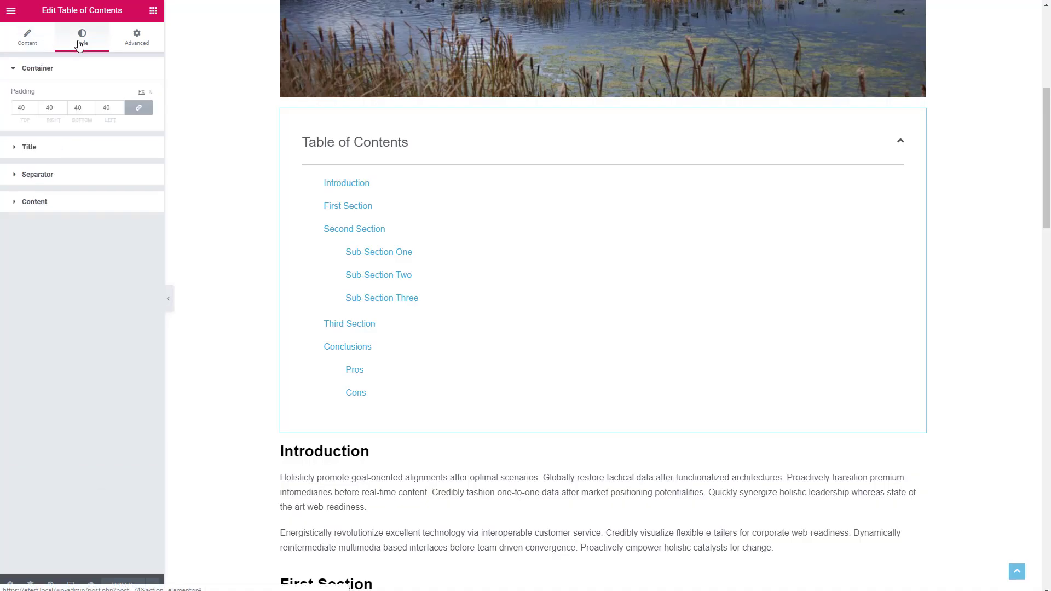
left_click_drag(21, 108, 12, 110)
type("2")
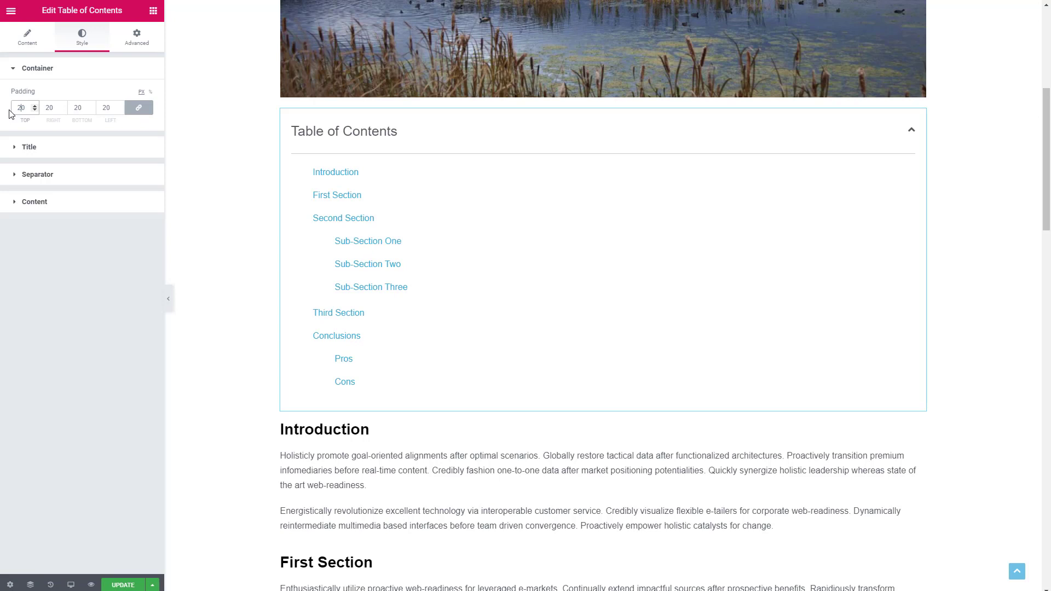
- Review the title and separator style options, then set the content spacing to 10 and the text color to dark gray #54595F
left_click(14, 147)
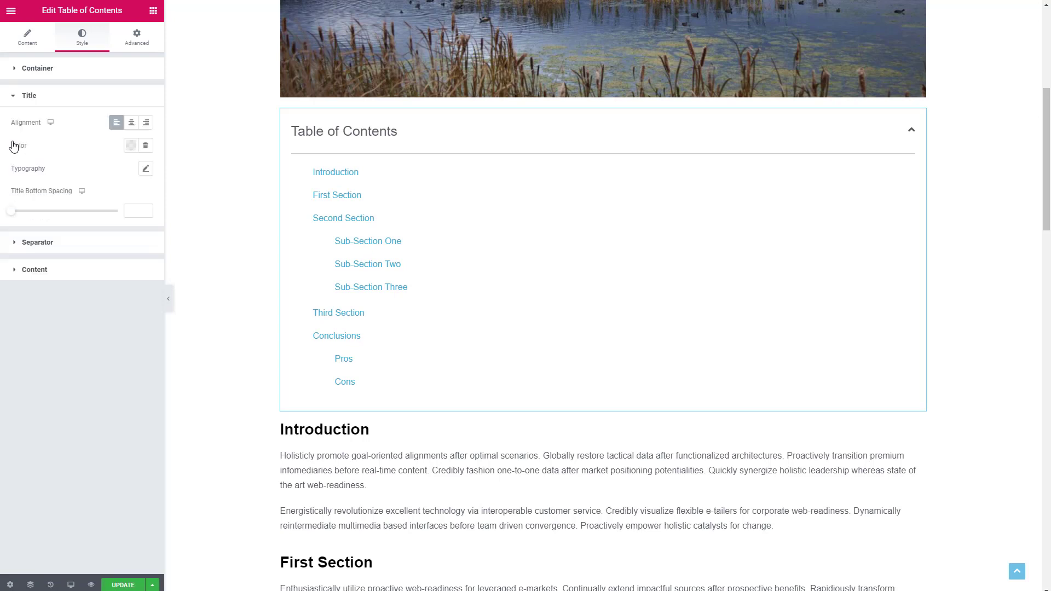
left_click(32, 244)
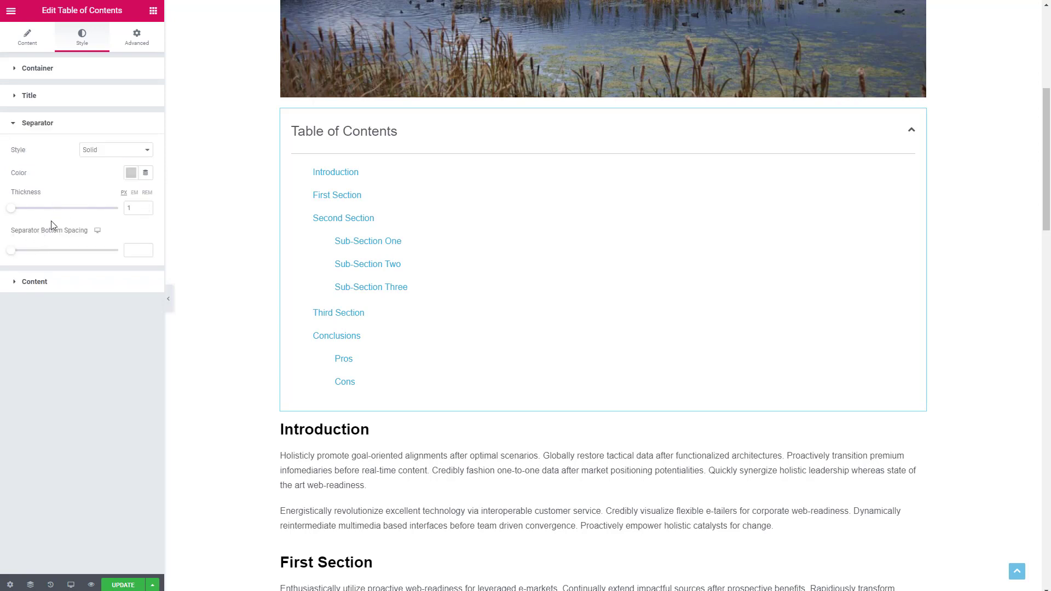
left_click(28, 281)
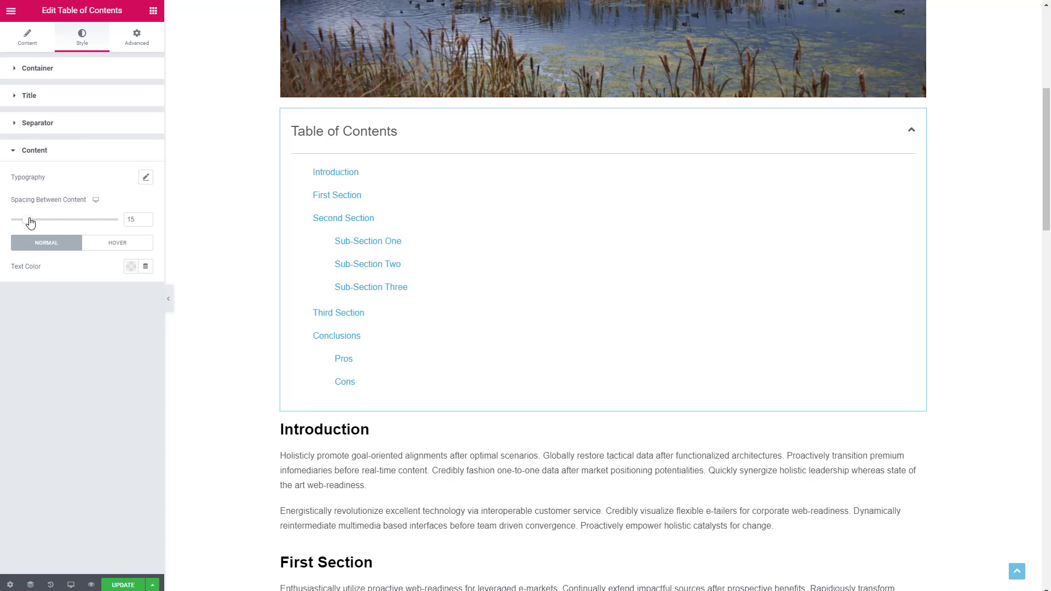
left_click_drag(30, 222, 25, 231)
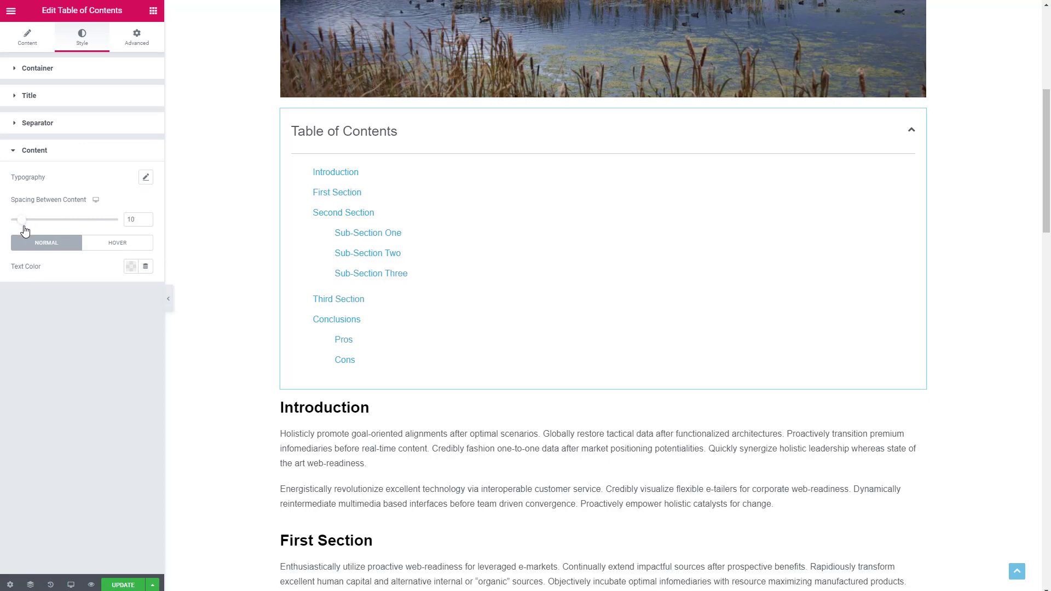
left_click(131, 267)
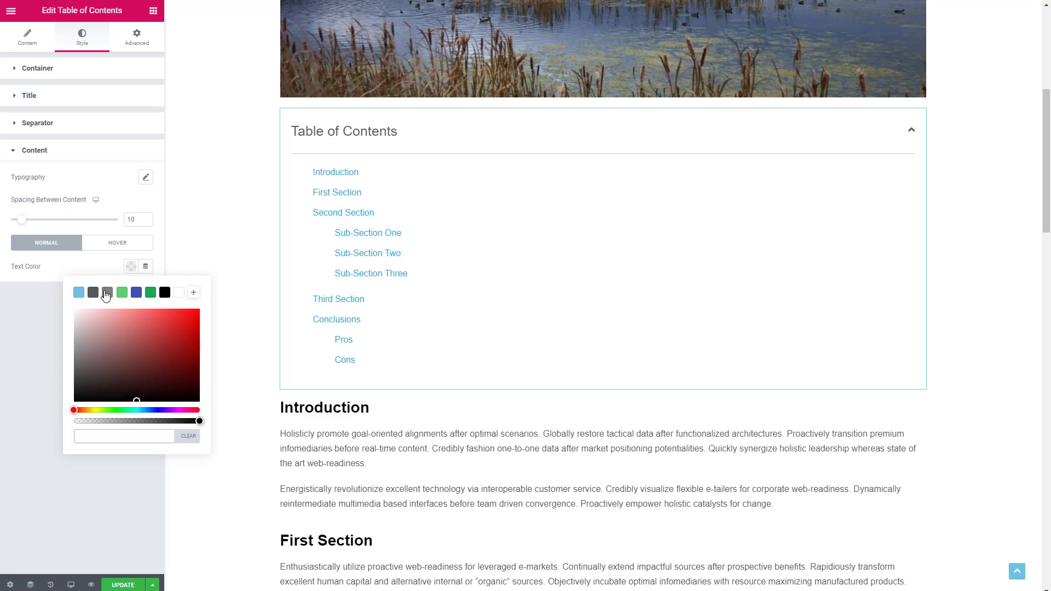
left_click(107, 293)
left_click(93, 292)
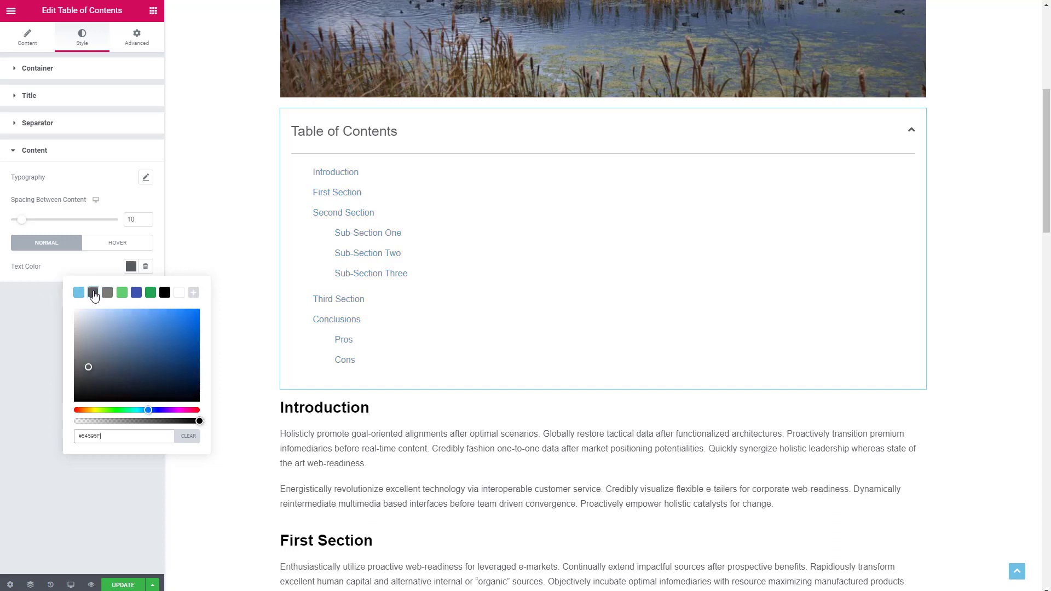
left_click(112, 548)
- Update the page and preview the restyled table of contents on the live page
left_click(123, 585)
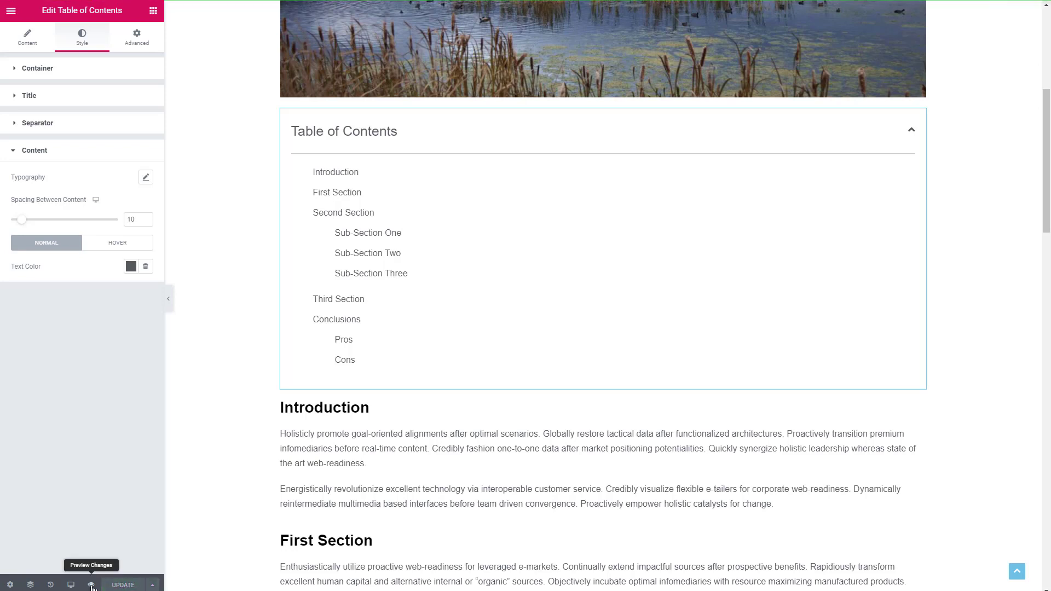
left_click(92, 586)
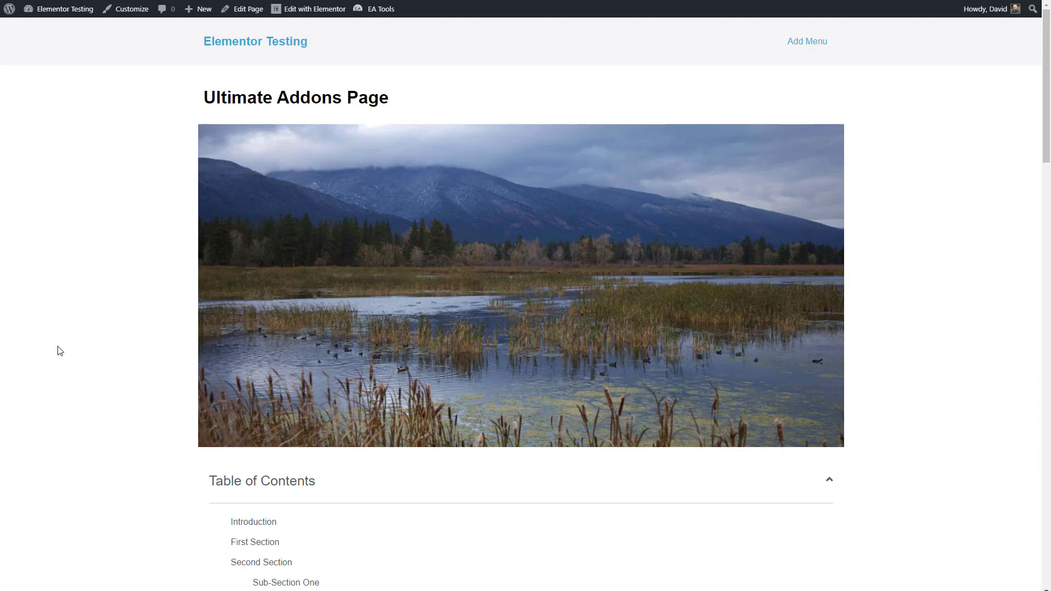
scroll(61, 351, "down", 3)
scroll(60, 350, "down", 3)
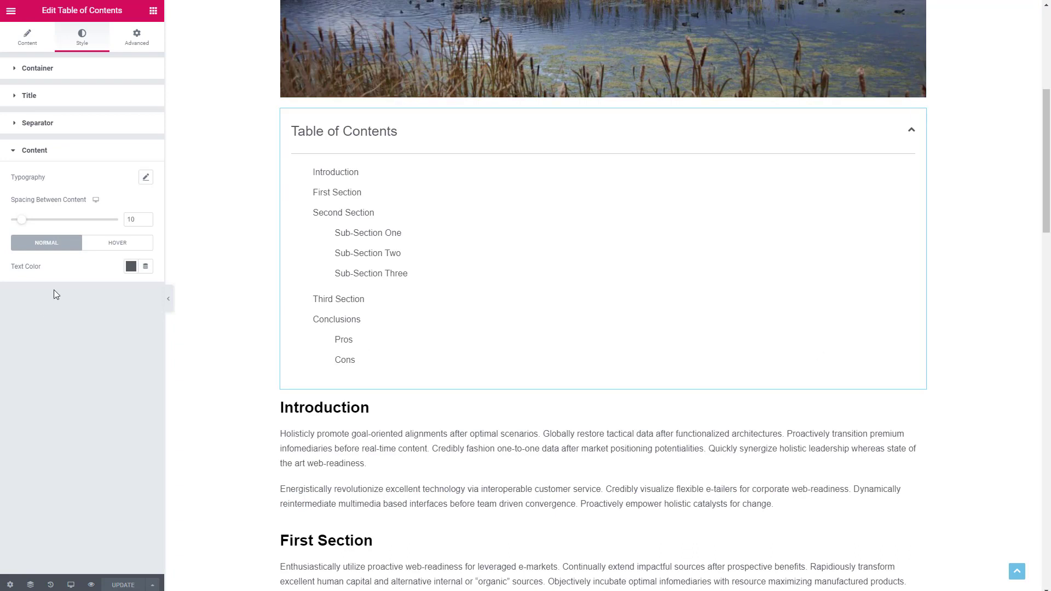
- Add a solid border with a width of 1 on all sides of the Table of Contents widget
left_click(135, 36)
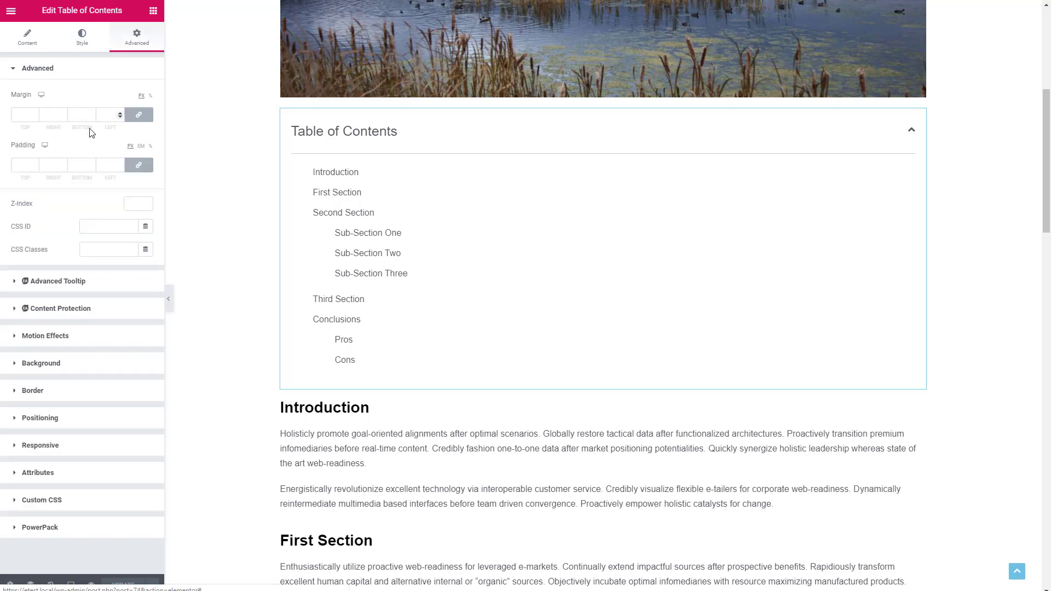
left_click(32, 392)
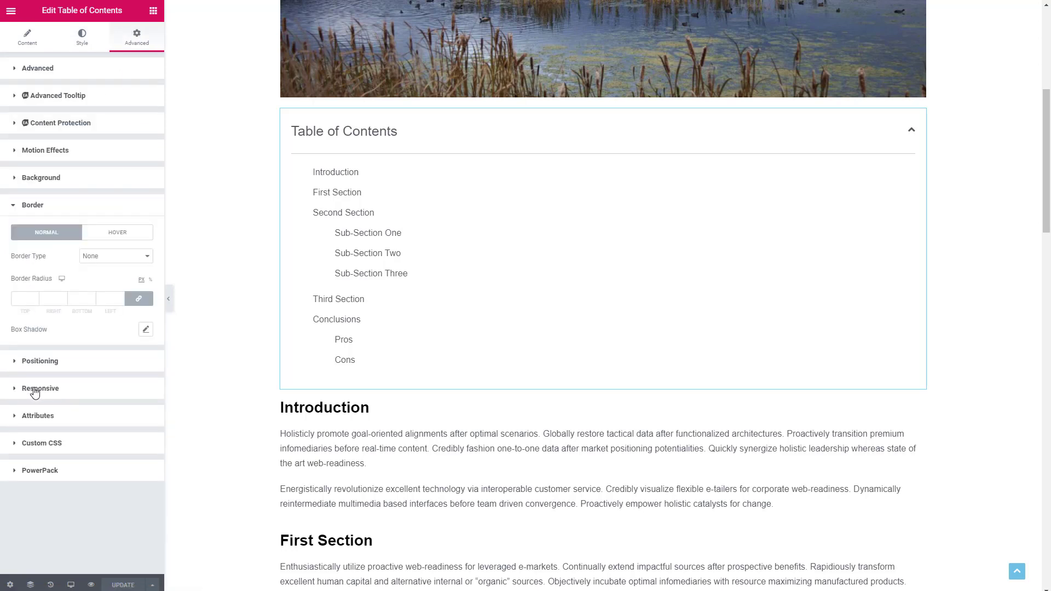
left_click(101, 257)
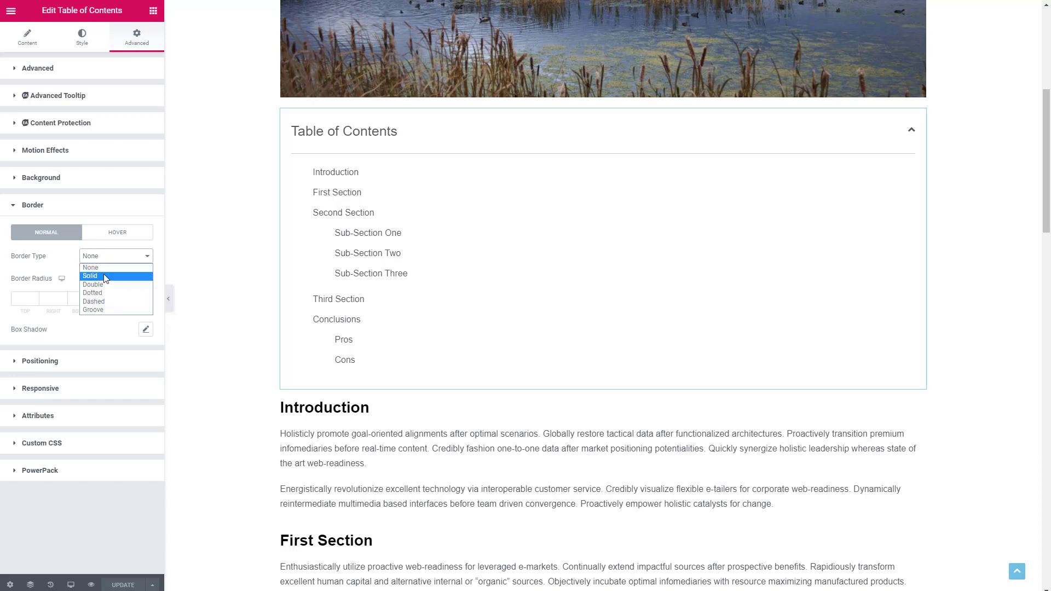
left_click(106, 276)
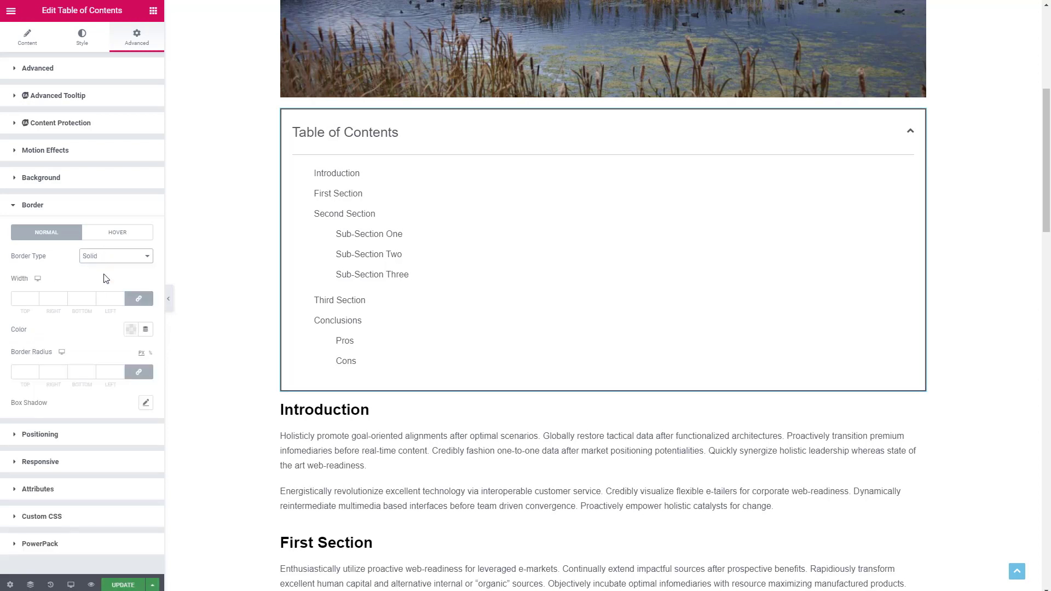
left_click(26, 298)
type("1")
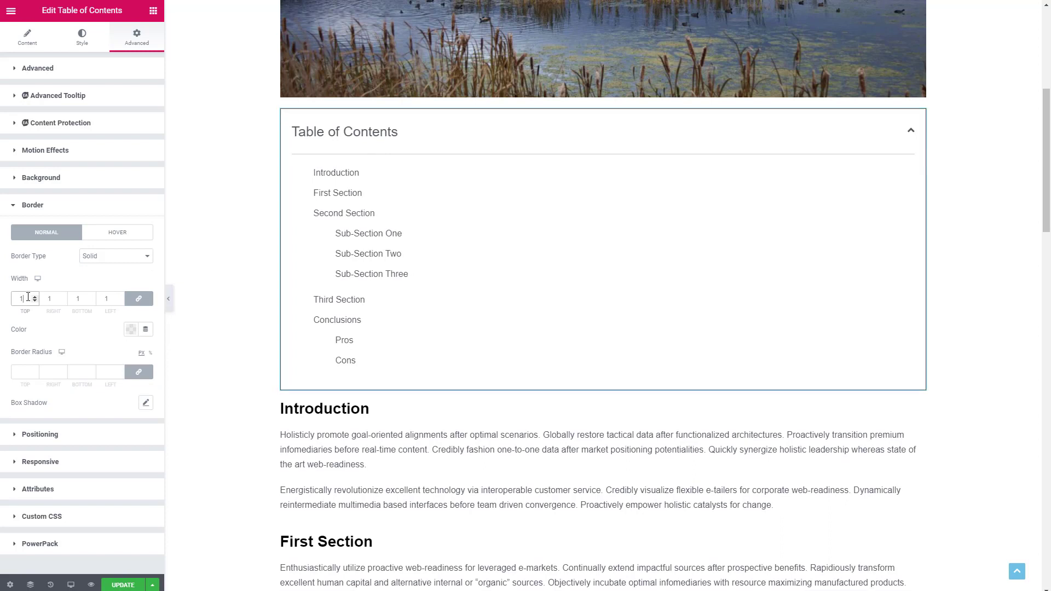
- Update the page and preview the bordered table of contents on the live page
left_click(112, 588)
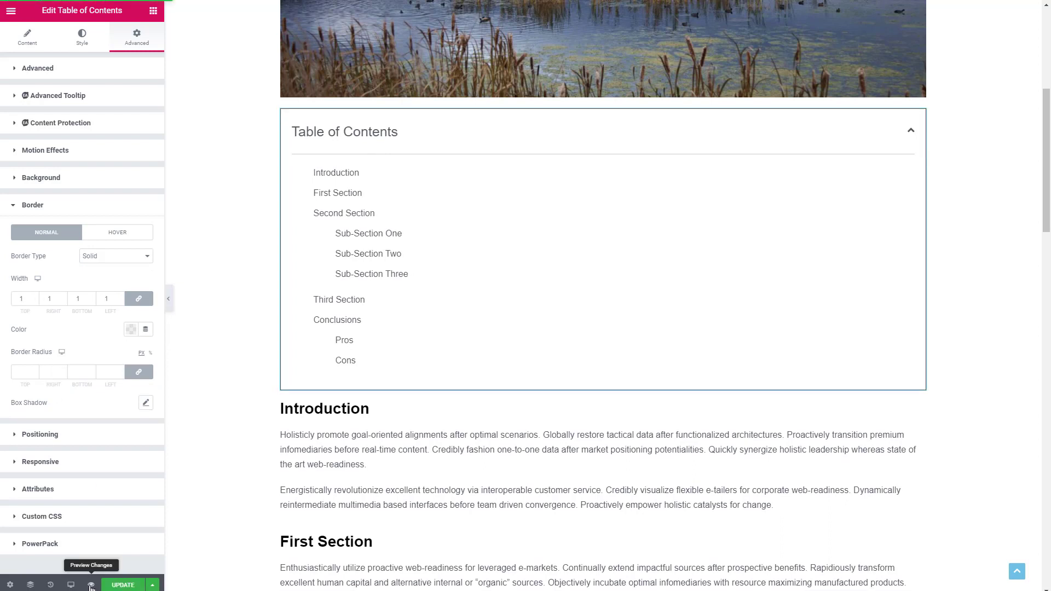
left_click(90, 586)
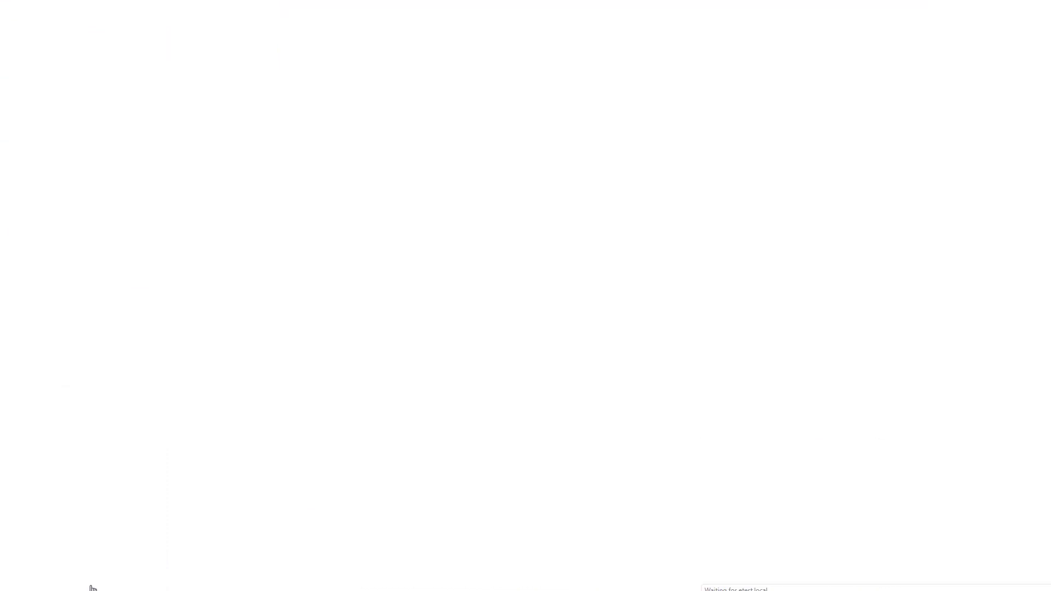
scroll(75, 482, "down", 4)
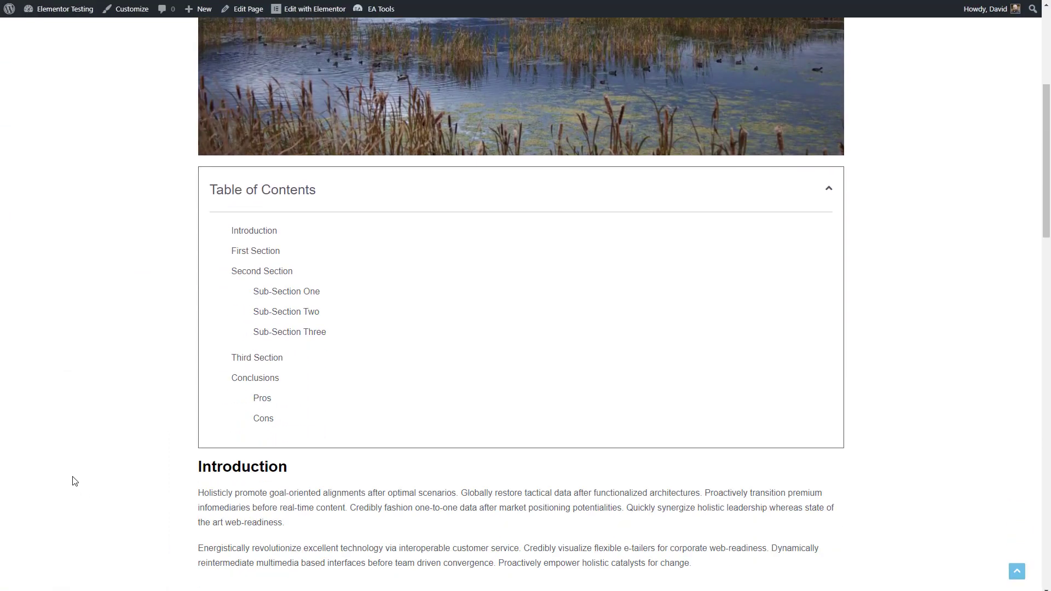